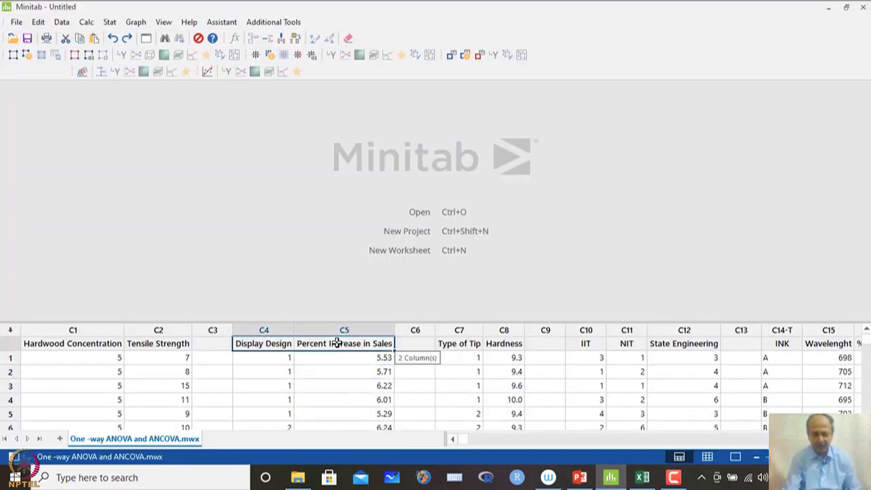
Examine the Display Design and Percent Increase in Sales columns in the worksheet
left_click(355, 385)
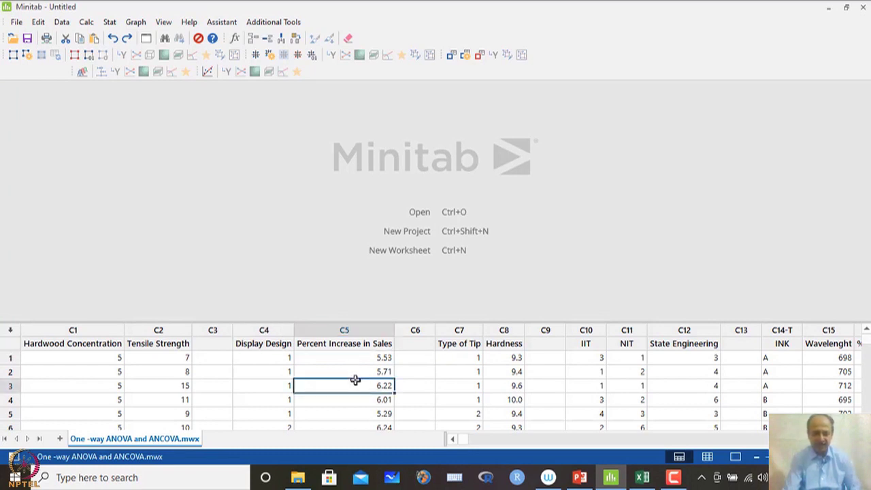
left_click(345, 357)
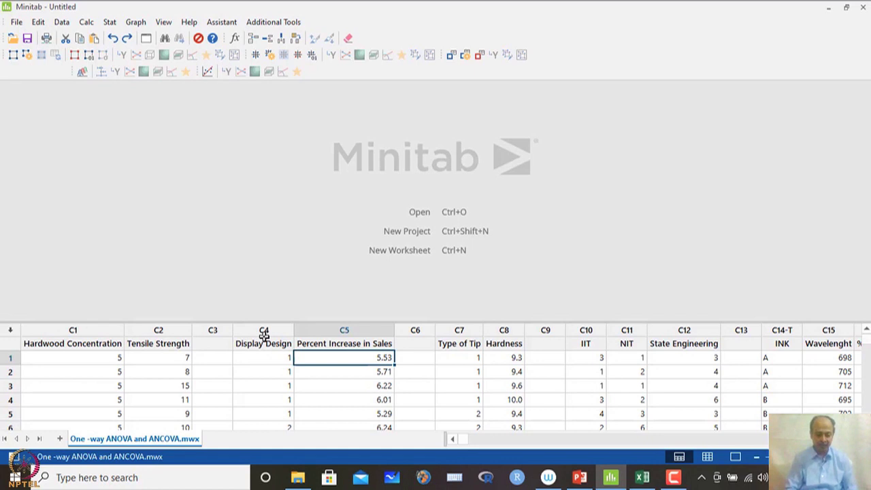
left_click(269, 359)
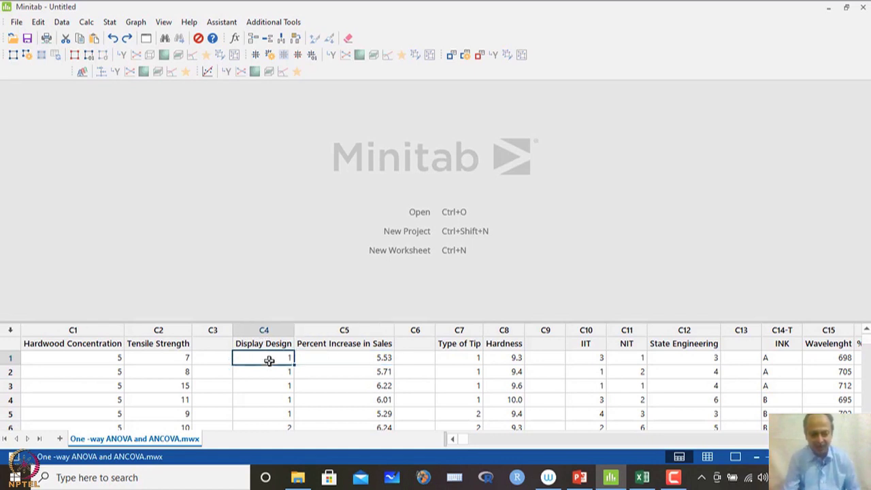
scroll(269, 360, "down", 4)
scroll(269, 361, "up", 4)
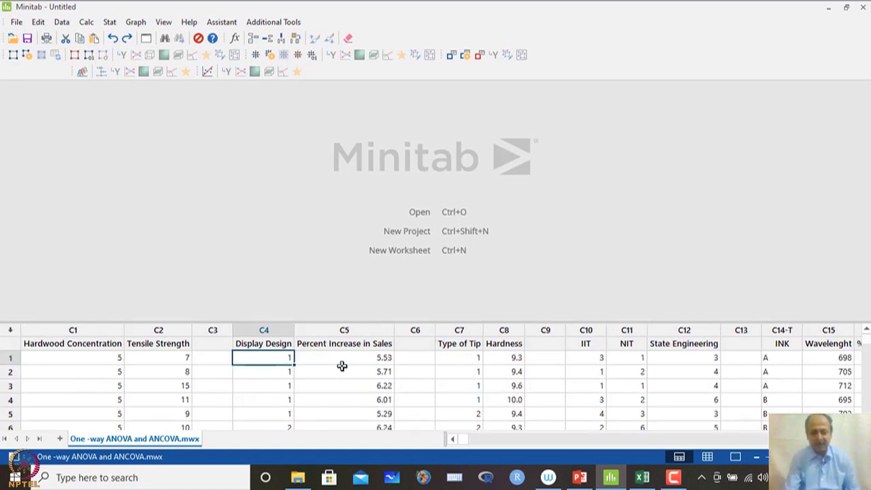
left_click(354, 342)
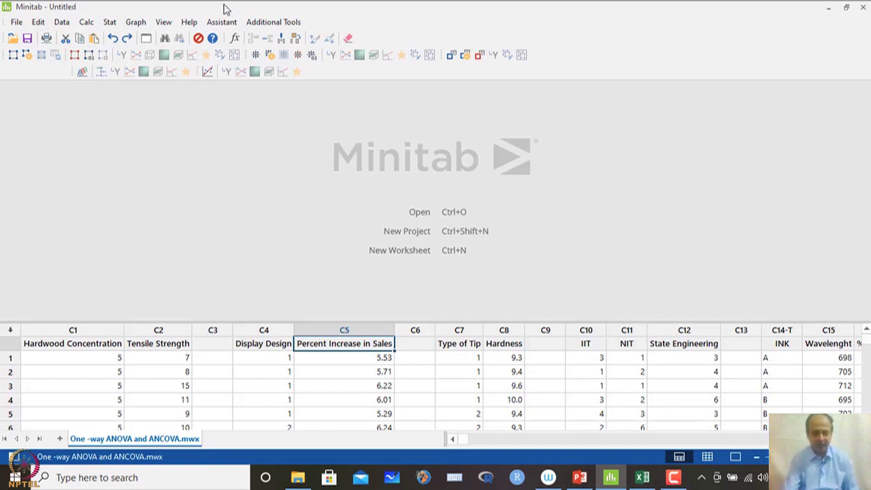
Start a Test for Equal Variances, clear the old responses and set the response data as one column for all factor levels
left_click(113, 25)
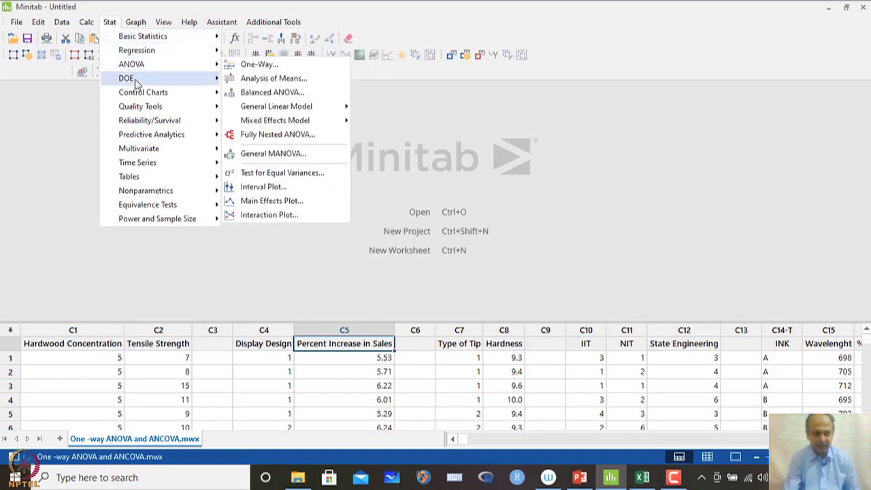
mouse_move(131, 64)
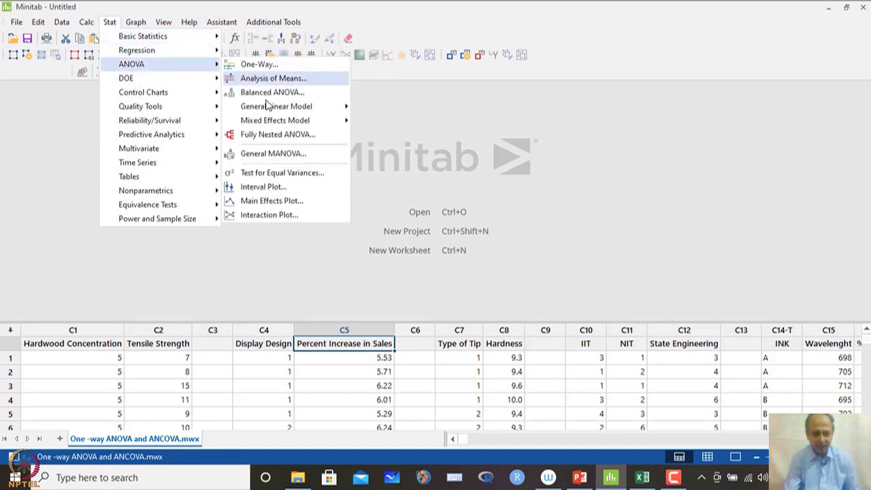
left_click(273, 172)
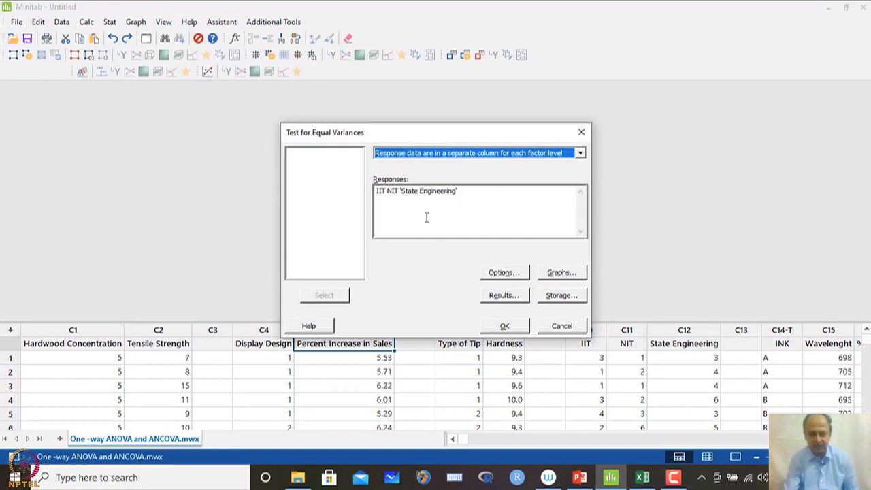
left_click(494, 198)
key("Delete")
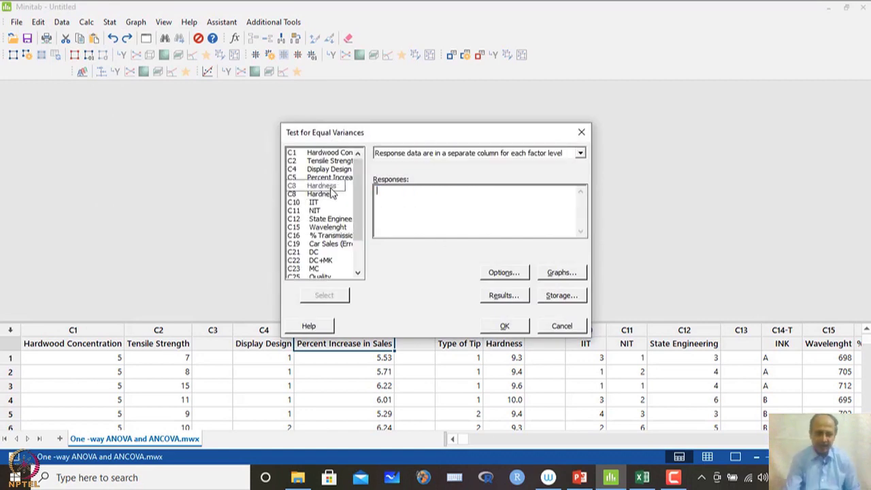
left_click(481, 154)
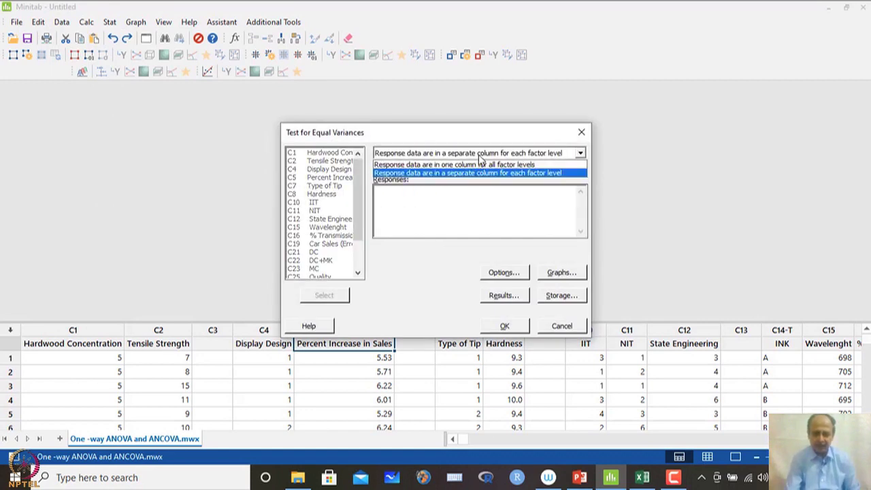
left_click(478, 171)
Set Percent Increase in Sales as the response and Display Design as the factor of the equal variances test
left_click(424, 172)
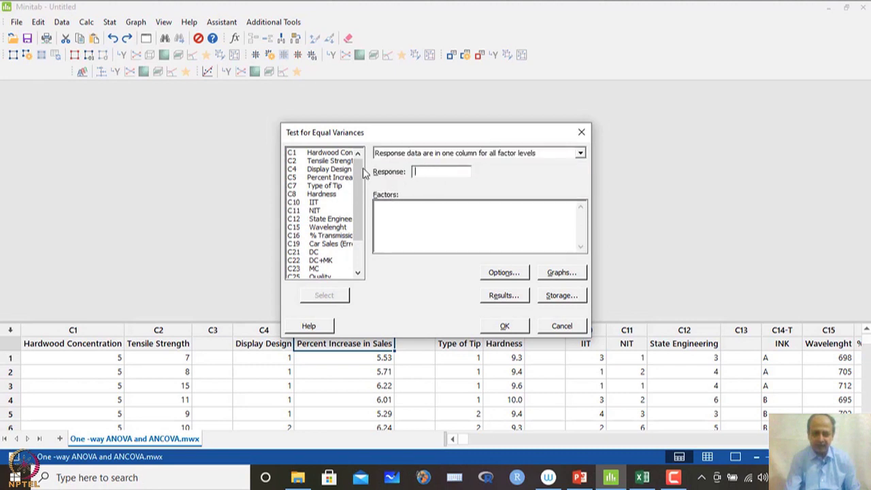
double_click(326, 178)
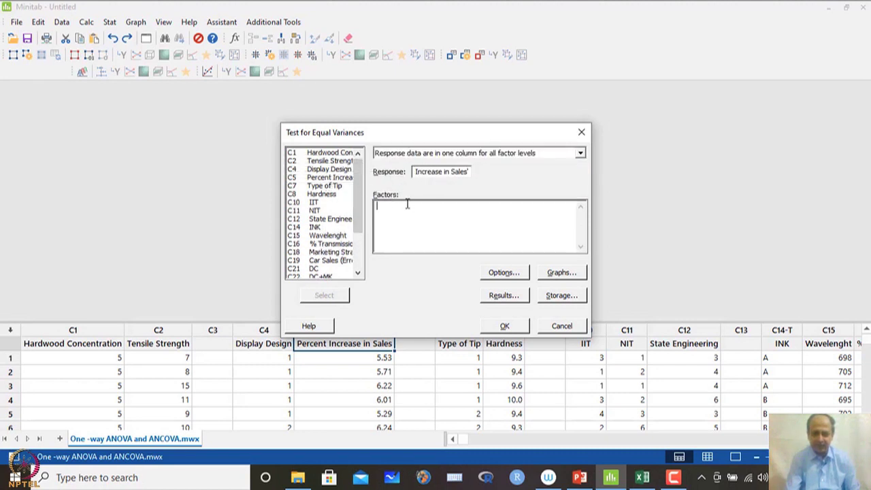
double_click(334, 170)
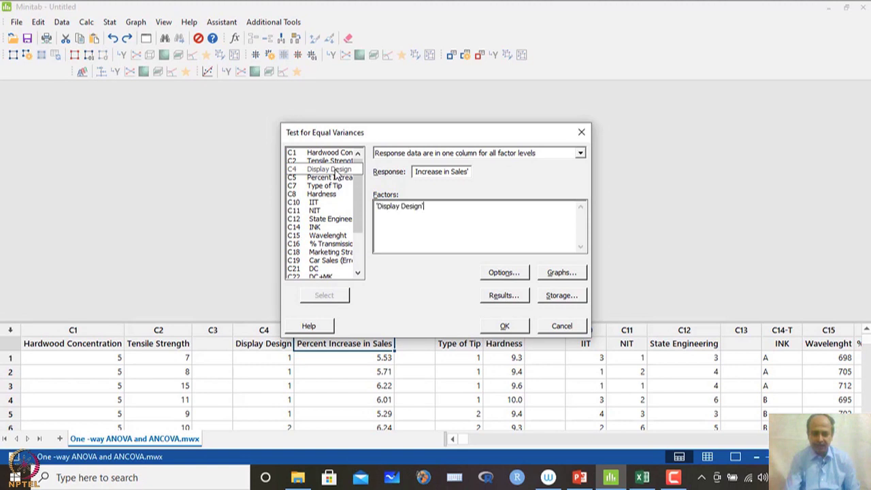
Base the equal variances test on the normal distribution and run it without storing any results
left_click(500, 276)
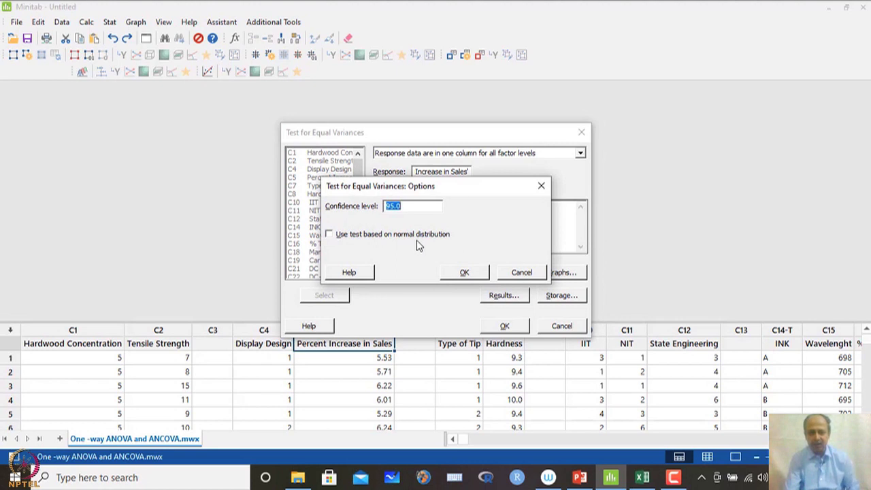
left_click(411, 236)
left_click(460, 273)
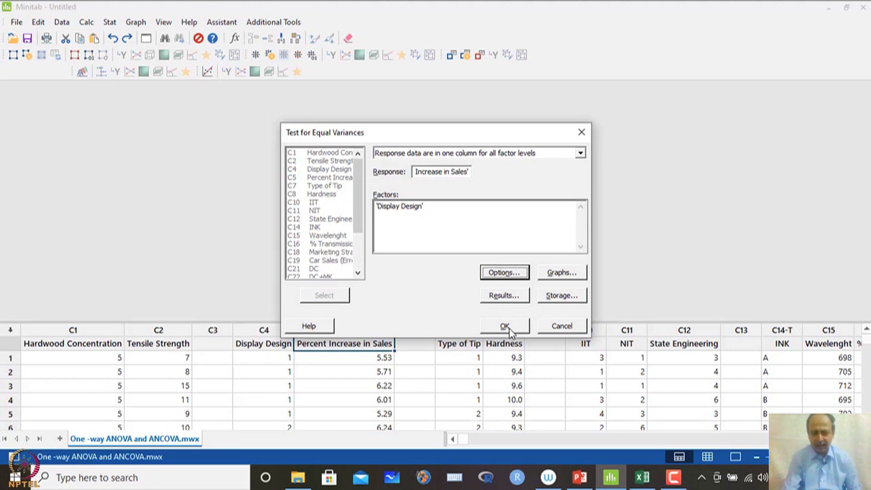
left_click(555, 300)
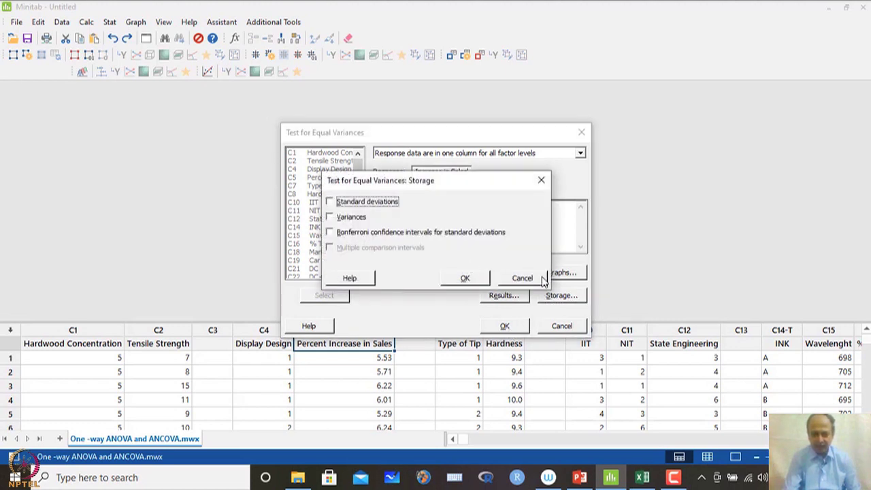
left_click(523, 277)
left_click(505, 325)
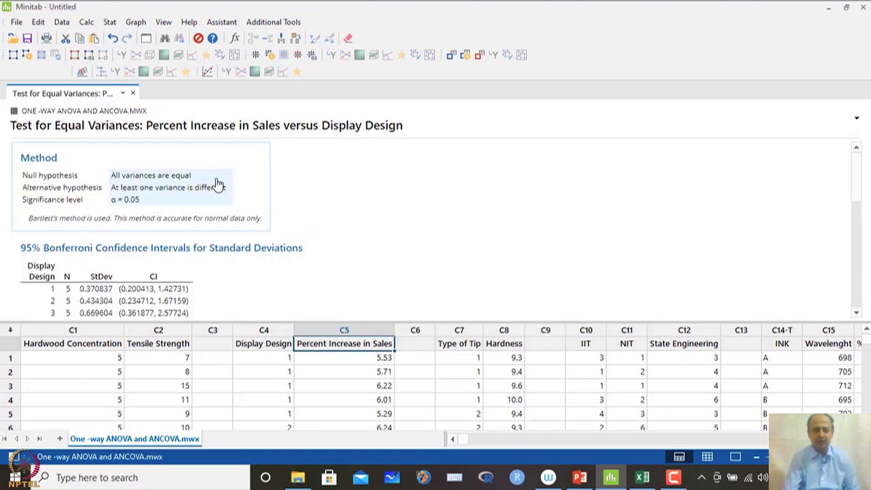
Review the equal variances output, focusing on the Bartlett row of the Tests table
scroll(236, 222, "down", 6)
scroll(237, 225, "up", 1)
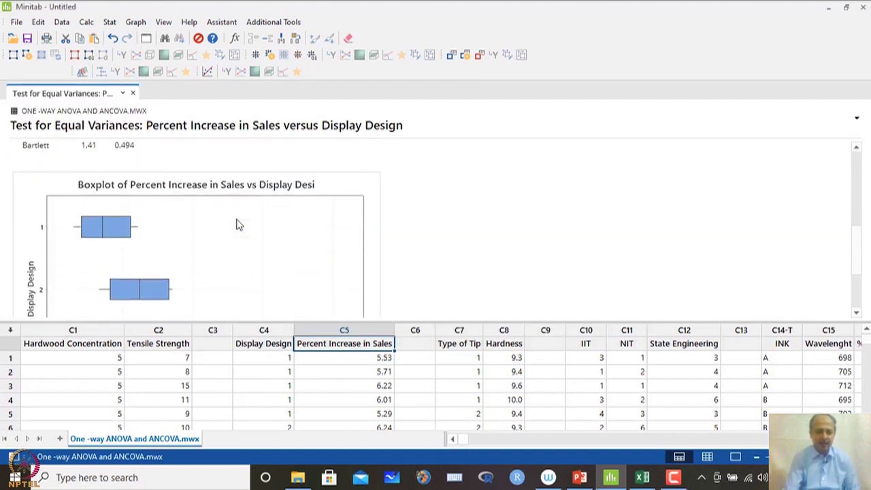
scroll(237, 225, "up", 2)
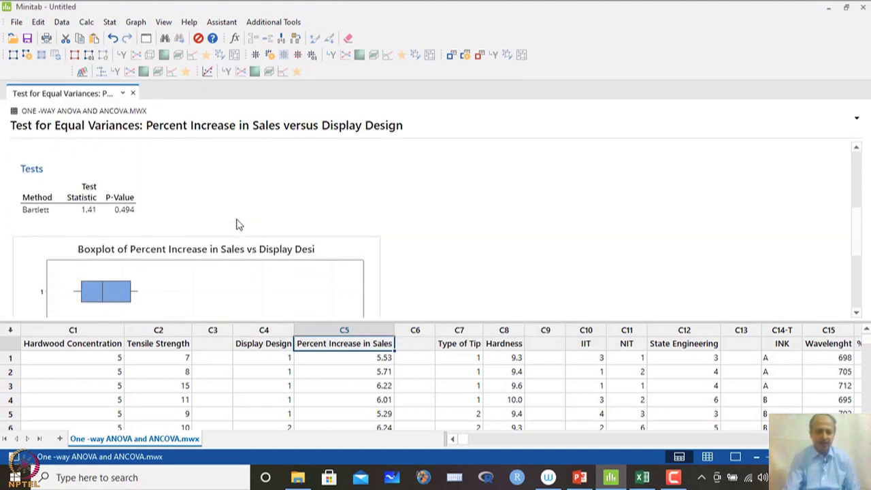
left_click(55, 215)
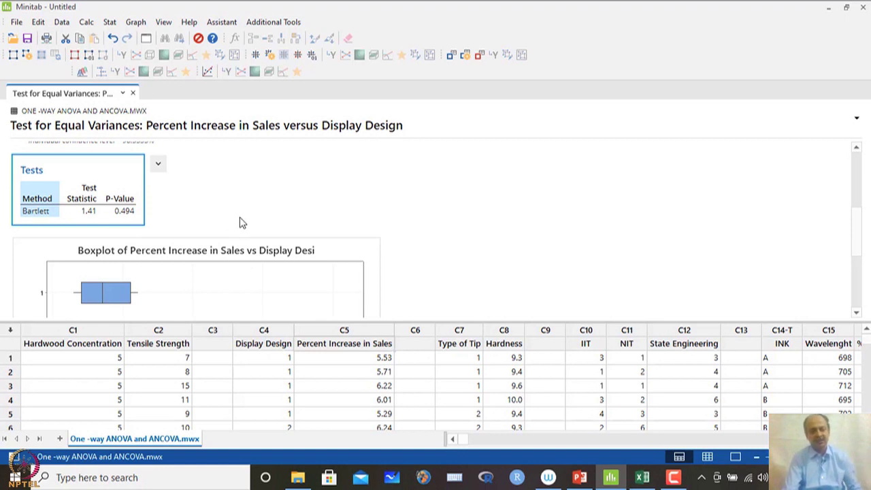
Start a One-Way ANOVA, clear the old responses and set the response data as one column for all factor levels
left_click(111, 23)
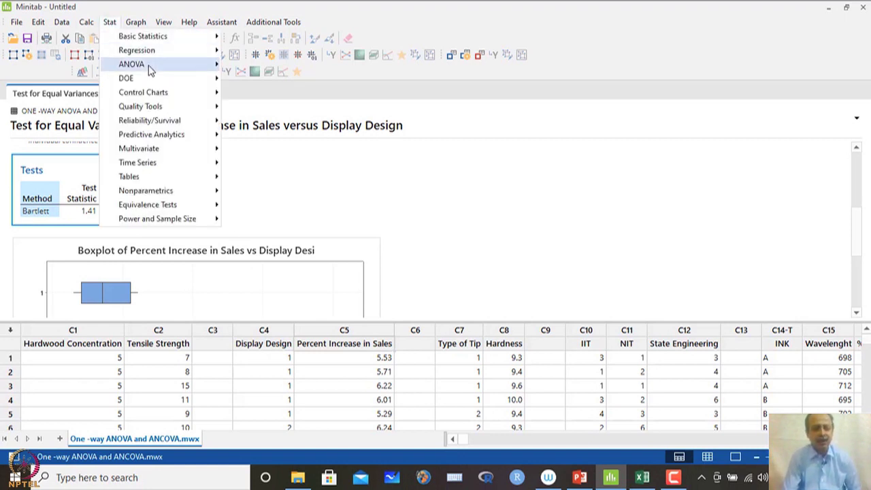
mouse_move(151, 69)
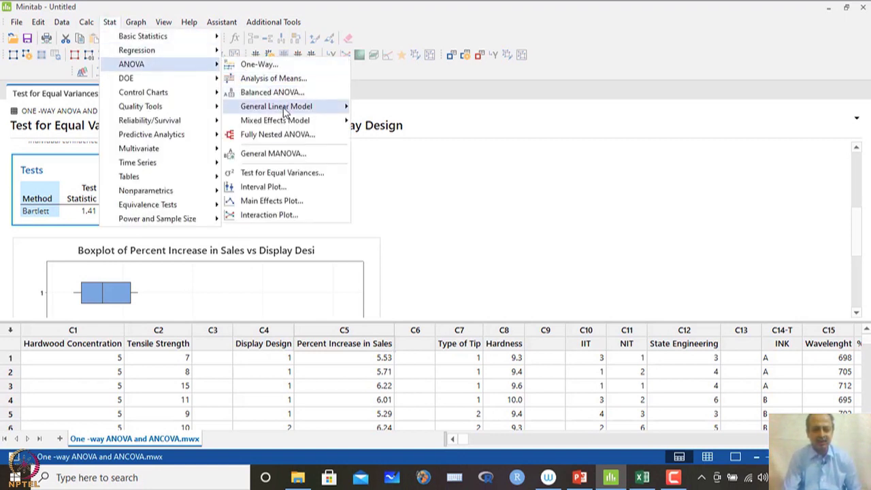
left_click(259, 65)
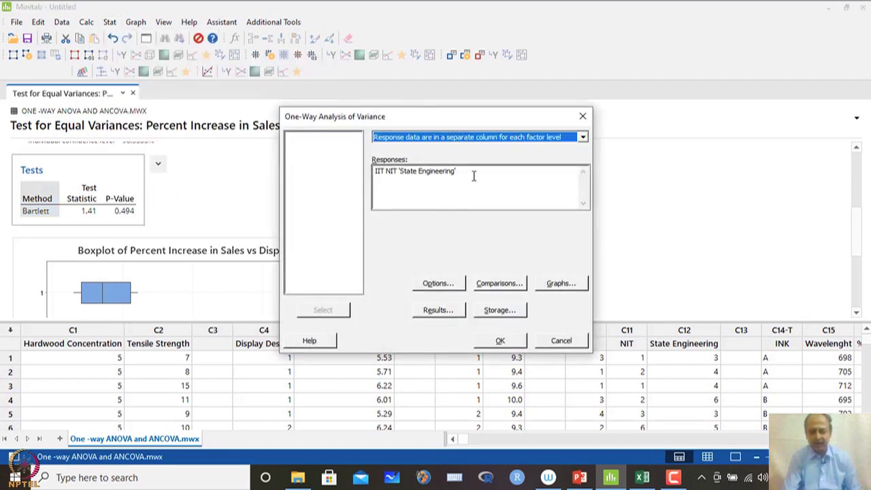
left_click(498, 181)
left_click(529, 137)
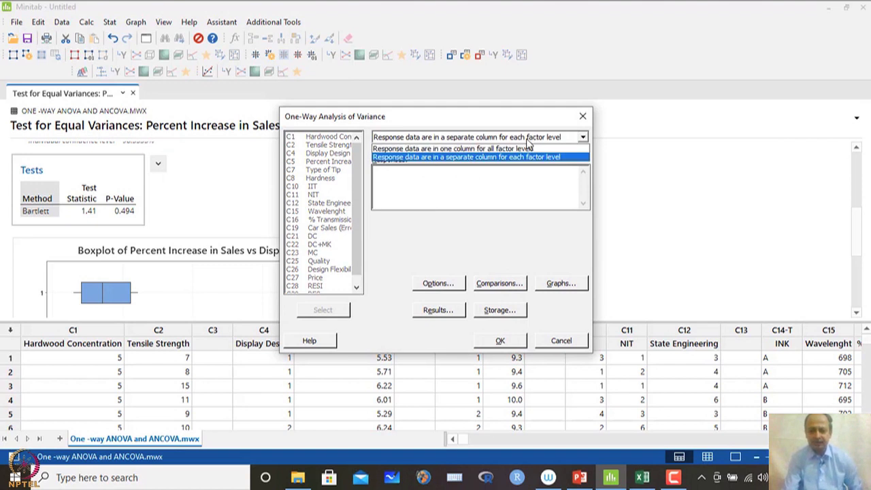
left_click(520, 151)
Replace the ANOVA response with Percent Increase in Sales and the factor with Display Design
left_click(436, 161)
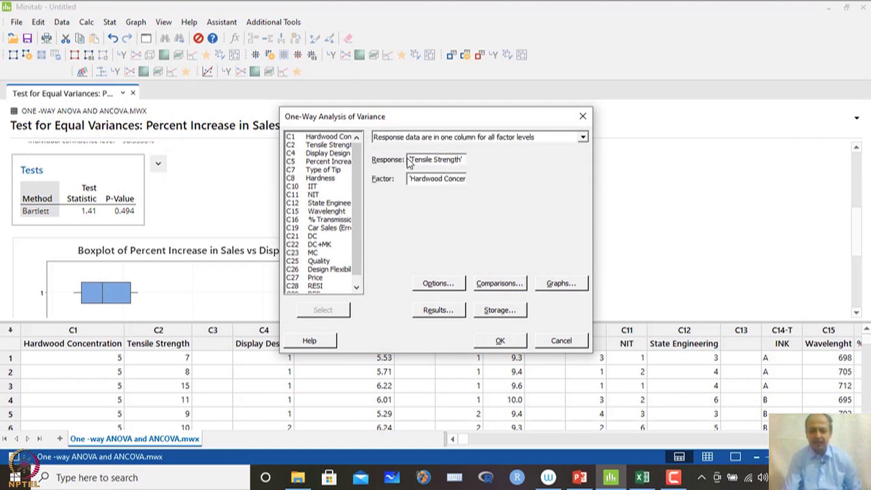
left_click_drag(424, 158, 506, 161)
key("BackSpace")
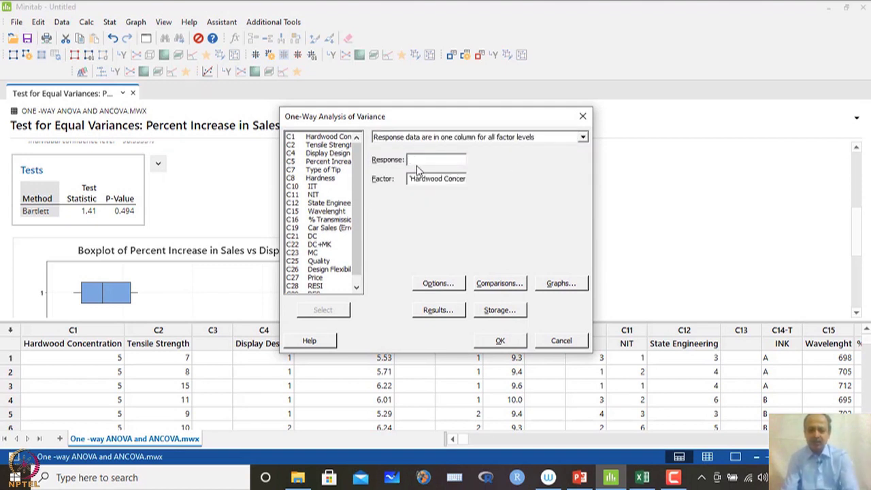
left_click_drag(411, 178, 496, 185)
key("BackSpace")
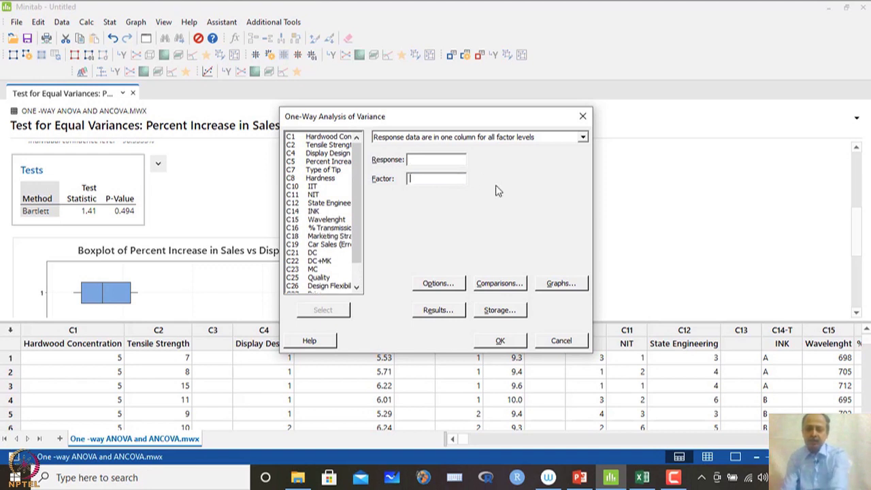
left_click(429, 160)
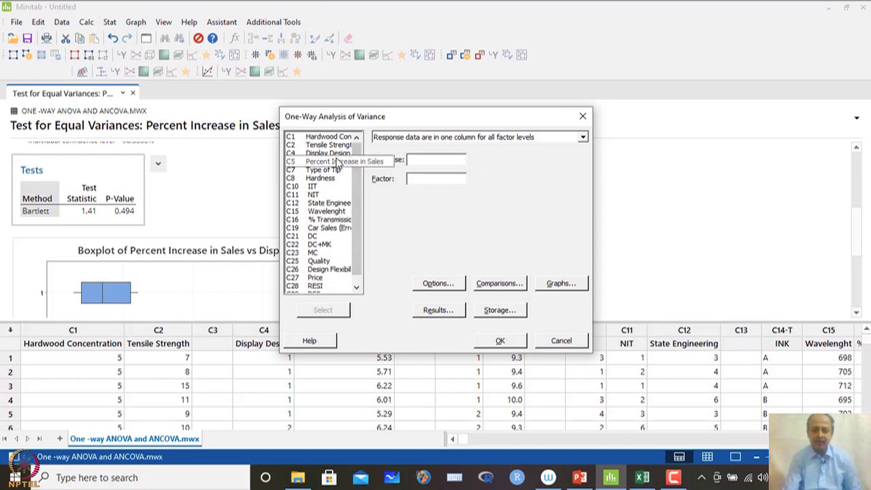
double_click(330, 163)
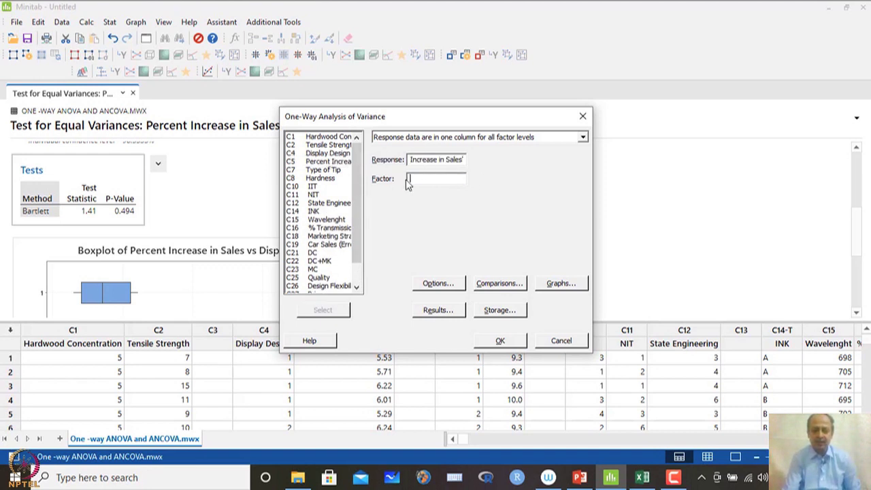
double_click(334, 155)
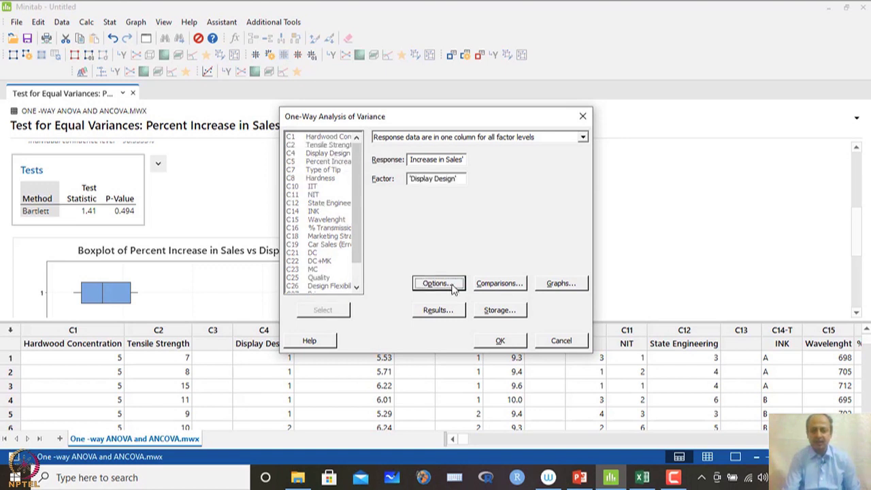
Check the ANOVA options, keep Tukey as the comparison procedure, and run the one-way ANOVA
left_click(453, 284)
left_click(326, 206)
left_click(325, 208)
left_click(496, 275)
left_click(501, 283)
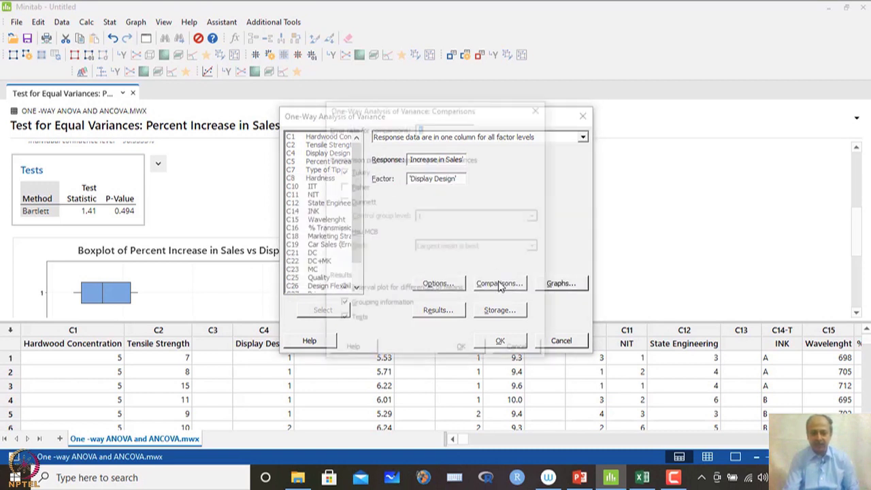
left_click(364, 174)
left_click(362, 178)
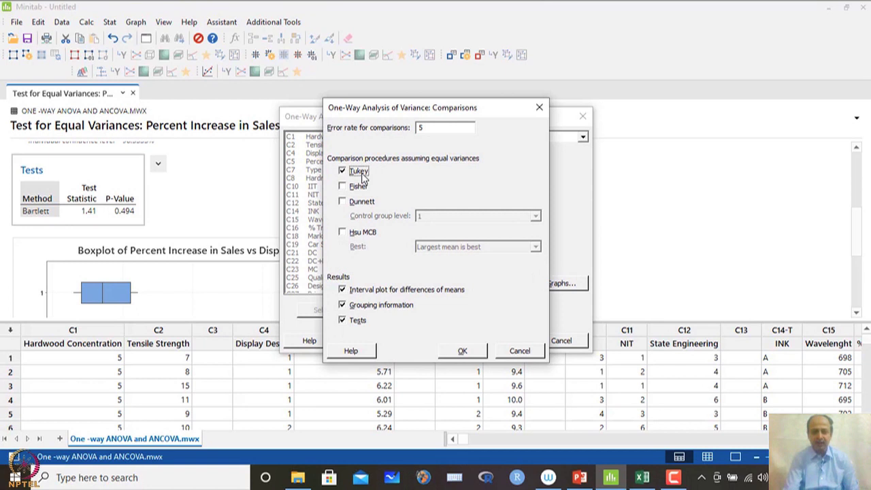
left_click(469, 352)
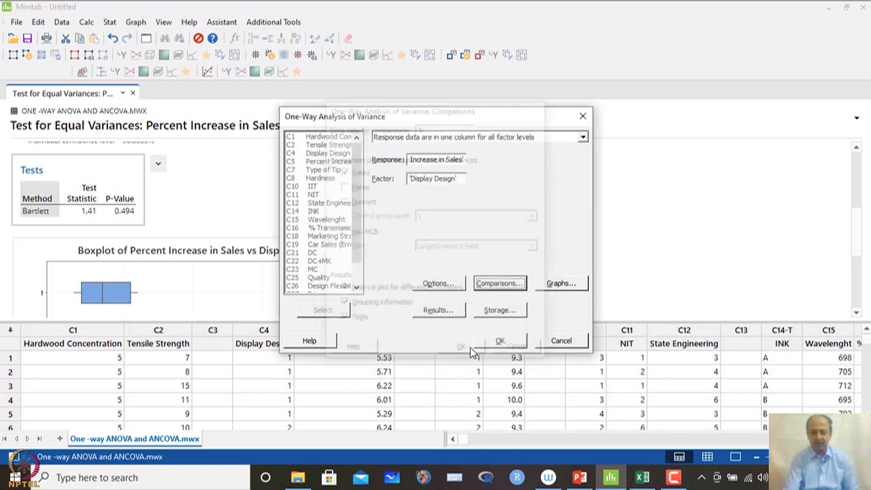
left_click(499, 342)
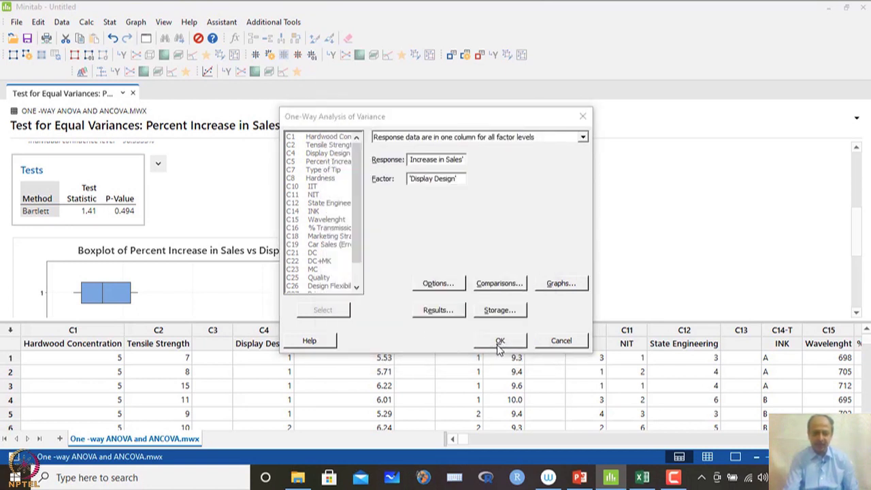
scroll(286, 256, "down", 3)
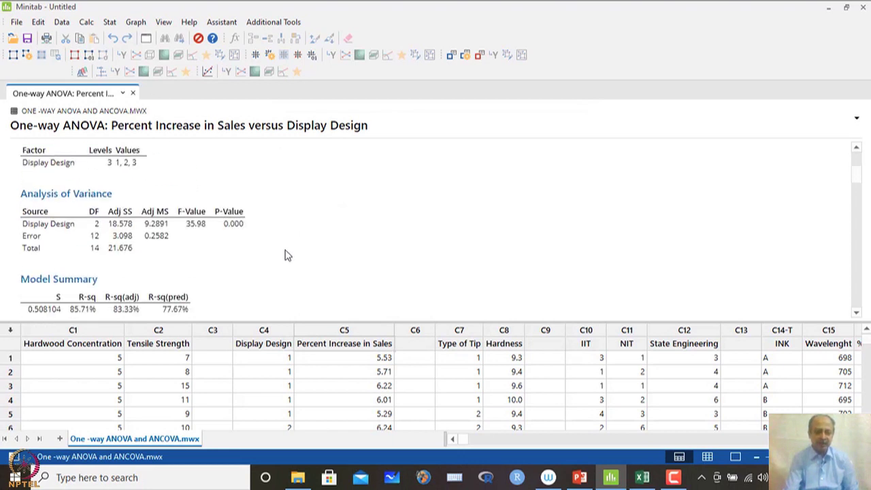
Copy the Analysis of Variance table as a picture, switch to Excel, paste it at cell H3 and enlarge it
left_click(63, 230)
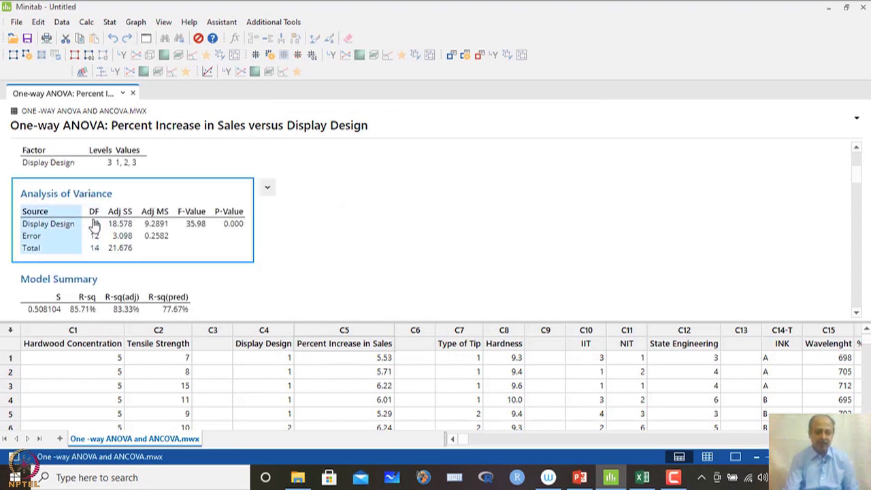
left_click(267, 187)
left_click(288, 274)
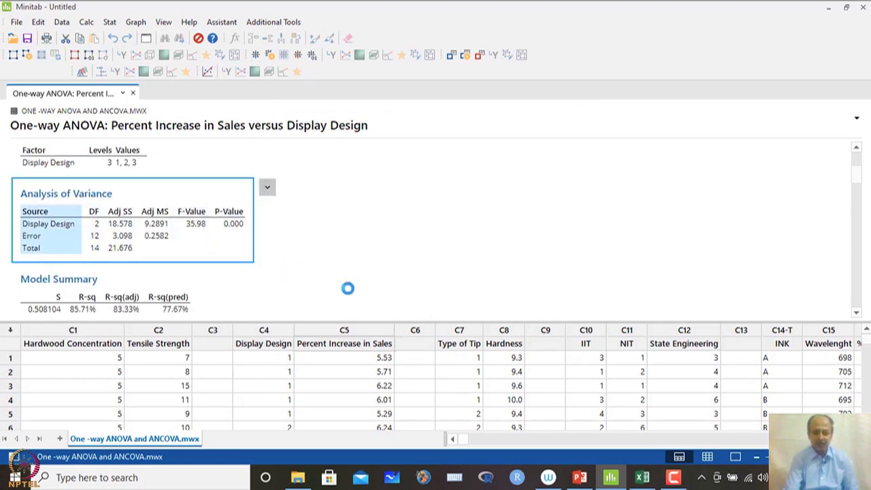
left_click(642, 478)
left_click(334, 166)
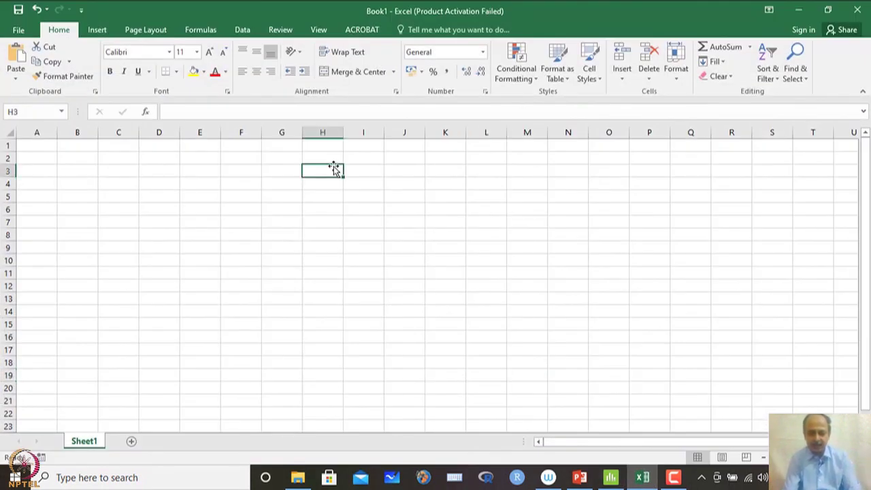
key("ctrl+v")
left_click_drag(301, 251, 169, 326)
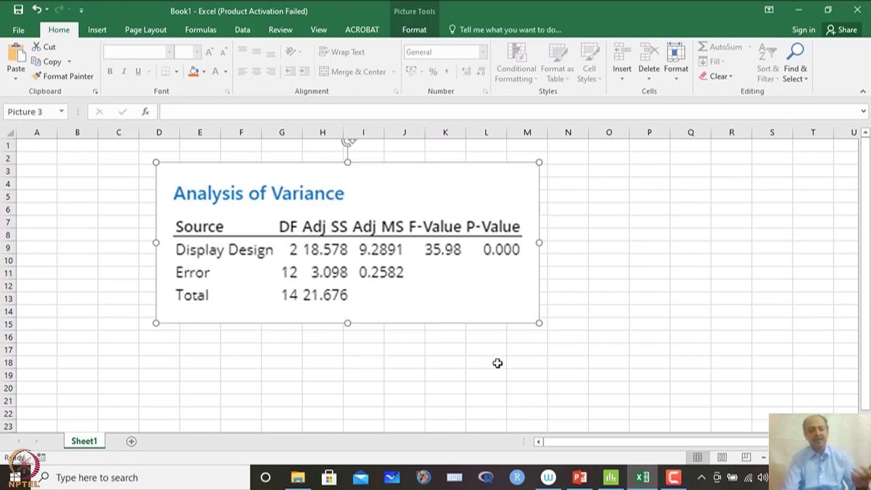
Switch back to Minitab and copy the Model Summary table of the ANOVA output as a picture
left_click(608, 480)
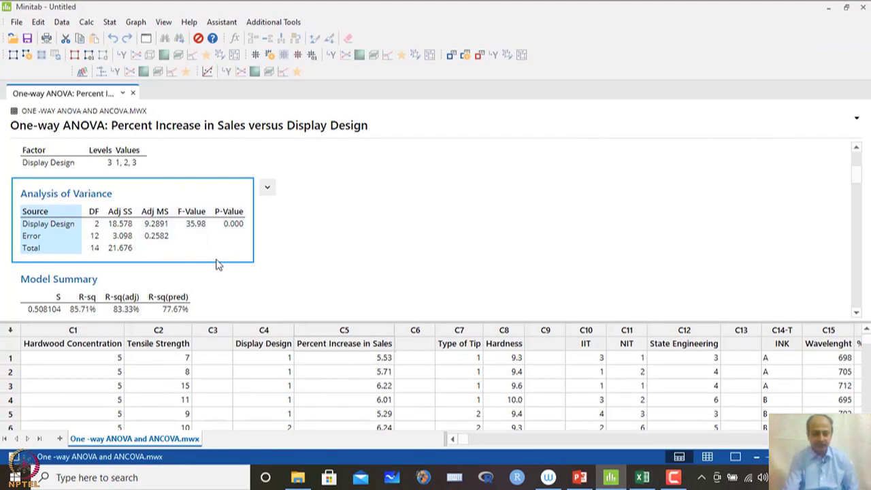
scroll(218, 264, "down", 3)
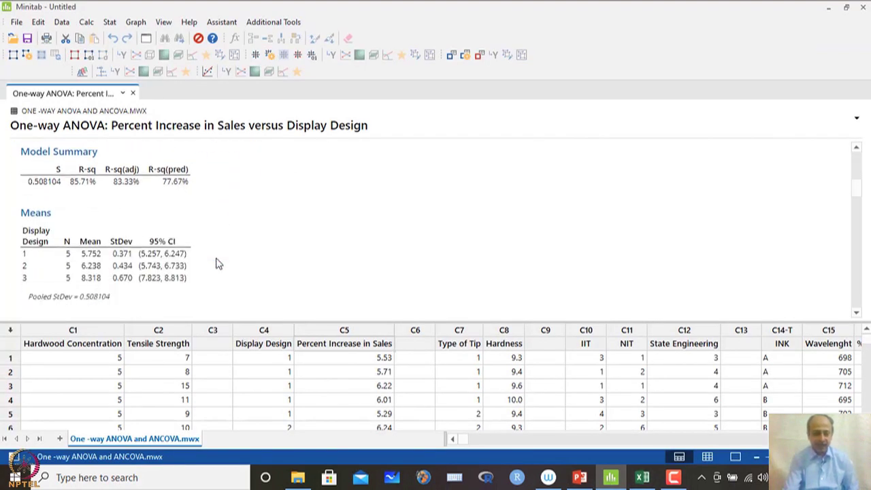
left_click(88, 183)
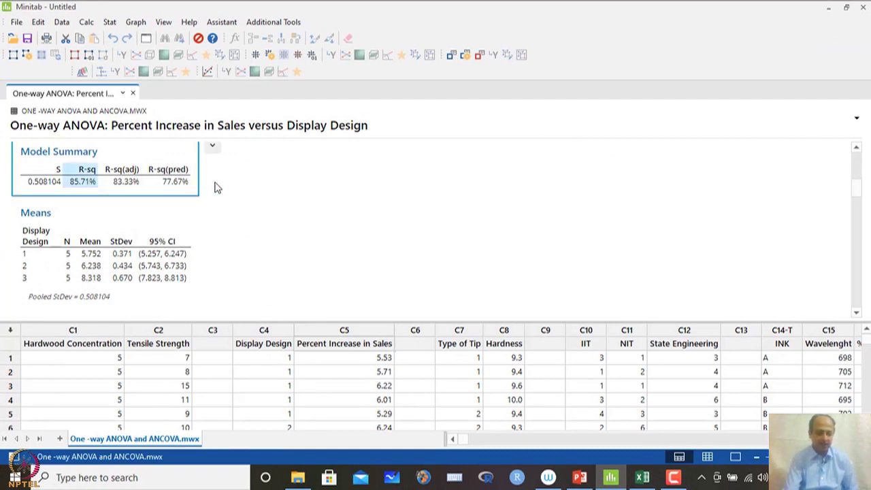
left_click(212, 146)
left_click(252, 231)
Switch to Excel, paste the Model Summary picture at cell E16, enlarge it and move it up
left_click(643, 477)
left_click(202, 339)
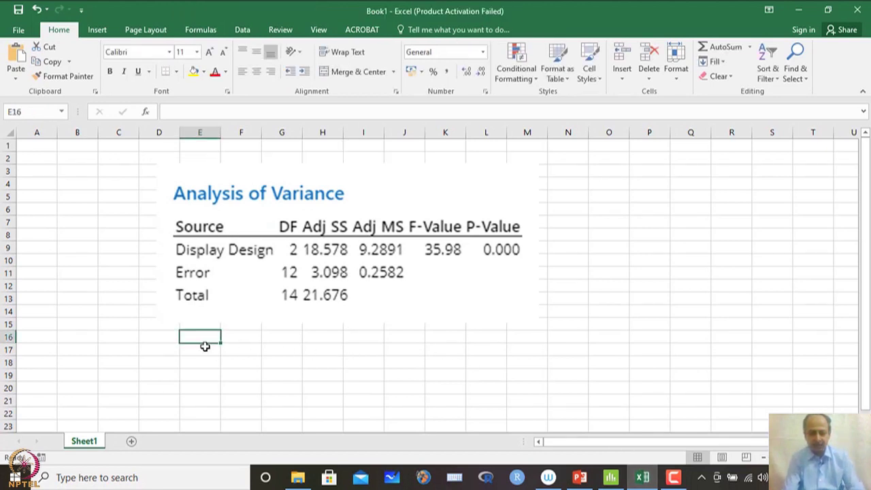
key("ctrl+v")
left_click_drag(344, 389, 482, 412)
left_click_drag(410, 384, 414, 346)
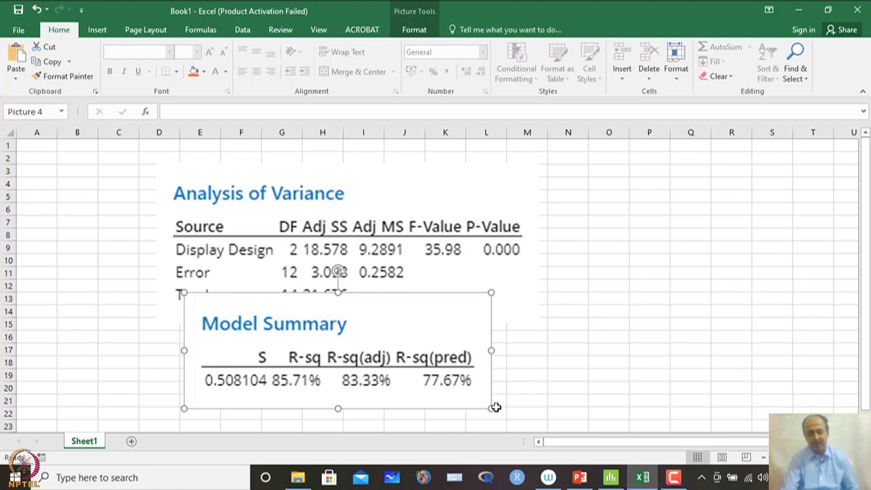
Switch to Minitab, clear worksheet columns C28 to C31 and close the one-way ANOVA output
left_click(583, 479)
left_click(611, 478)
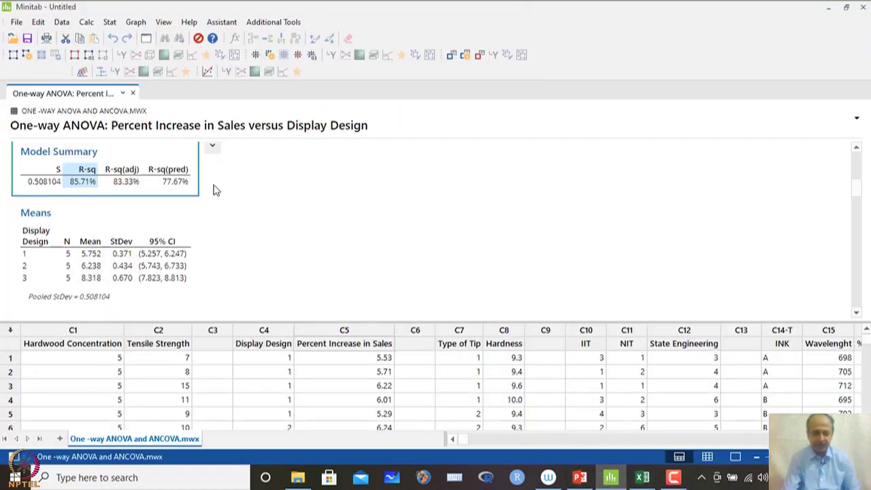
left_click(210, 257)
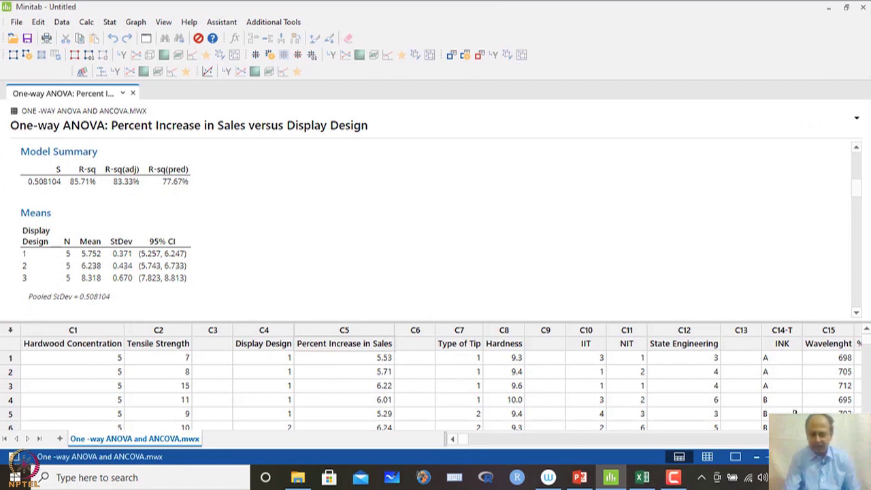
scroll(436, 381, "right", 10)
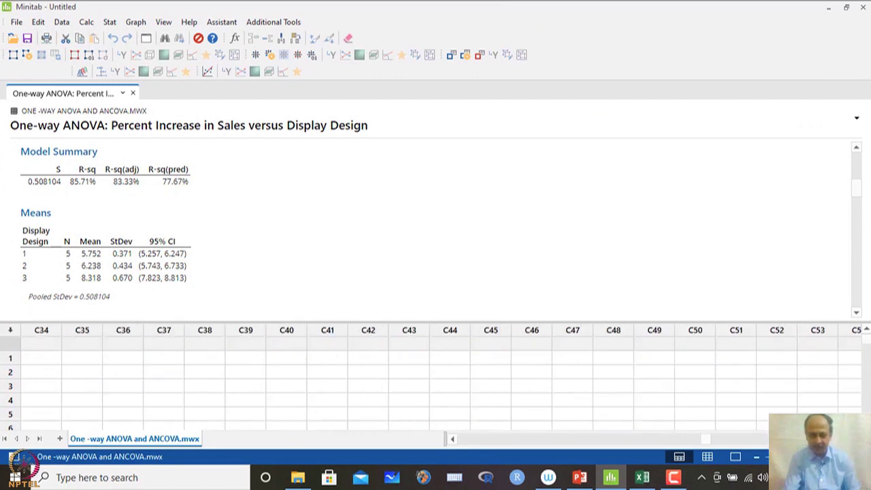
left_click(454, 440)
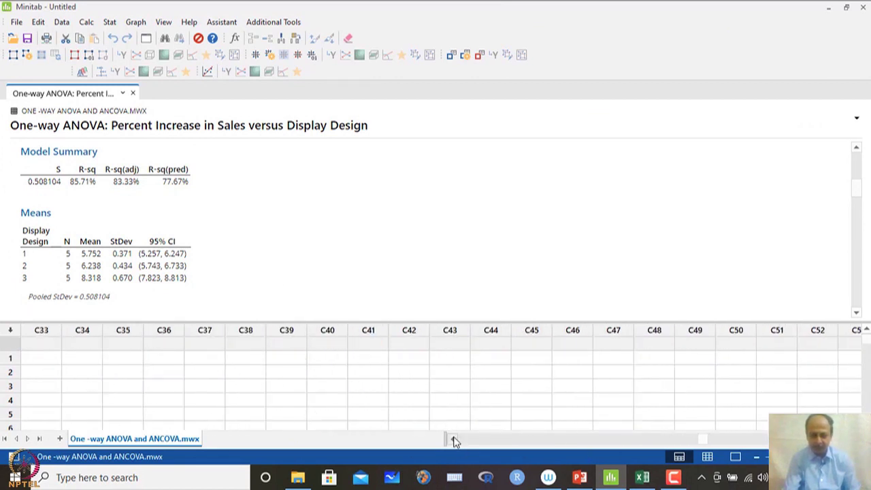
left_click_drag(585, 331, 700, 332)
key("Delete")
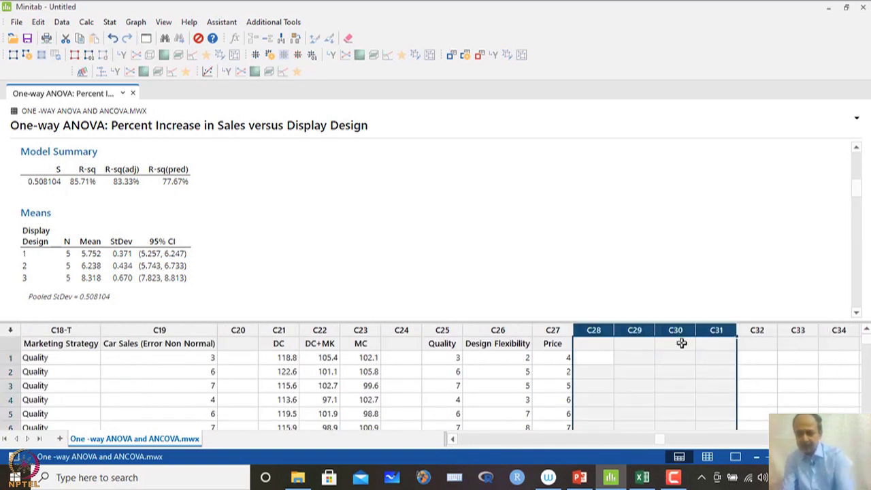
left_click(133, 93)
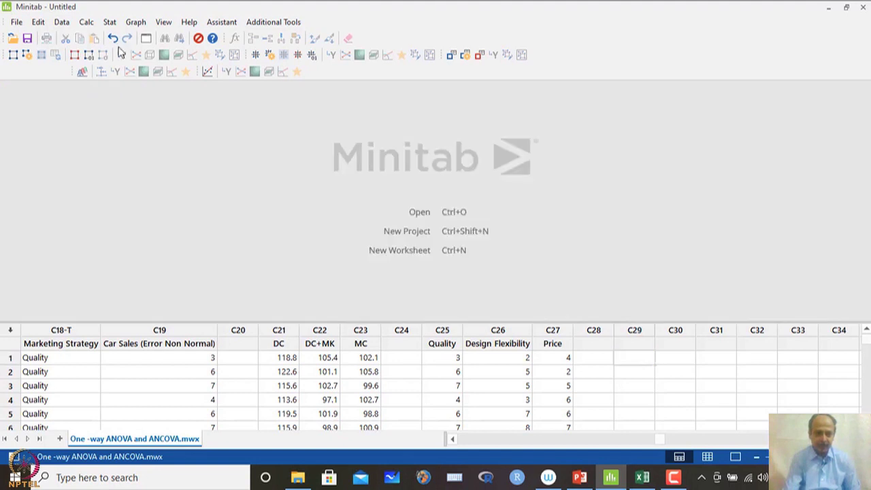
Start a One-Way ANOVA with the existing response and factor, and keep only Residuals selected for storage
left_click(110, 22)
mouse_move(120, 64)
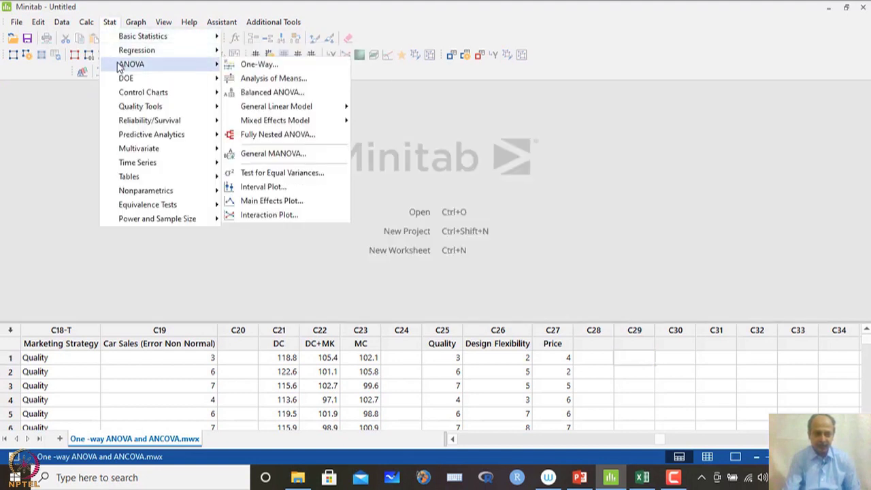
left_click(259, 65)
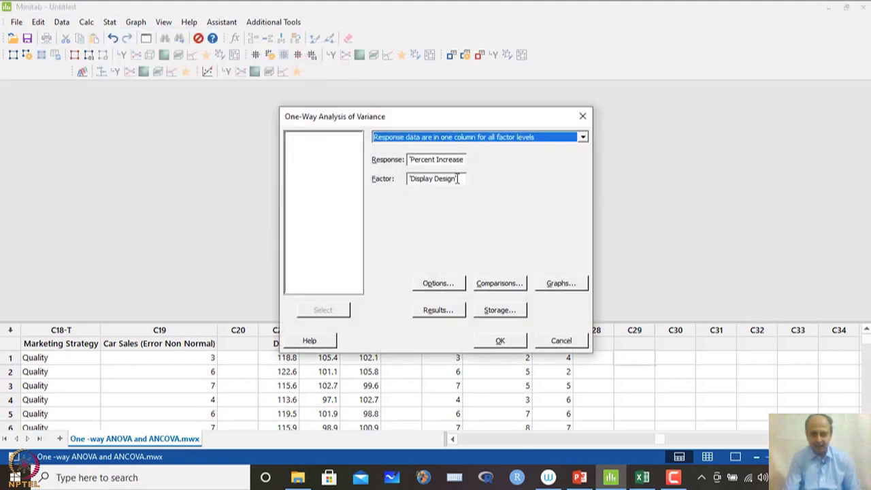
left_click(501, 311)
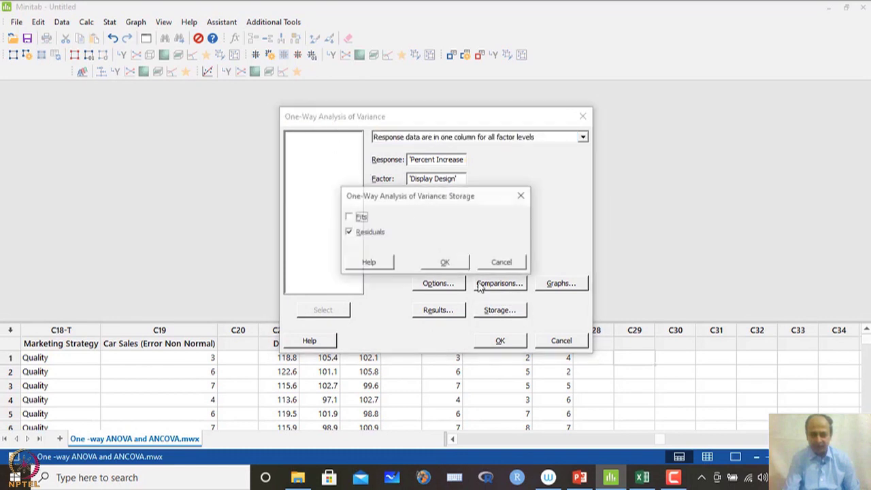
left_click(457, 261)
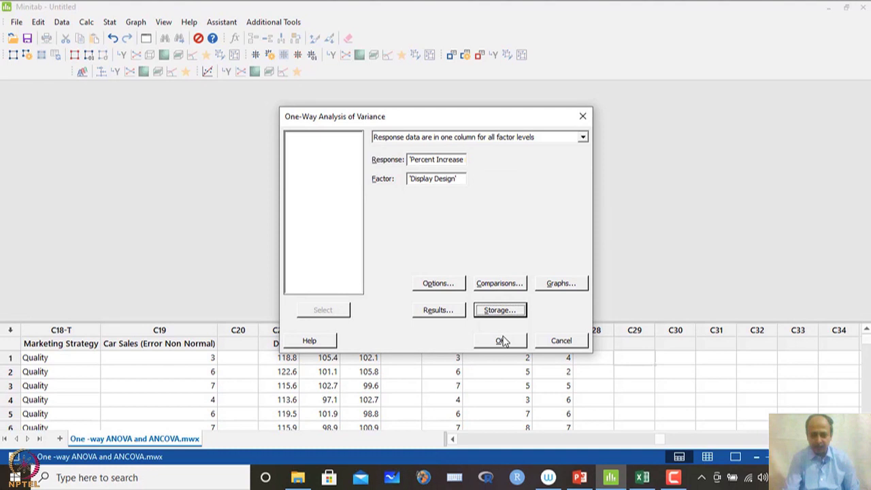
Keep the interval, normal probability, residuals versus fits and residuals versus order plots selected, and run the ANOVA
left_click(561, 284)
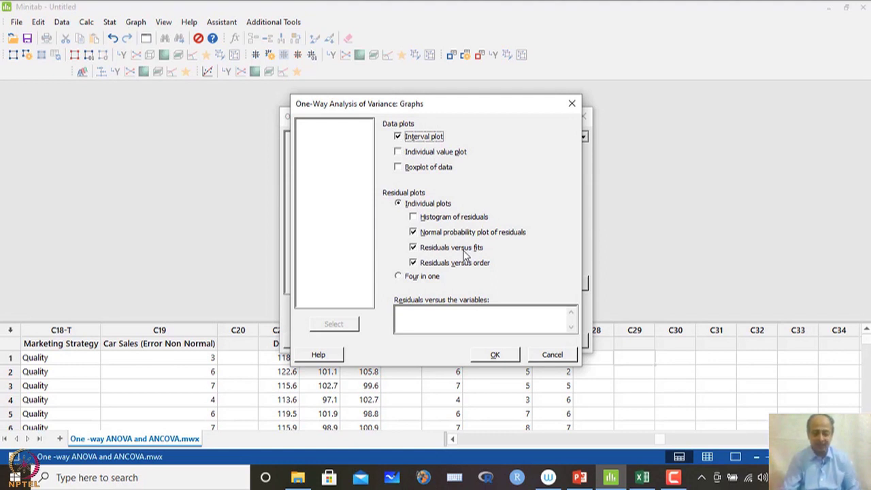
left_click(413, 264)
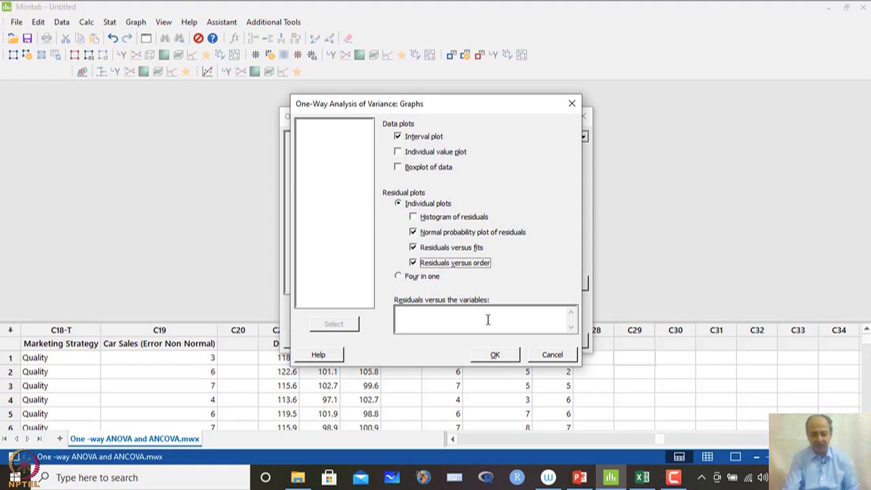
left_click(495, 356)
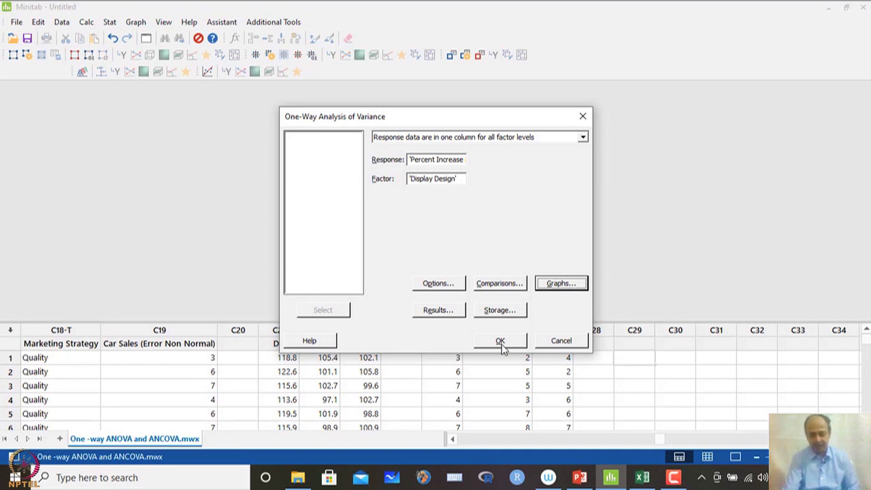
left_click(501, 341)
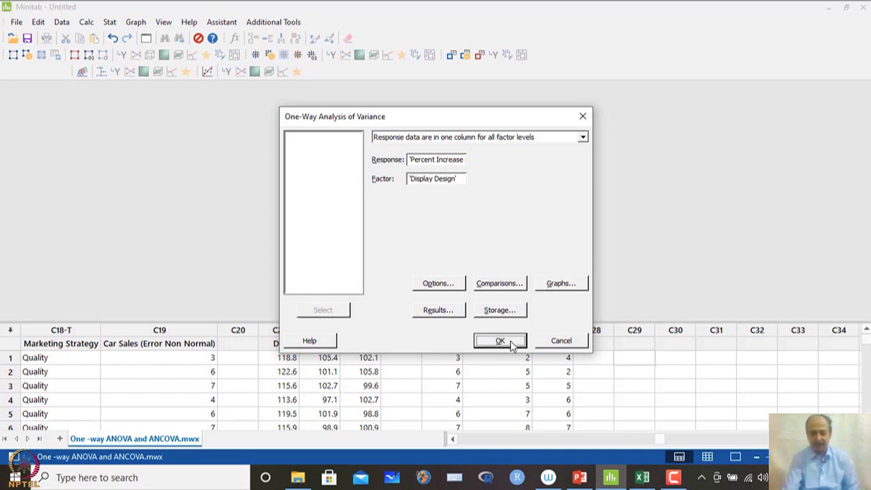
Copy the Tukey Grouping Information table from the new ANOVA output as a picture
scroll(269, 258, "down", 2)
scroll(269, 257, "down", 2)
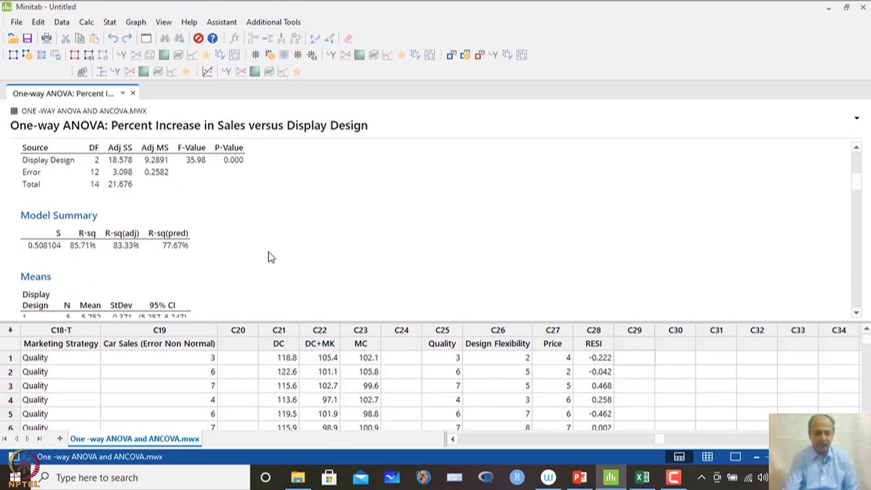
scroll(269, 258, "down", 2)
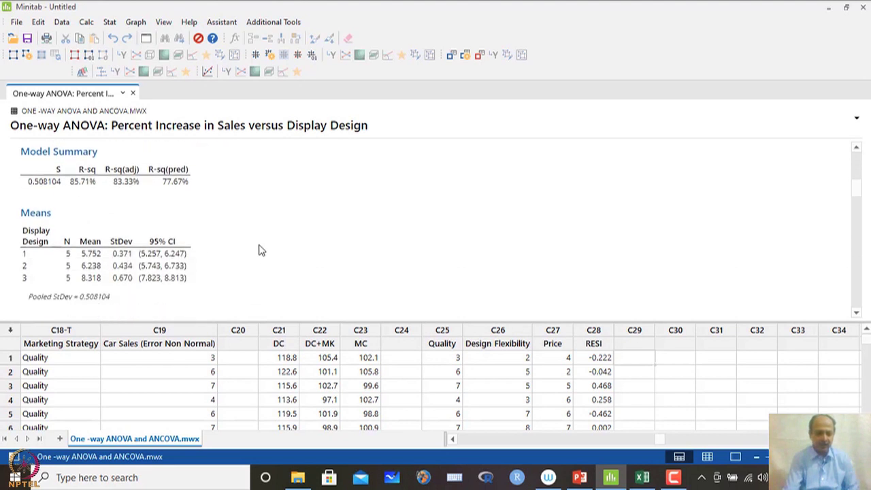
scroll(259, 251, "up", 3)
scroll(300, 251, "down", 5)
scroll(299, 251, "down", 4)
scroll(298, 252, "up", 1)
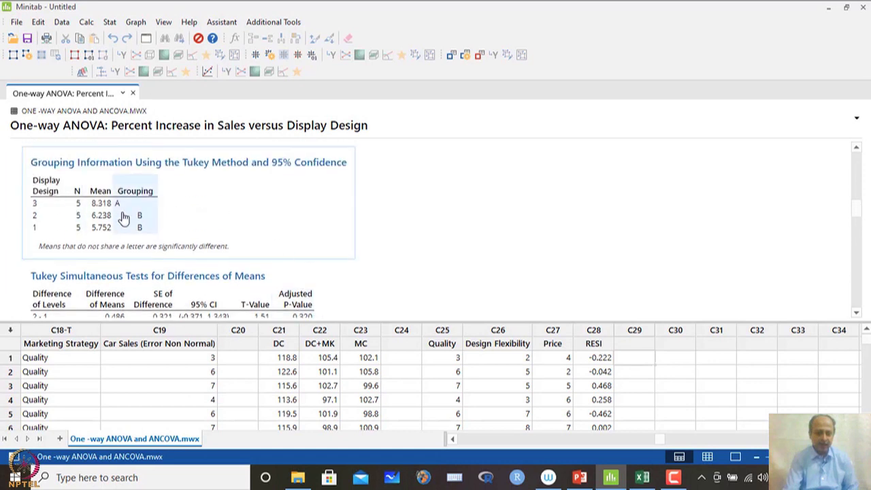
left_click(121, 207)
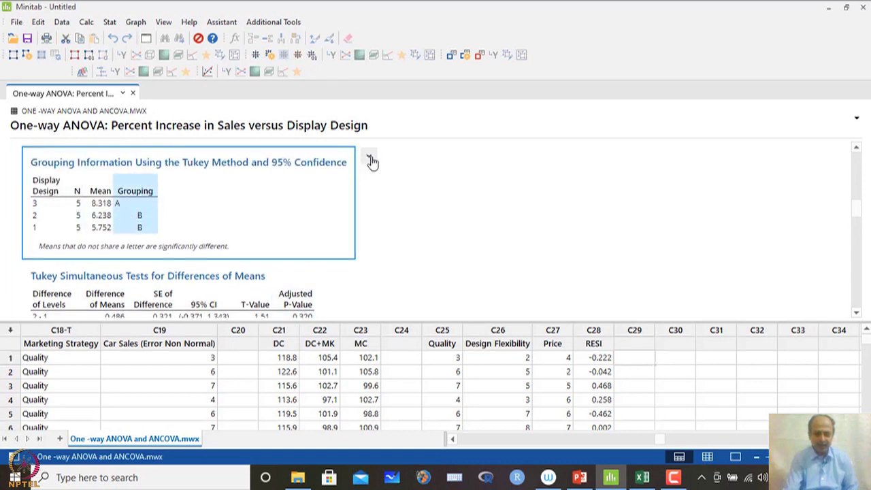
left_click(370, 160)
left_click(391, 247)
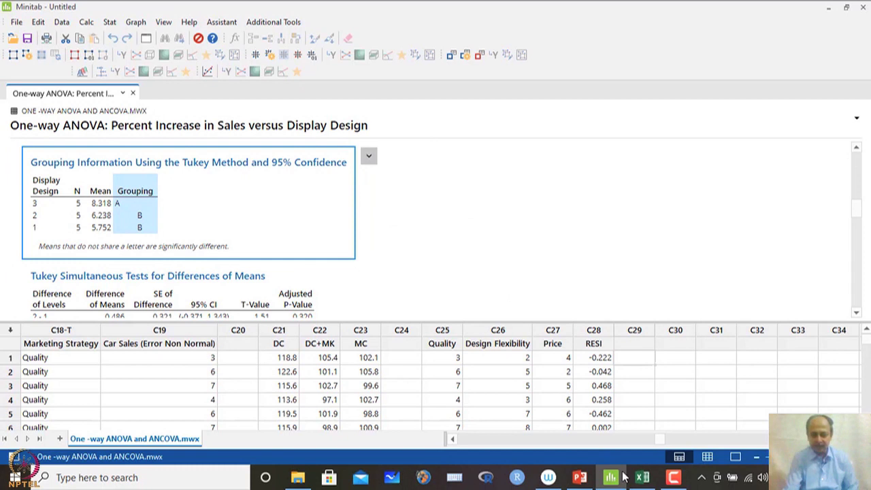
Switch to Excel, paste the Tukey grouping picture at cell O4 and enlarge it
left_click(642, 481)
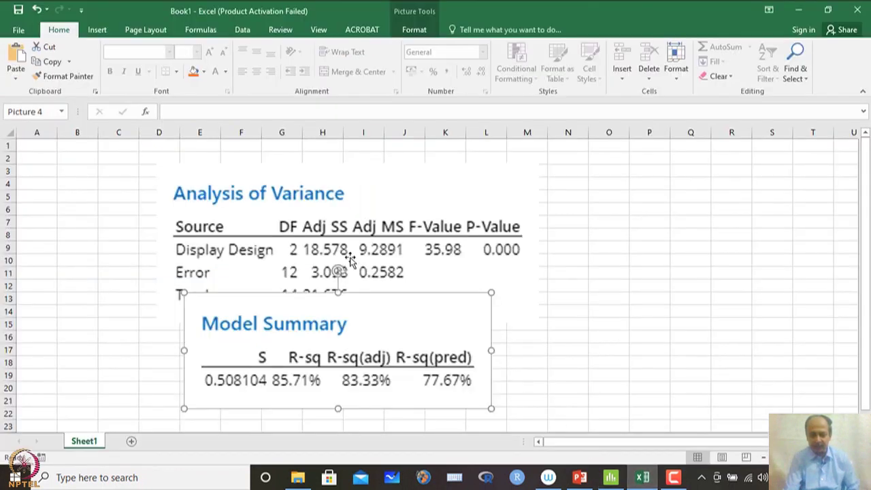
left_click(594, 178)
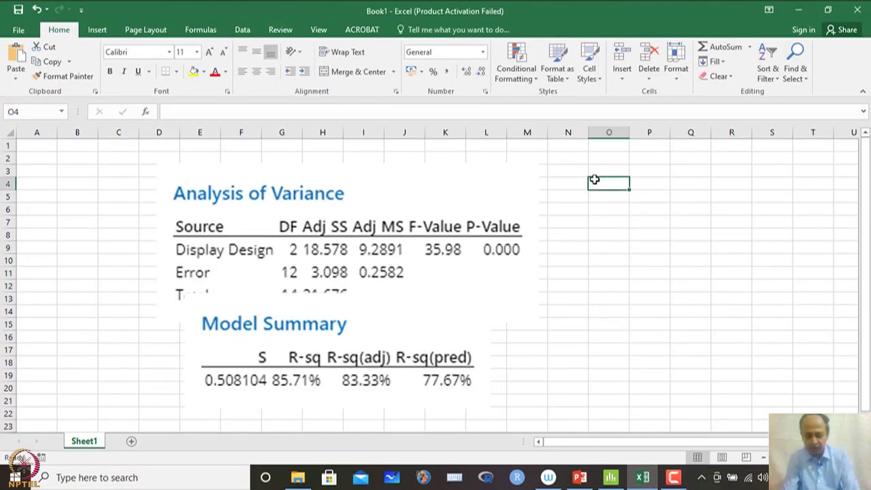
key("ctrl+v")
left_click_drag(590, 291, 550, 345)
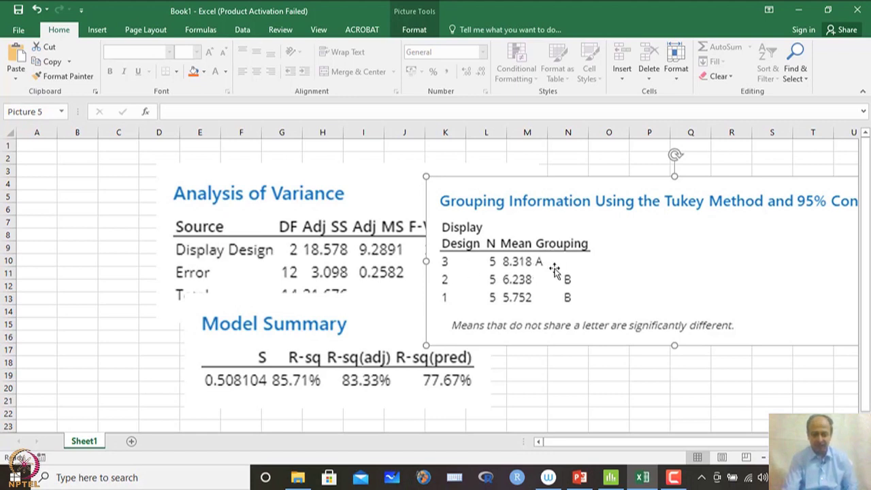
left_click(601, 373)
left_click(572, 258)
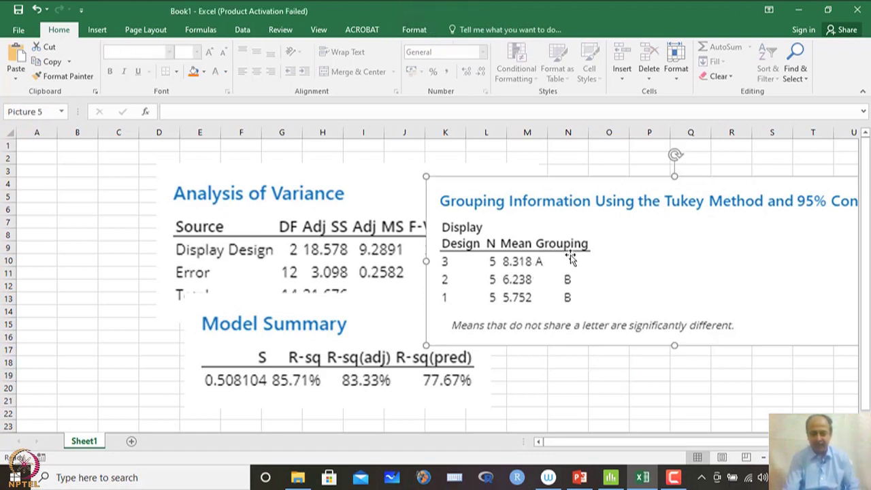
Return to Minitab and examine the interval plot and the normal probability plot in the ANOVA output
left_click(609, 480)
scroll(238, 224, "down", 2)
scroll(237, 224, "down", 5)
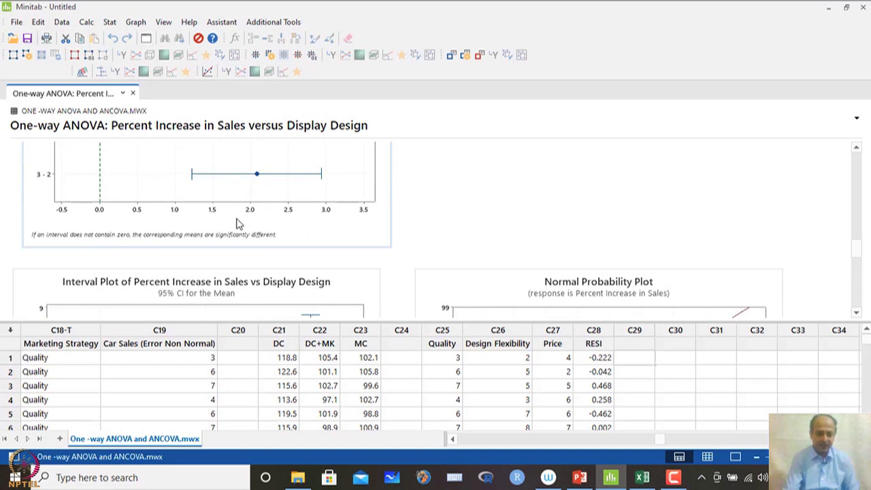
scroll(239, 220, "down", 3)
scroll(241, 220, "up", 1)
scroll(241, 220, "down", 1)
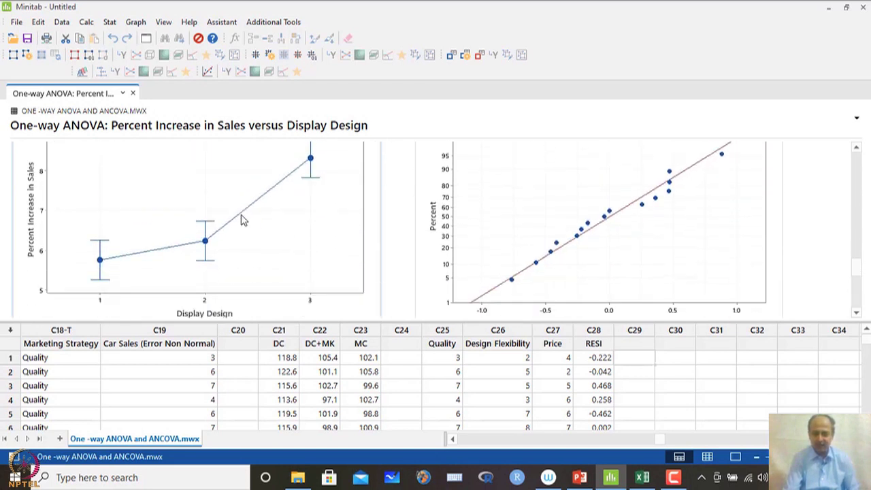
scroll(671, 211, "up", 2)
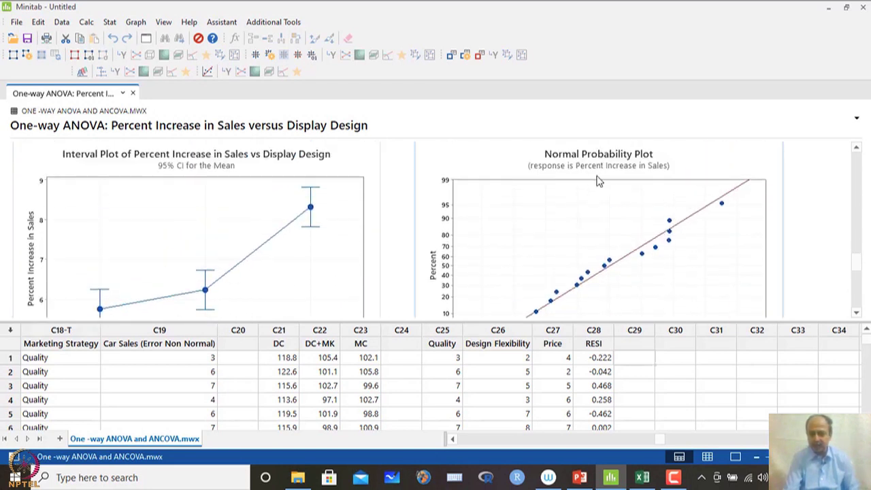
Examine the residuals versus fits and residuals versus order plots in the one-way ANOVA output
scroll(677, 243, "down", 12)
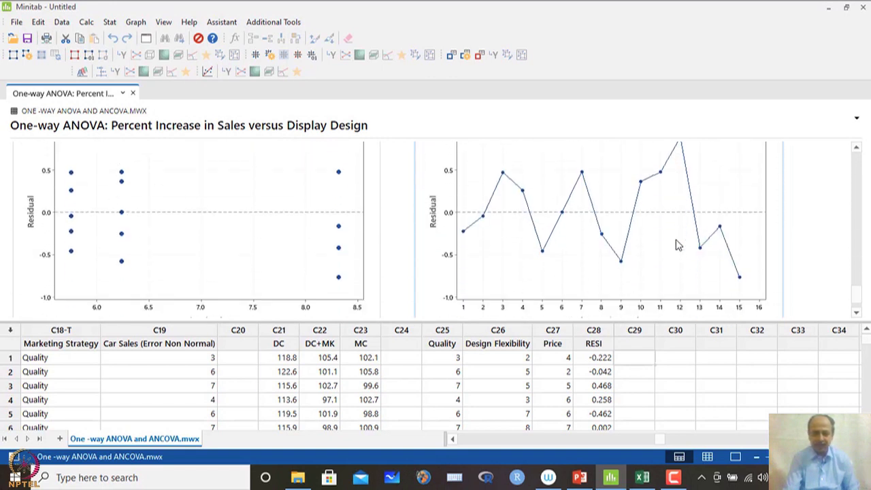
scroll(266, 235, "up", 2)
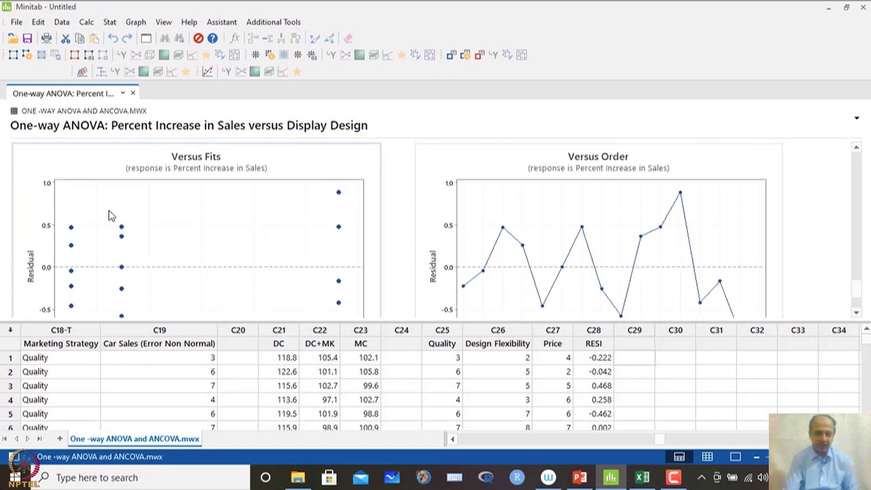
scroll(131, 217, "down", 2)
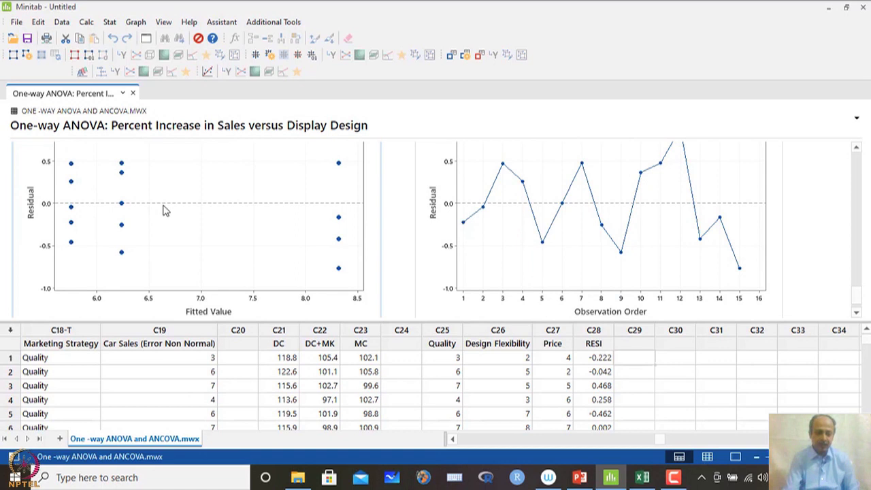
scroll(164, 208, "up", 2)
scroll(224, 230, "down", 3)
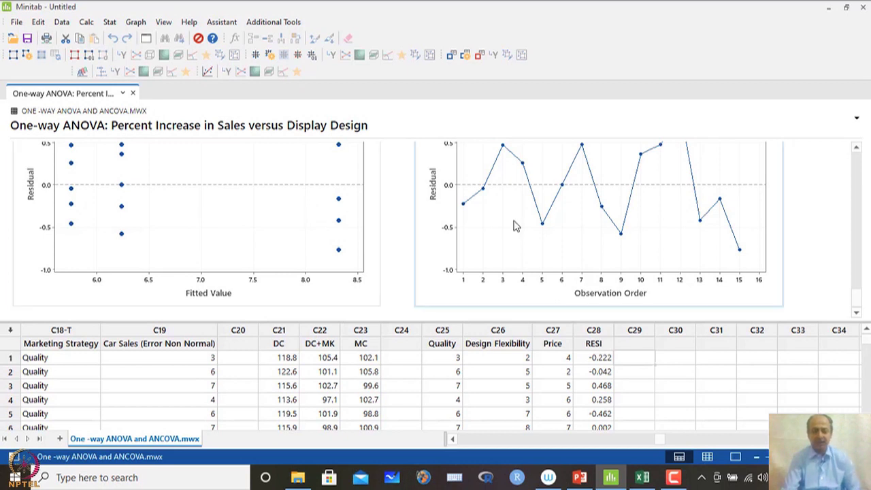
scroll(545, 220, "up", 1)
scroll(545, 220, "down", 1)
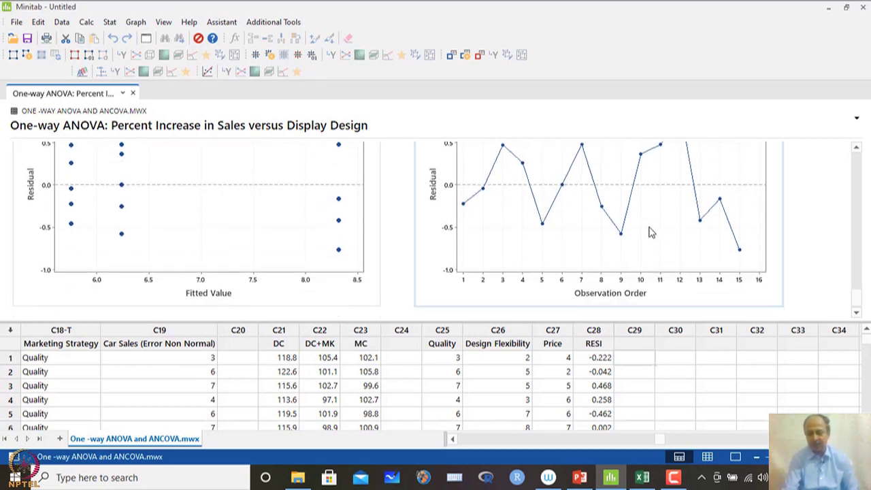
scroll(650, 232, "up", 1)
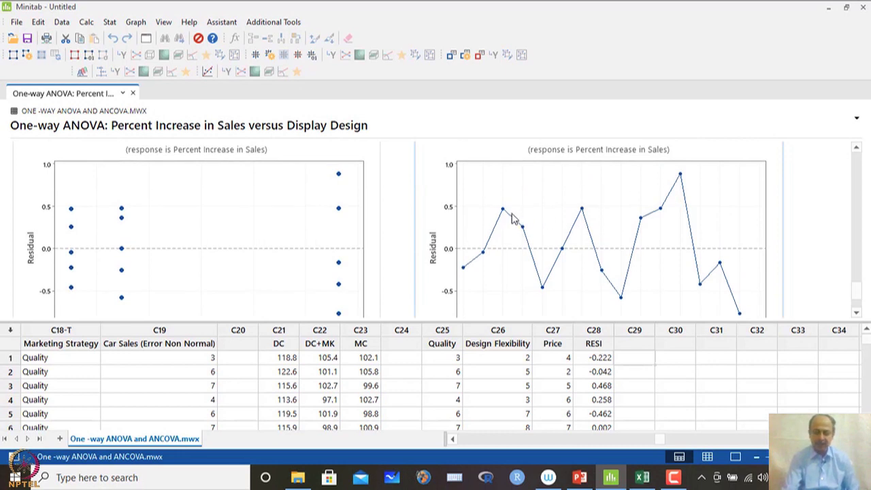
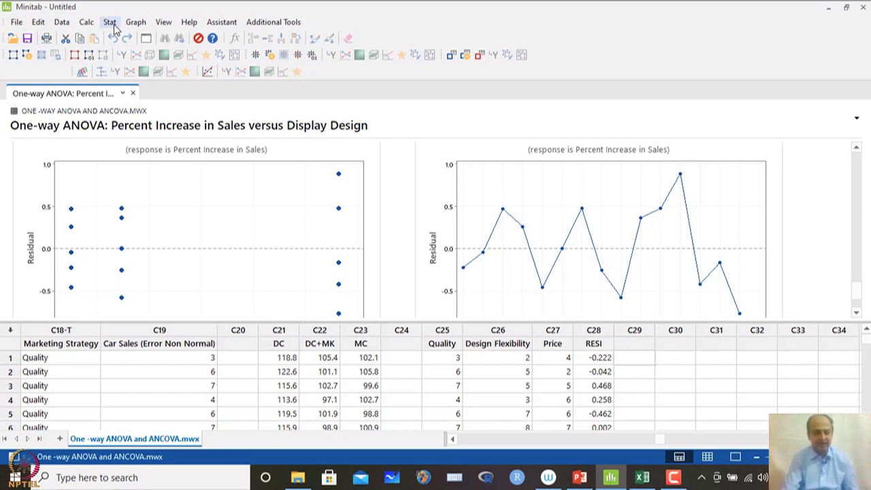
Reopen the one-way ANOVA setup for Percent Increase in Sales by Display Design and turn off the assumption of equal variances
left_click(110, 23)
mouse_move(131, 66)
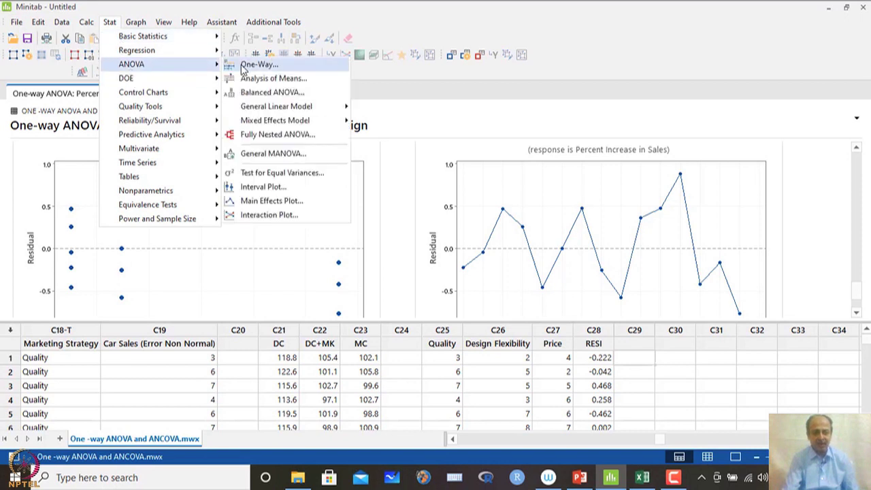
left_click(265, 65)
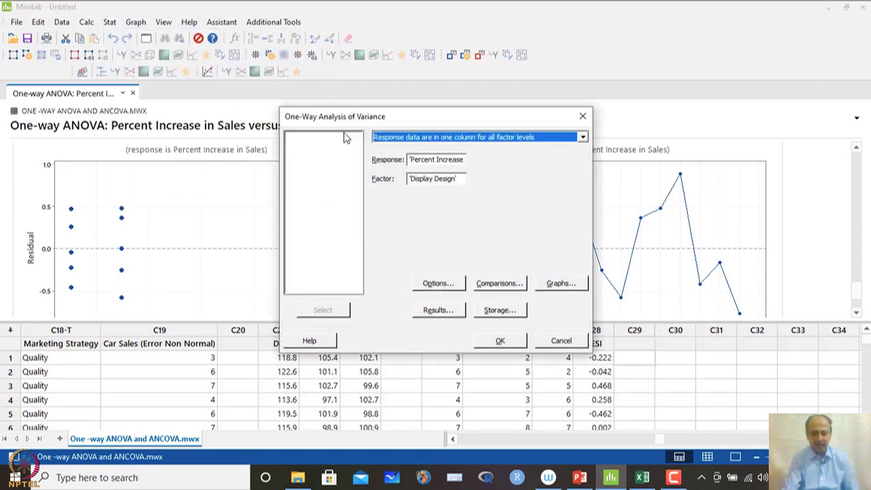
left_click(439, 283)
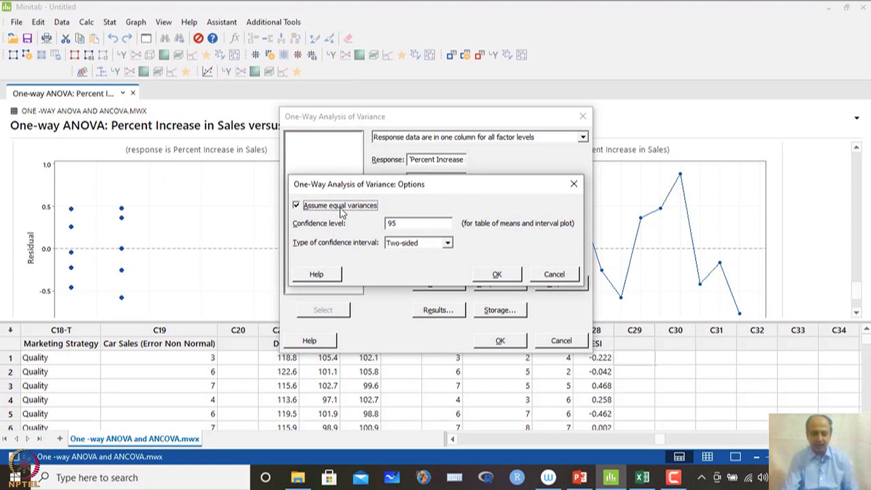
left_click(341, 210)
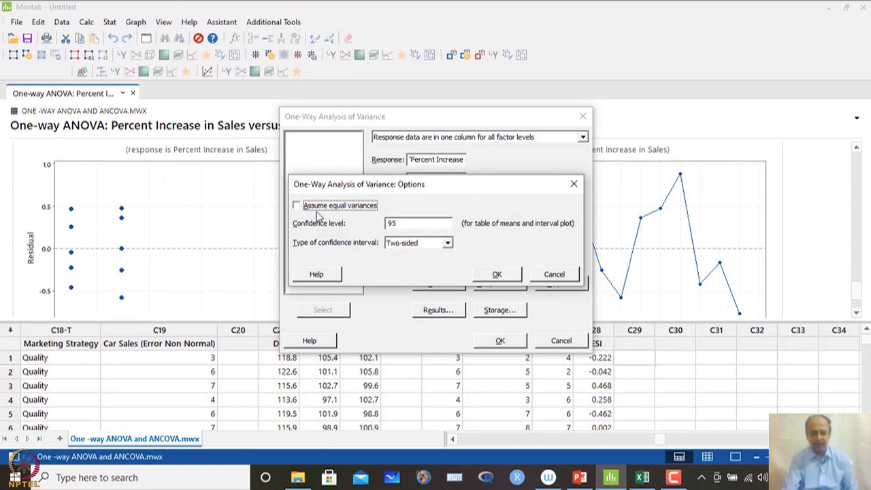
left_click(495, 274)
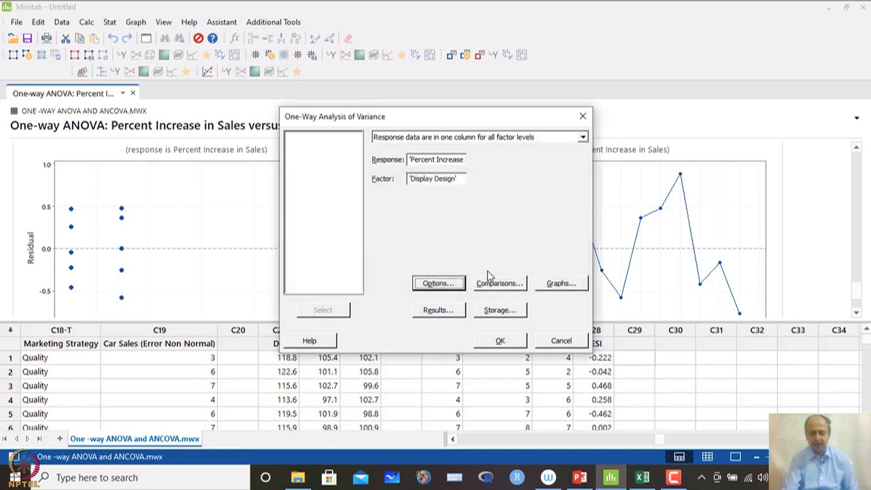
Keep the Games-Howell comparison selected with an error rate of 5, and run the ANOVA
left_click(490, 279)
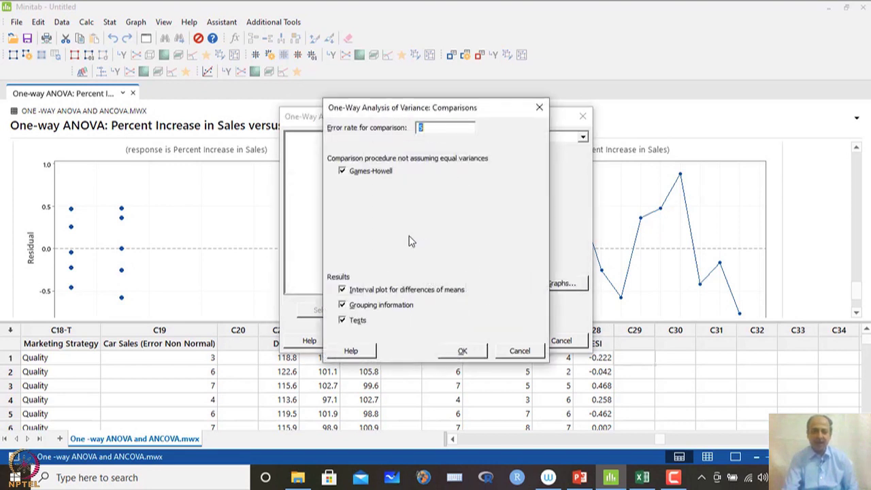
left_click(358, 174)
left_click(358, 175)
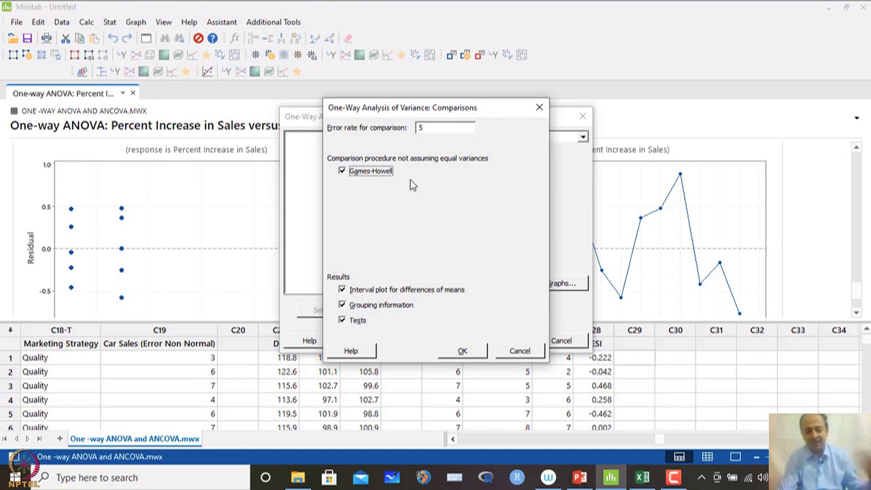
left_click(463, 352)
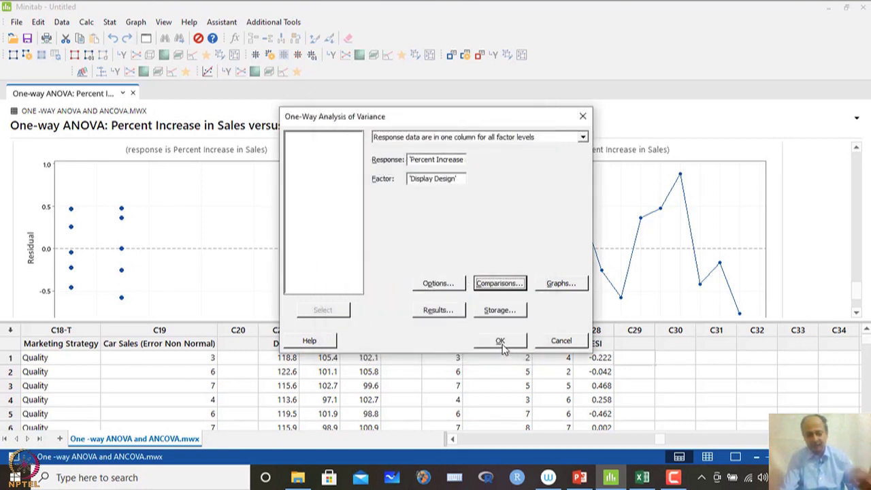
left_click(502, 342)
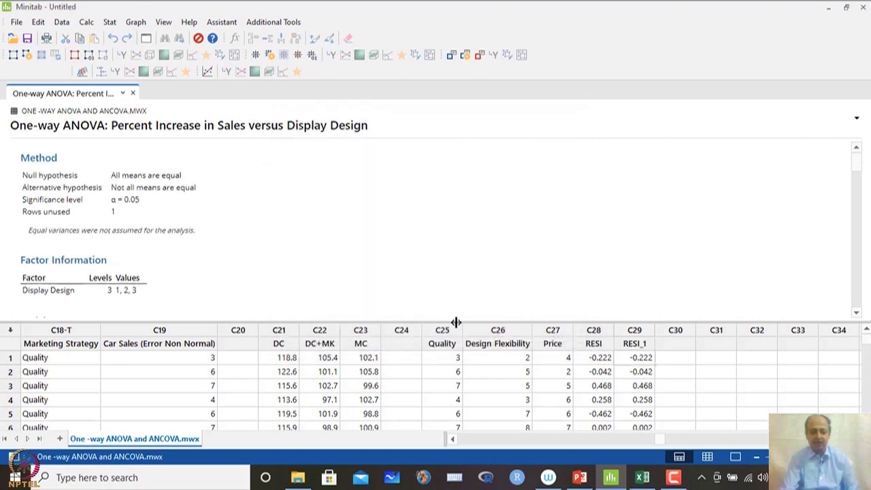
Copy the Welch's Test table from the new ANOVA output as a picture
scroll(284, 239, "down", 6)
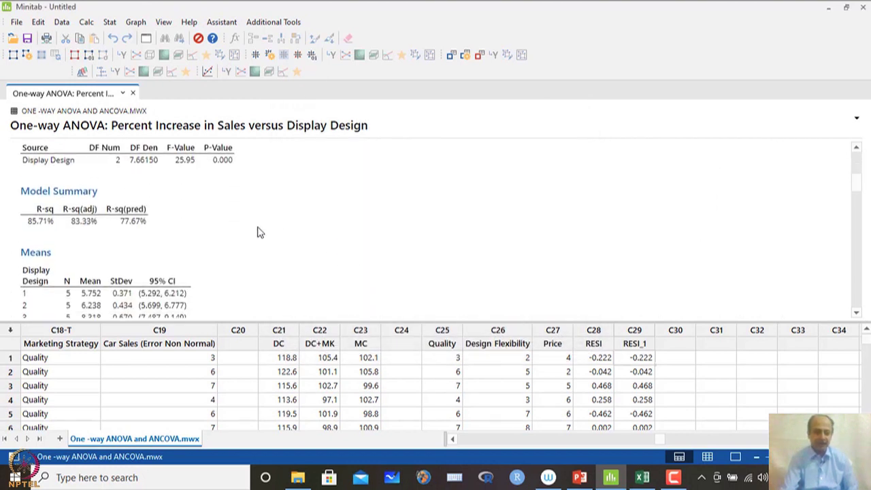
scroll(258, 231, "up", 2)
left_click(86, 214)
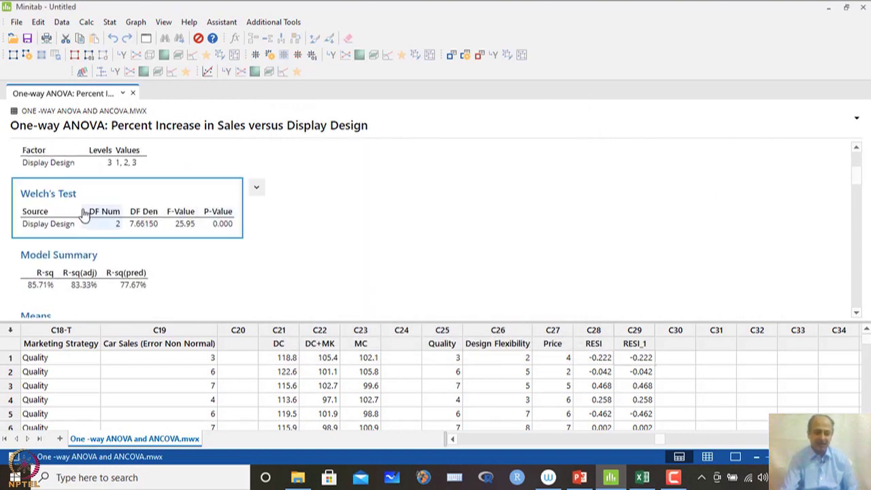
left_click(256, 188)
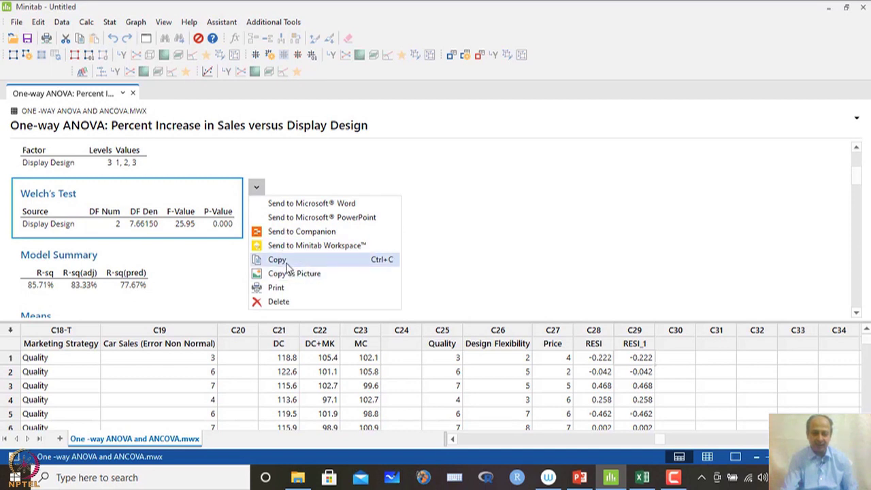
left_click(289, 273)
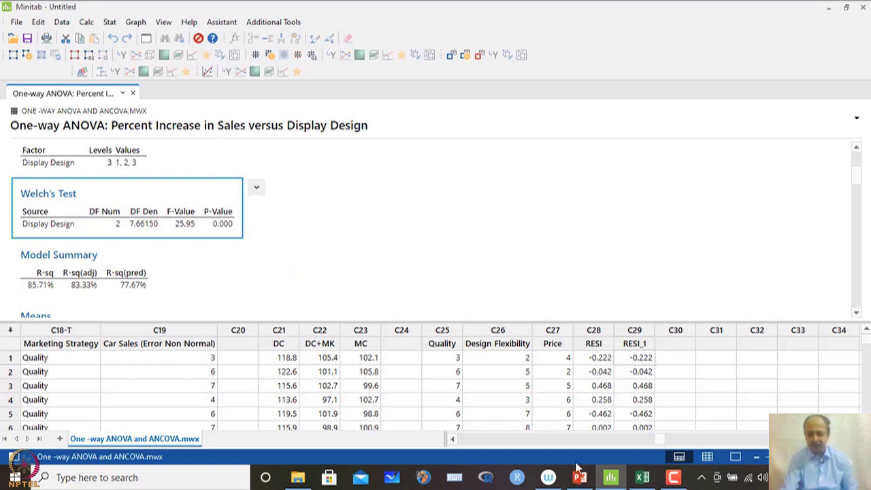
Switch to Excel, replace the Analysis of Variance picture with the Welch's Test picture pasted at cell E5, and enlarge it
left_click(643, 477)
left_click(418, 240)
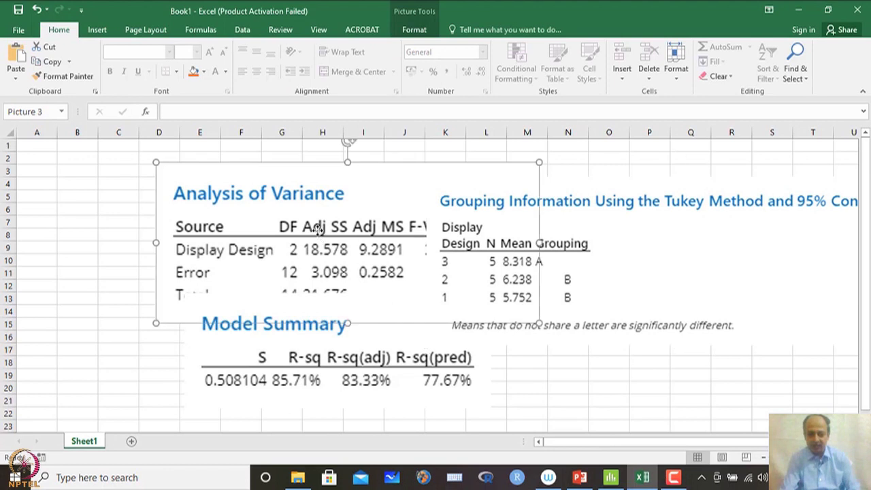
key("Delete")
left_click(183, 196)
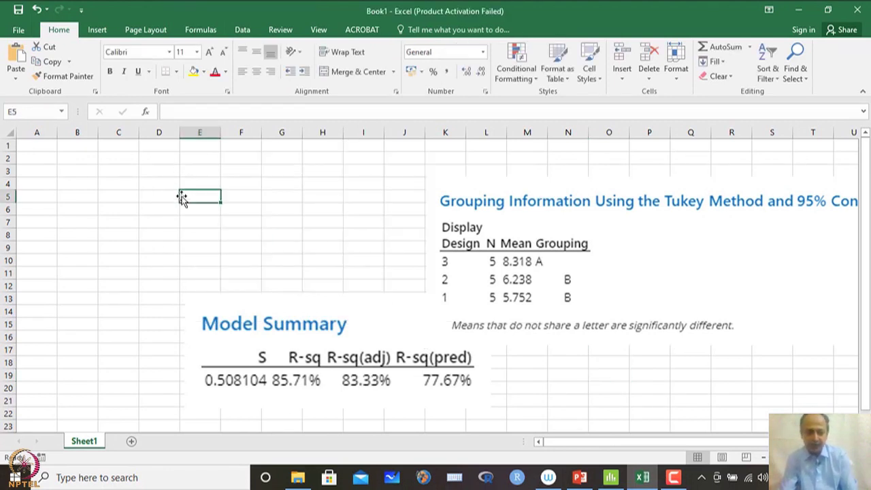
key("ctrl+v")
left_click_drag(179, 250, 204, 243)
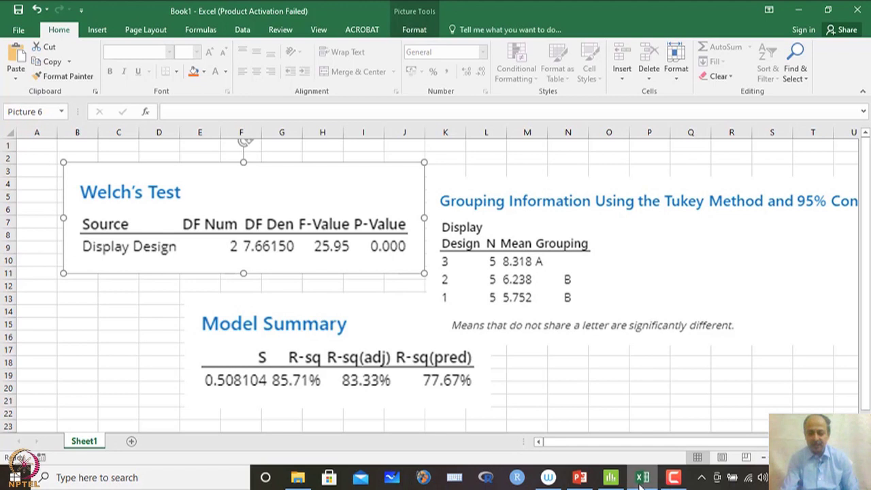
Return to Minitab and copy the Games-Howell Grouping Information table as a picture
left_click(611, 478)
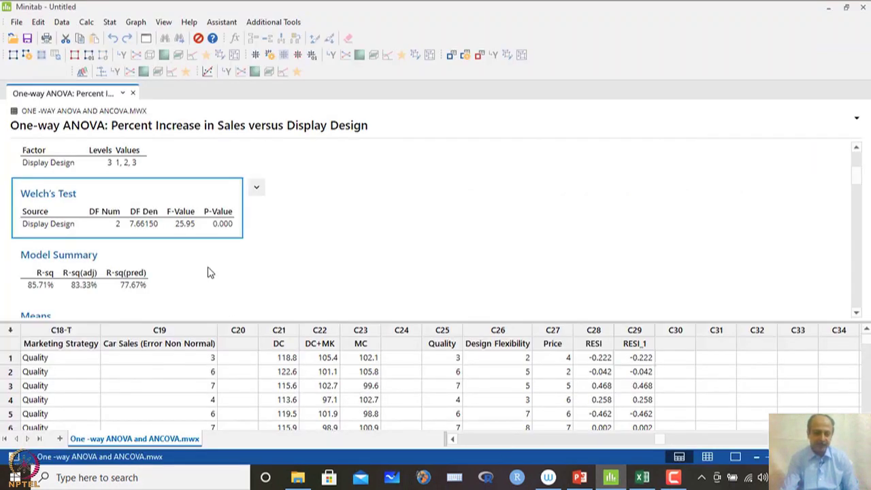
scroll(208, 272, "down", 5)
scroll(207, 272, "down", 2)
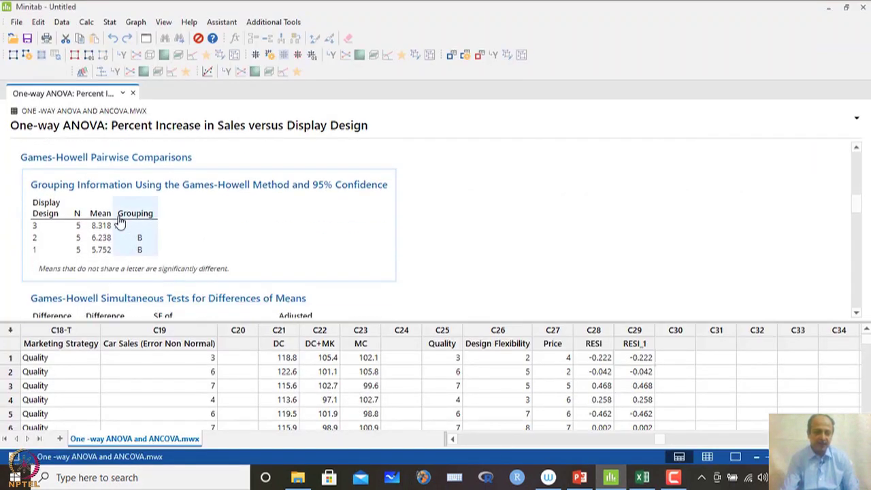
left_click_drag(135, 204, 146, 253)
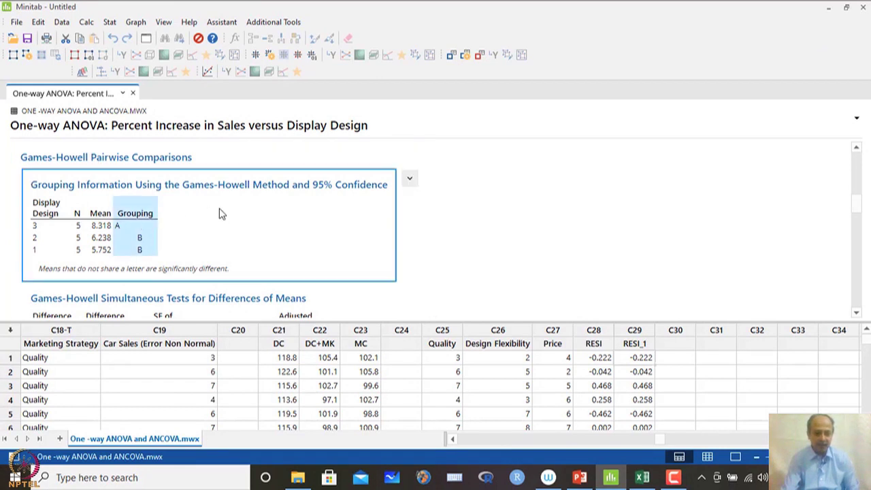
left_click(410, 179)
left_click(434, 266)
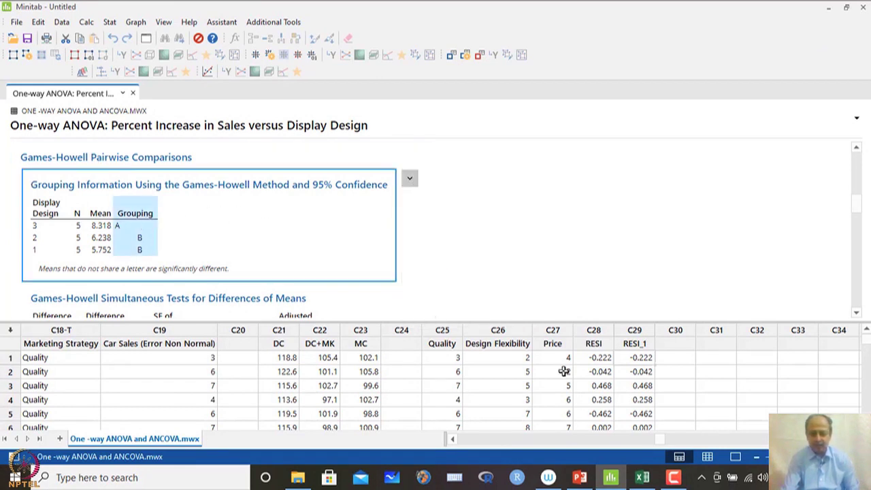
Switch to Excel and delete the Model Summary and Tukey grouping pictures
left_click(642, 478)
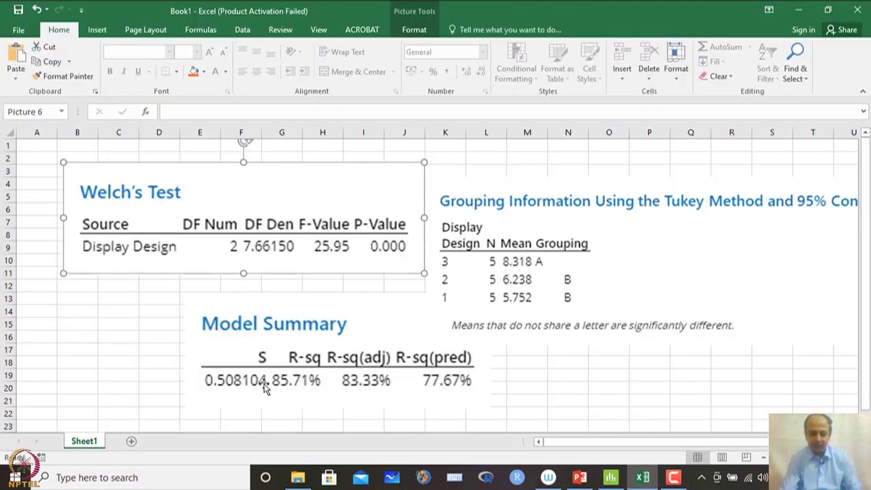
left_click(211, 335)
key("Delete")
left_click(459, 283)
key("Delete")
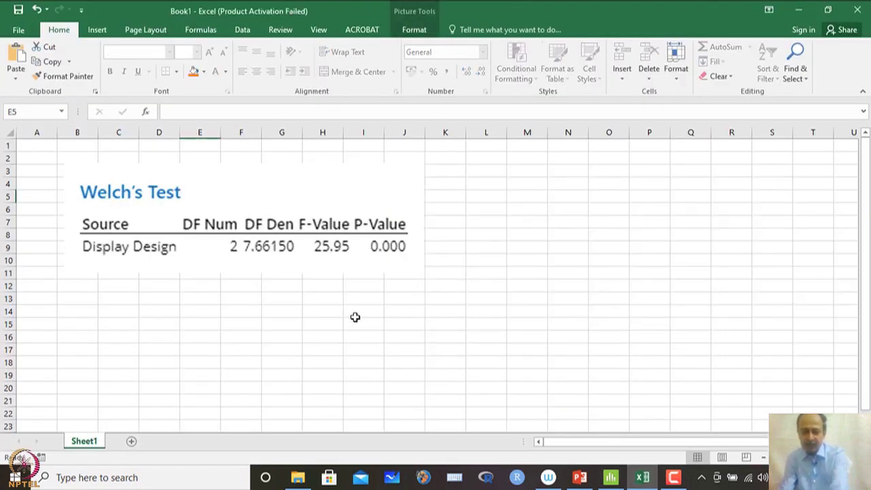
Paste the Games-Howell grouping picture at cell F14, below the Welch's Test table, and enlarge it
left_click(229, 311)
key("ctrl+v")
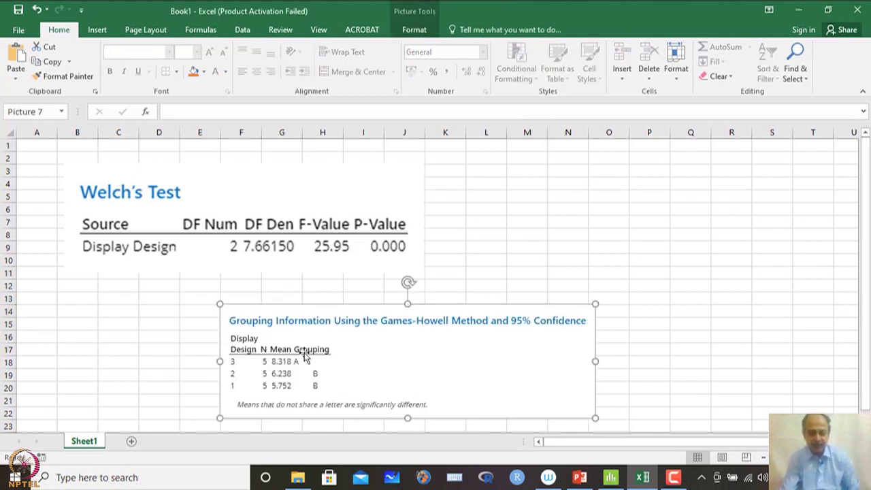
left_click_drag(220, 304, 119, 274)
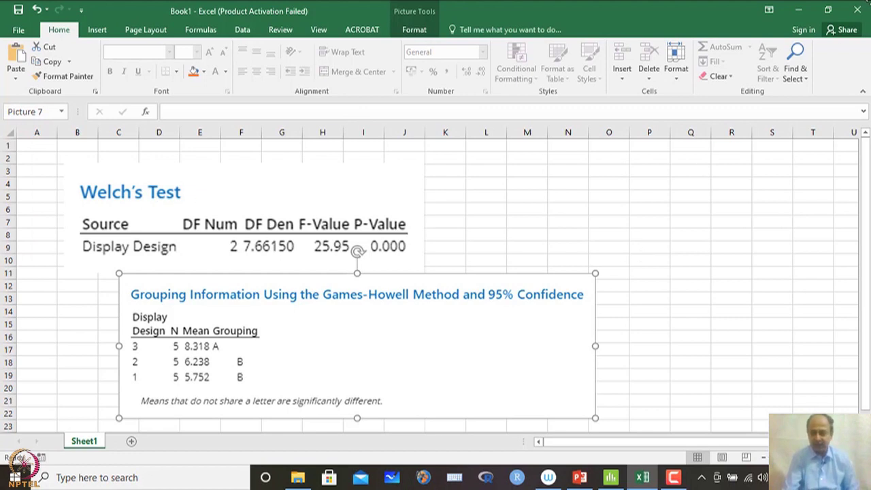
Switch to Minitab and locate the DC, DC+MK and MC data columns C21 to C23 in the worksheet
left_click(610, 477)
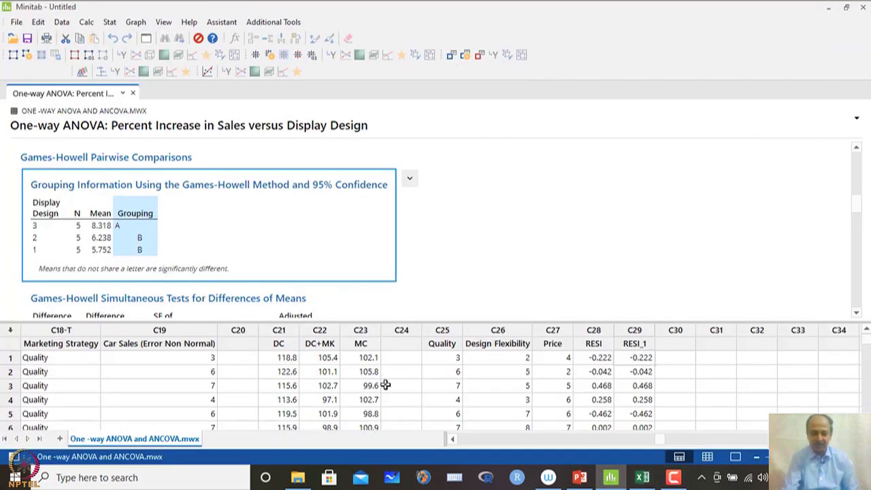
left_click(360, 373)
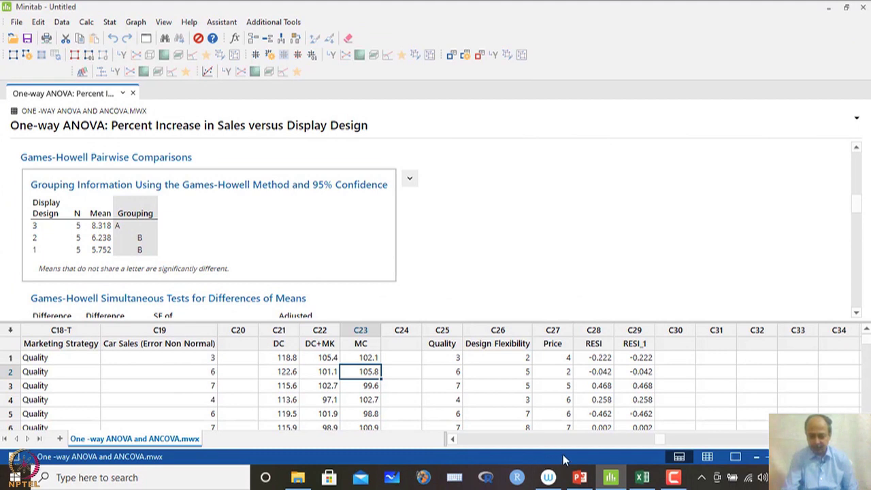
left_click(453, 443)
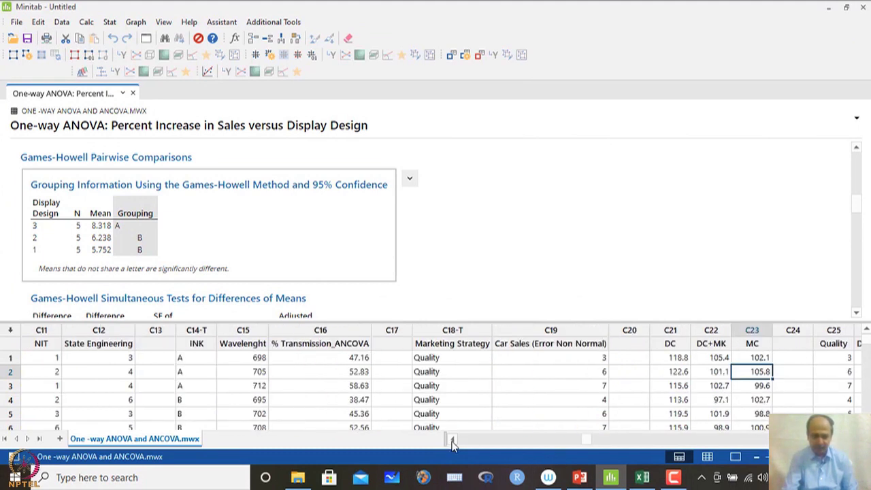
left_click(453, 442)
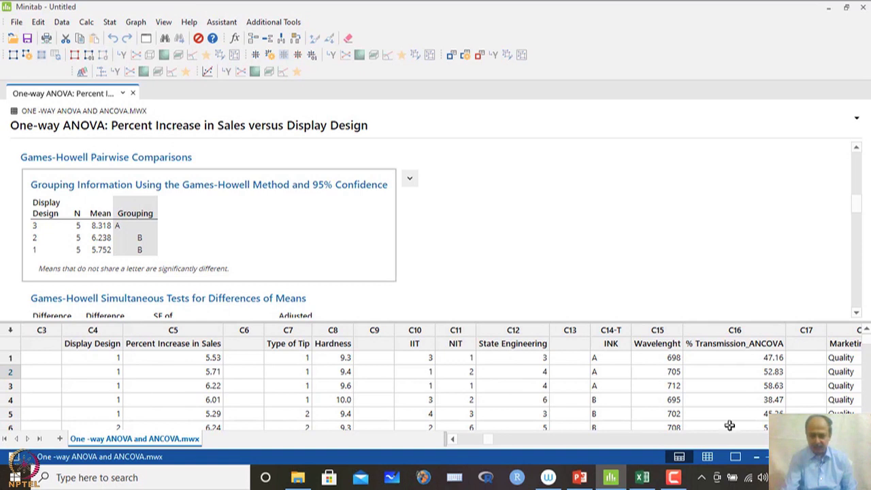
scroll(436, 382, "right", 6)
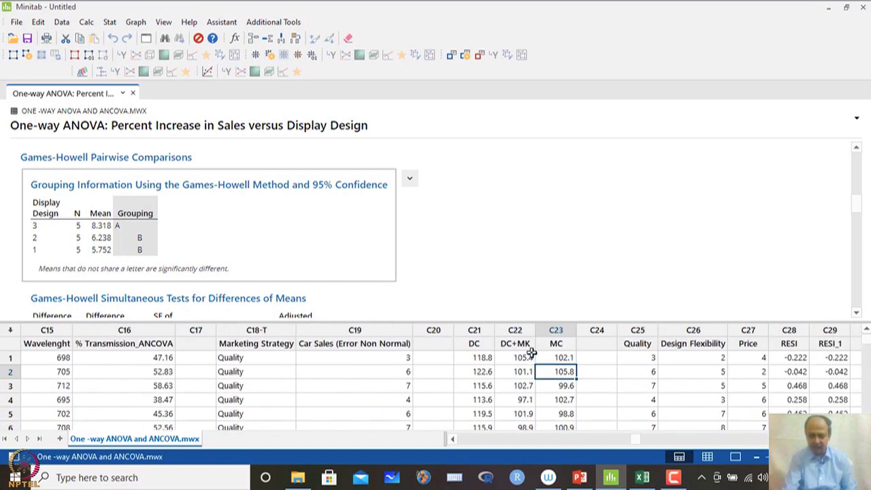
left_click(475, 330)
left_click(476, 344)
left_click_drag(476, 344, 551, 362)
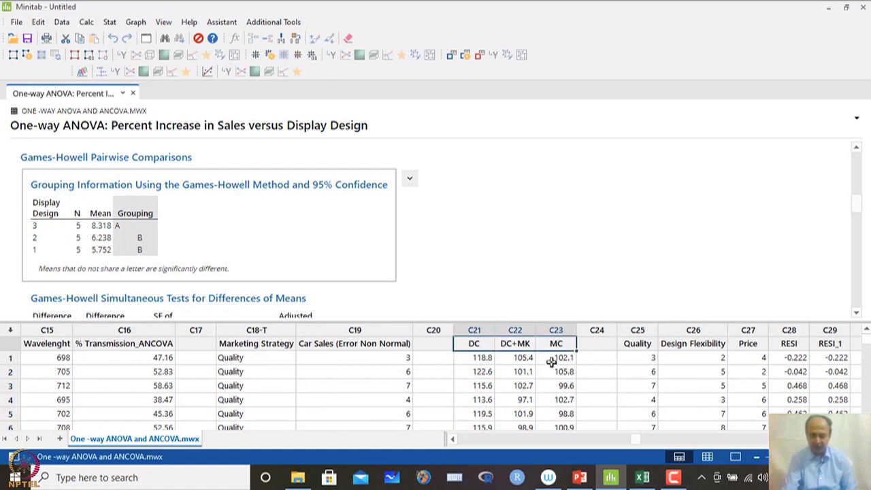
Examine the headings and observations of the DC, DC+MK and MC chocolate columns
left_click(491, 346)
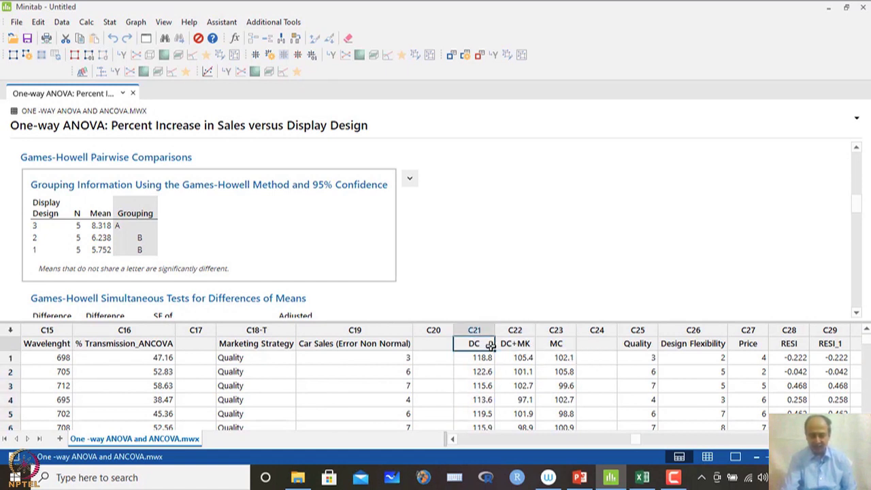
left_click(560, 344)
left_click(514, 345)
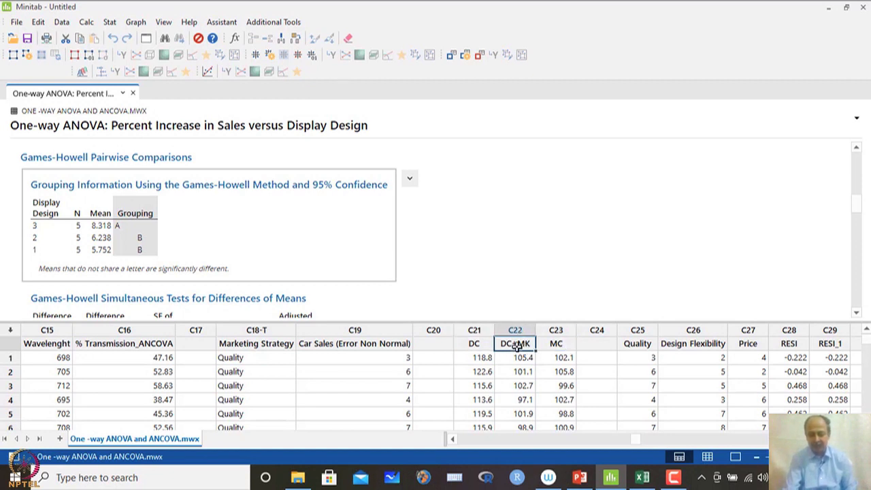
left_click(478, 343)
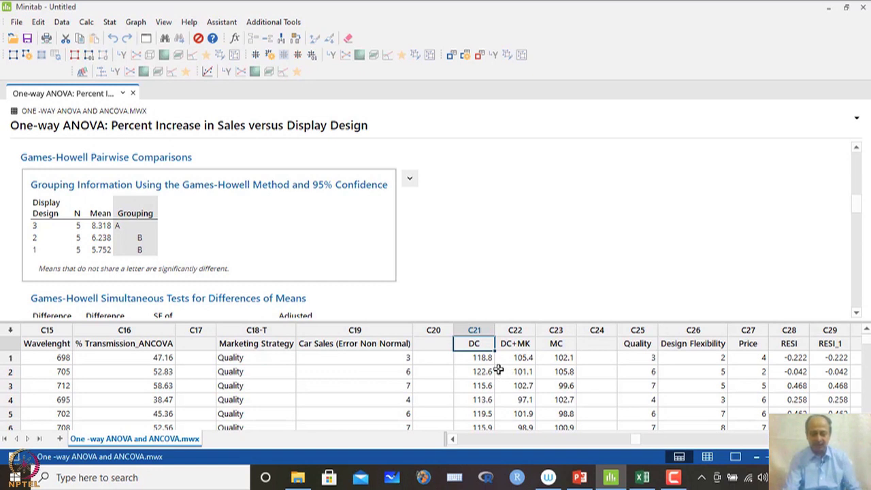
left_click_drag(474, 355, 541, 413)
scroll(540, 412, "up", 3)
left_click_drag(479, 344, 558, 345)
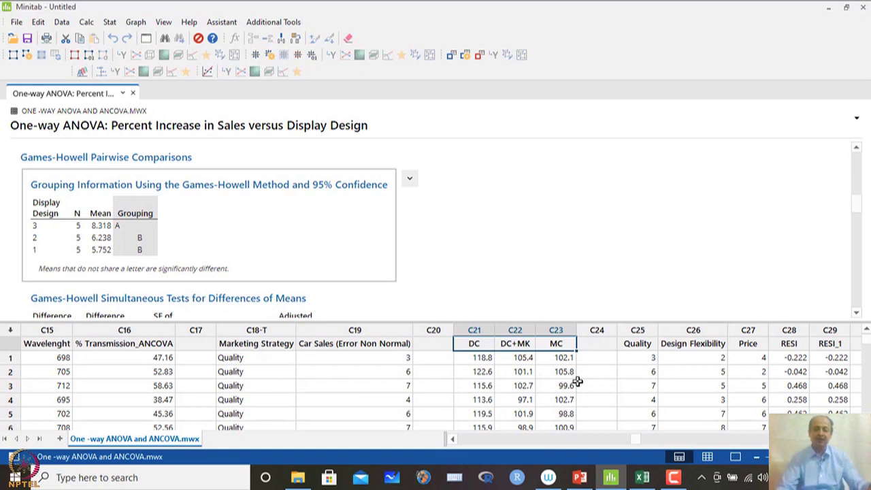
Switch to PowerPoint and review the chocolate antioxidant experiment on slides 49 and 50 in slide show view, then leave the show
left_click(580, 477)
scroll(516, 297, "up", 1)
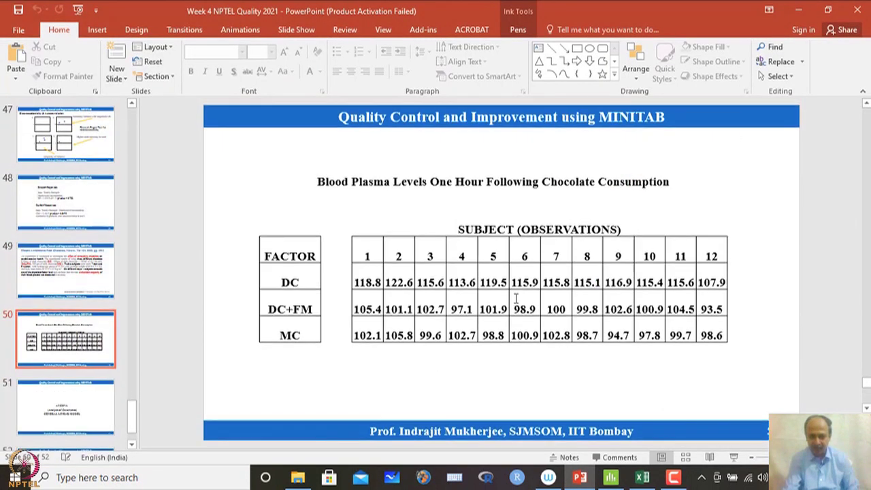
left_click(734, 458)
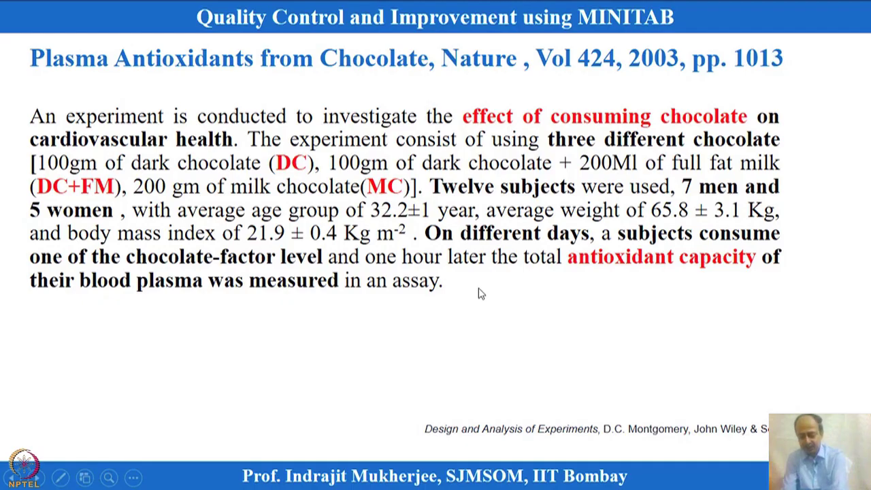
key("Escape")
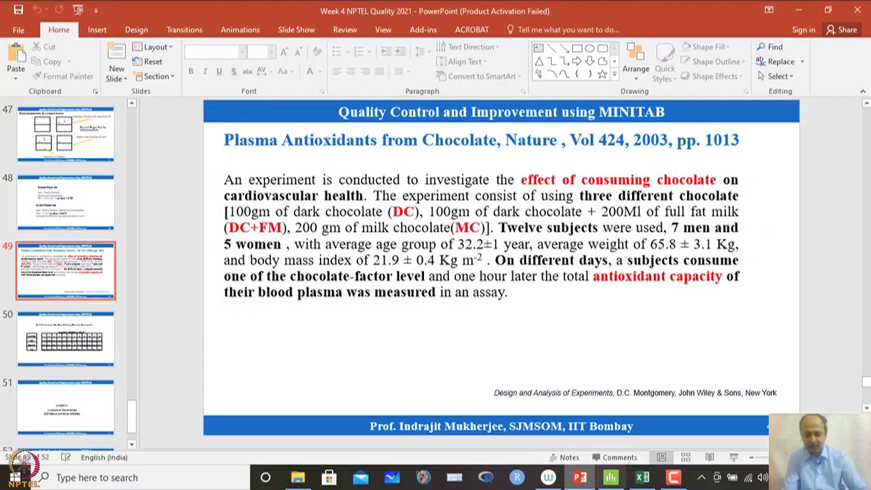
Return to Minitab and compare columns C21 to C23 with the chocolate experiment description in PowerPoint
left_click(611, 478)
left_click(498, 364)
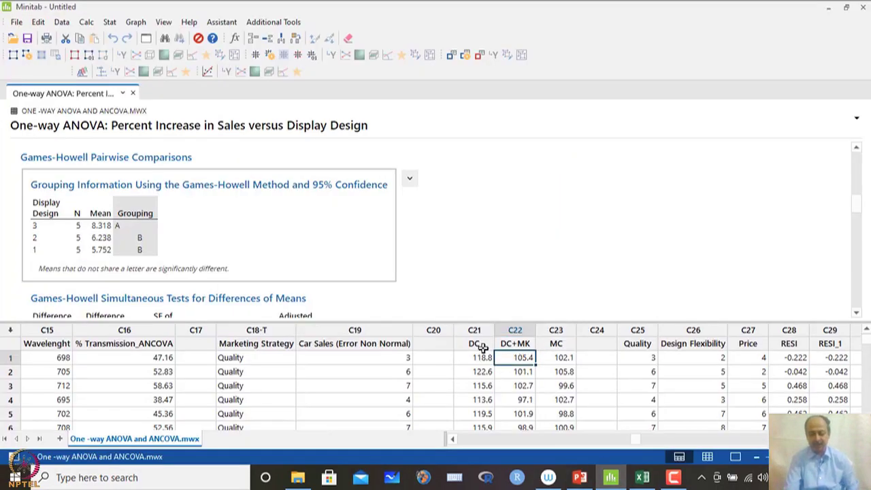
left_click(485, 347)
left_click_drag(475, 330, 556, 331)
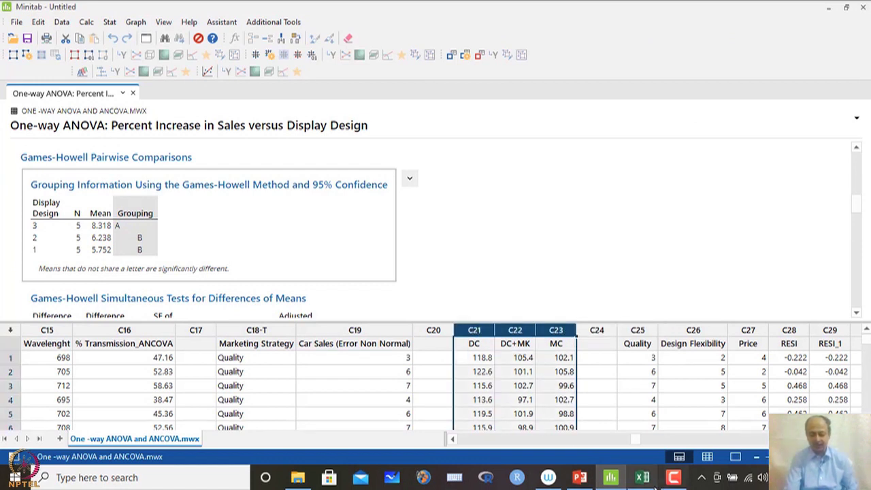
left_click(580, 477)
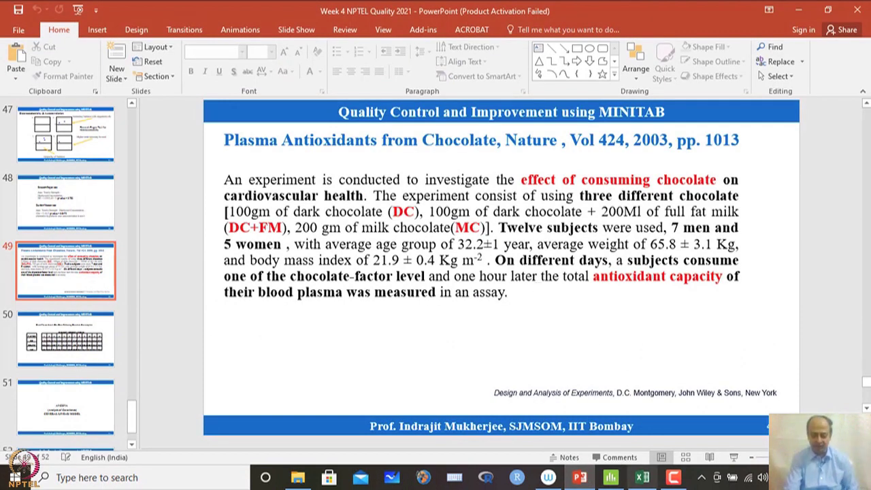
left_click(610, 477)
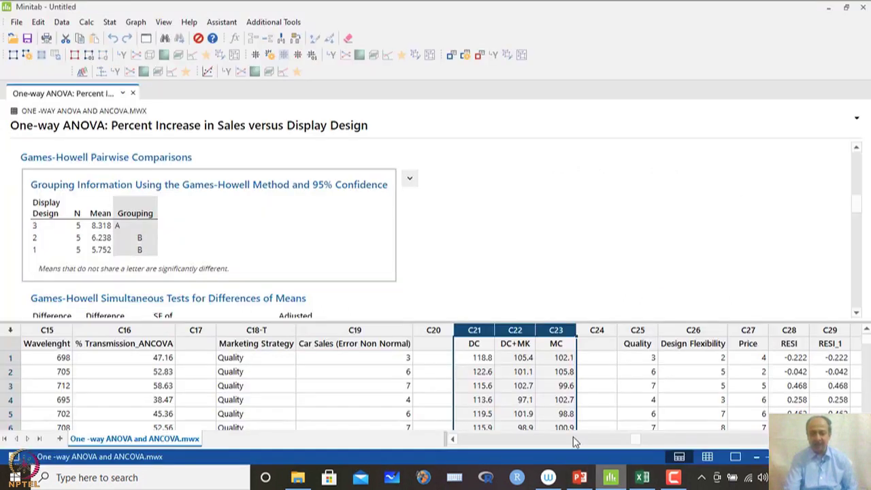
left_click(516, 371)
left_click_drag(467, 330, 565, 326)
left_click(108, 23)
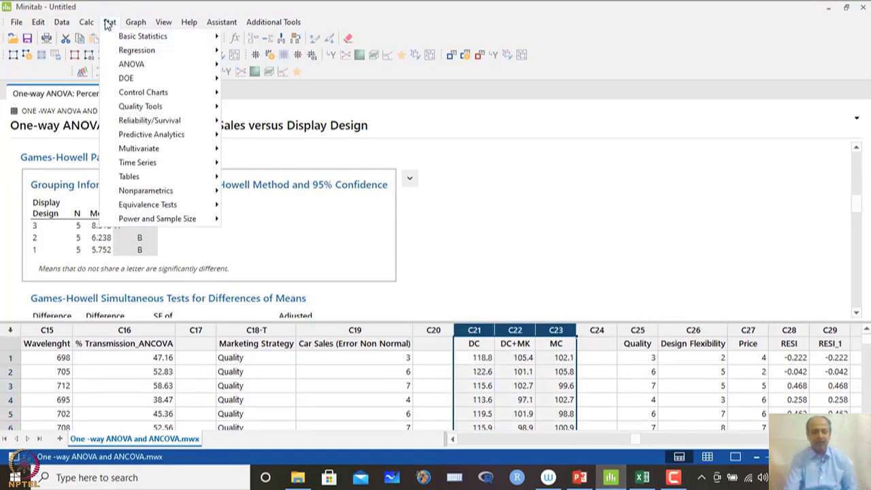
mouse_move(133, 64)
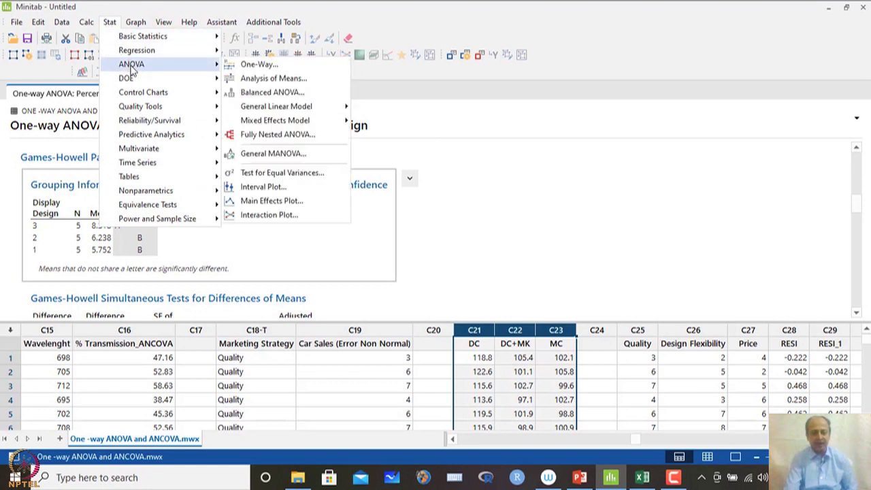
left_click(286, 175)
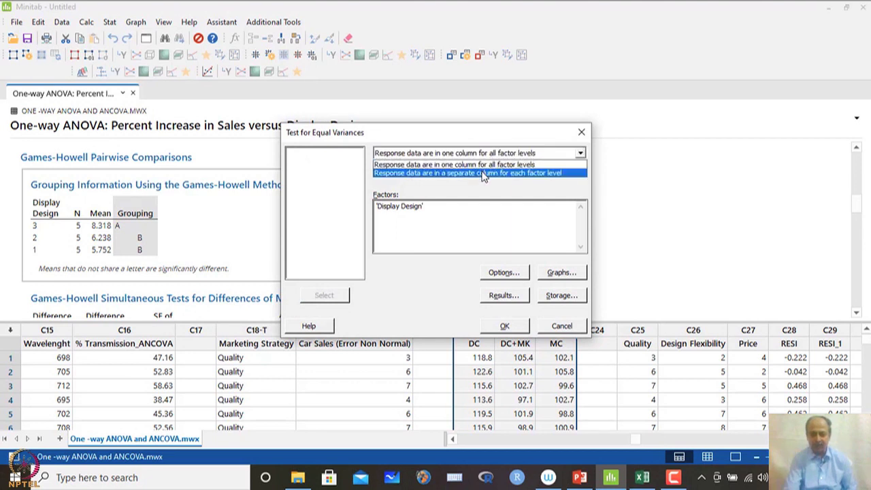
left_click(483, 173)
left_click(456, 201)
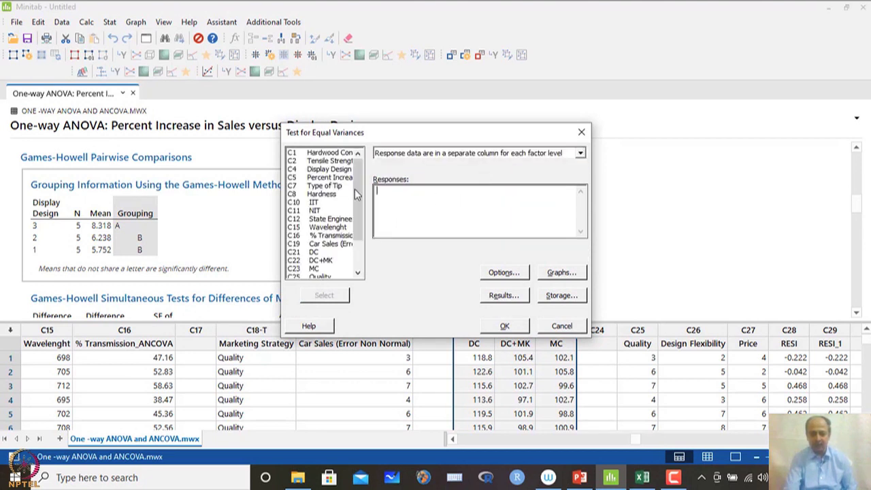
double_click(344, 252)
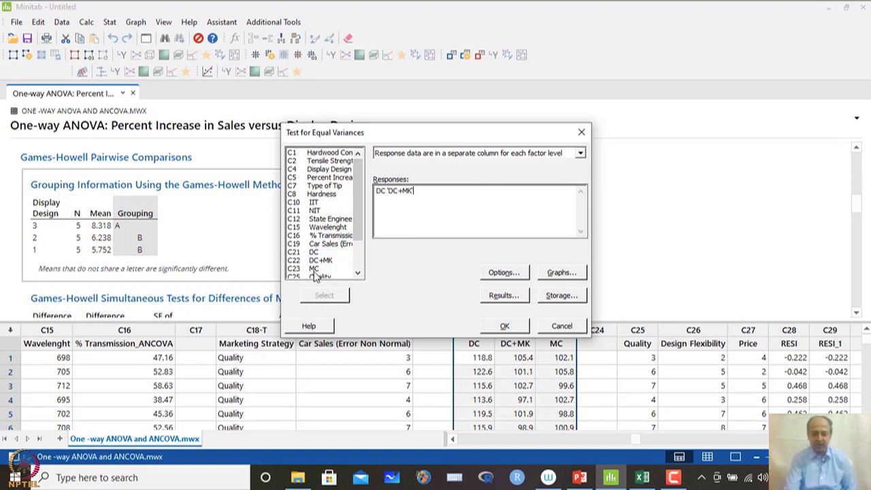
double_click(314, 269)
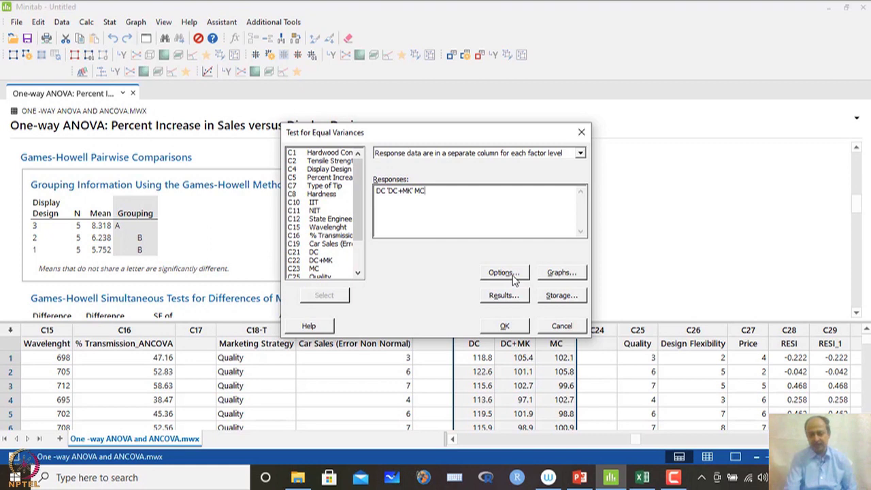
left_click(562, 327)
Run an Anderson-Darling normality test on the DC column and inspect its probability plot
left_click(474, 345)
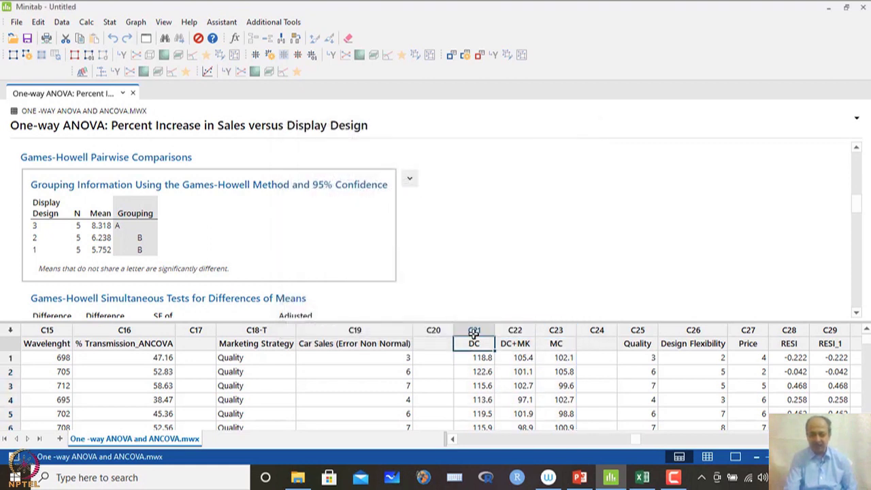
left_click(474, 331)
left_click(109, 22)
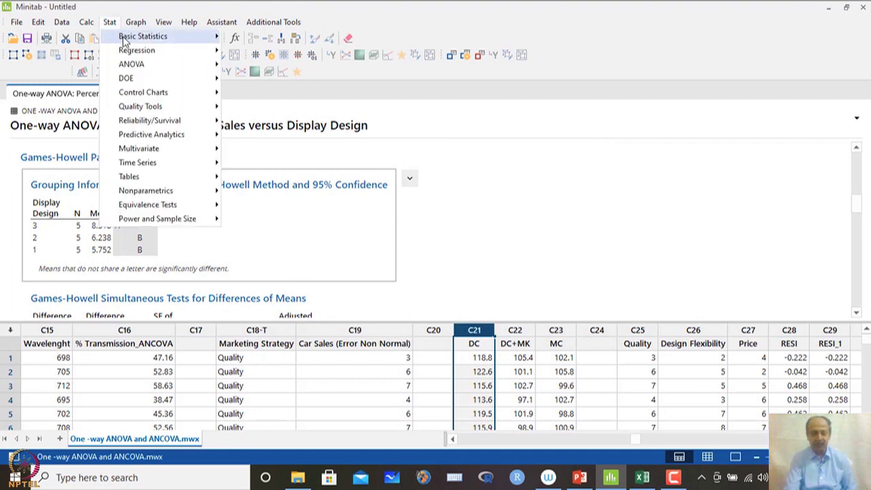
mouse_move(126, 38)
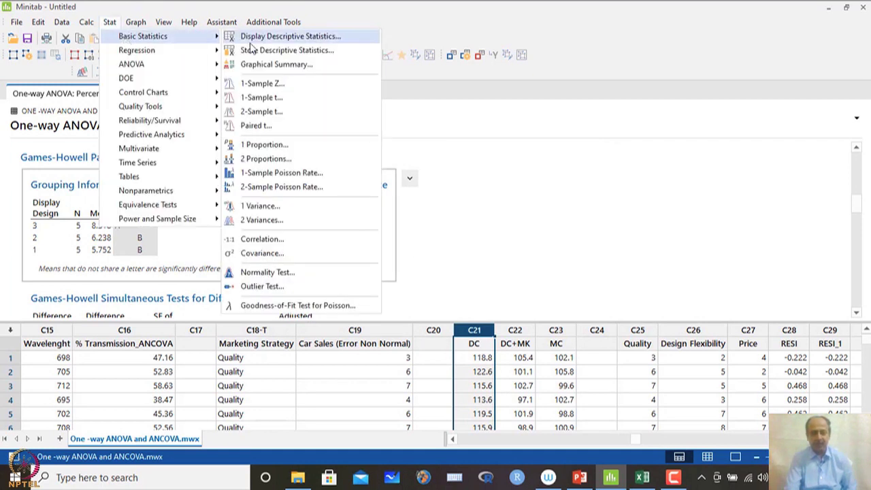
left_click(271, 274)
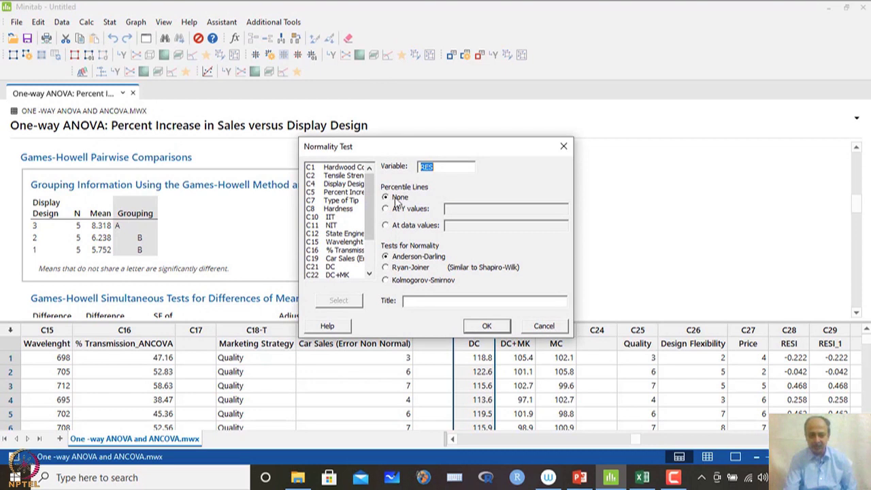
double_click(331, 267)
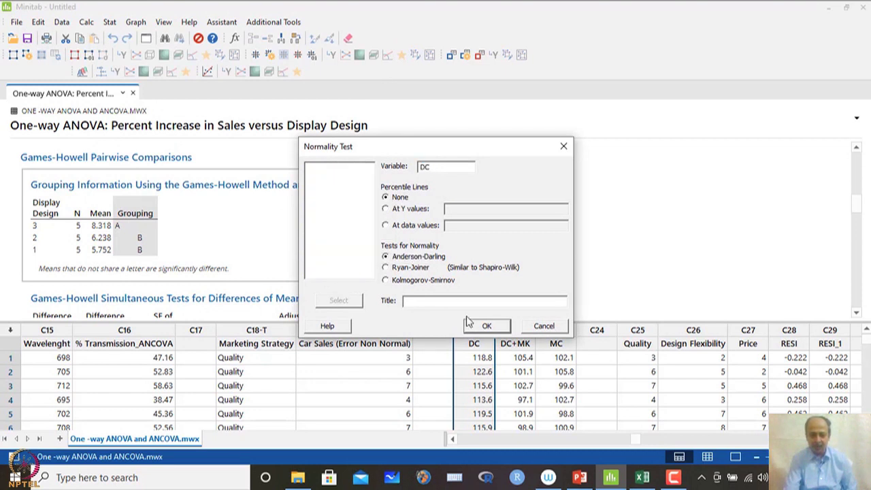
left_click(486, 326)
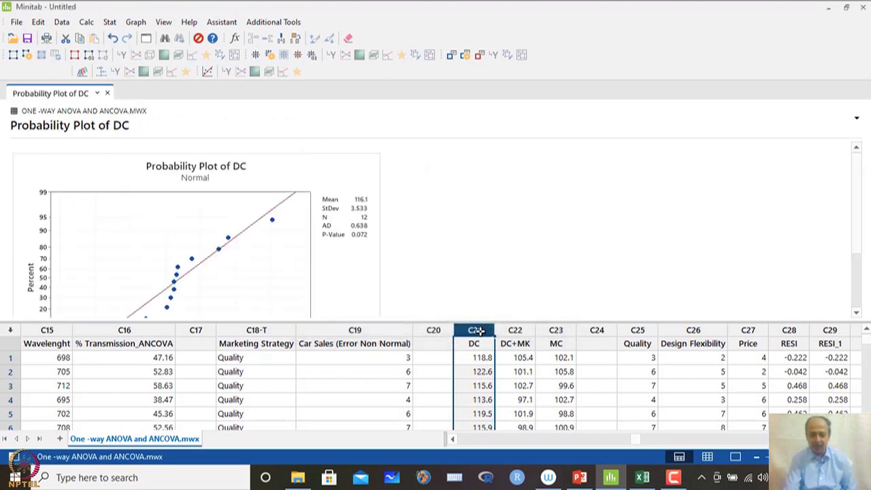
left_click(360, 245)
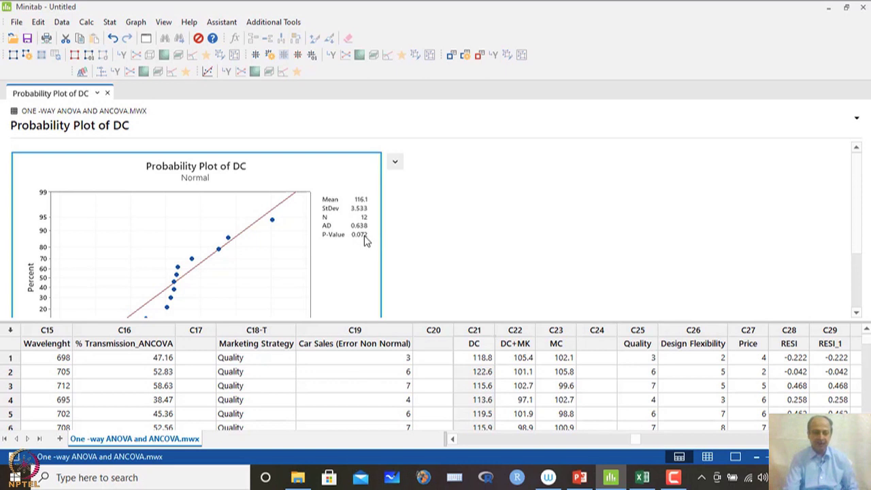
Run an Anderson-Darling normality test on the DC+MK column
left_click(109, 22)
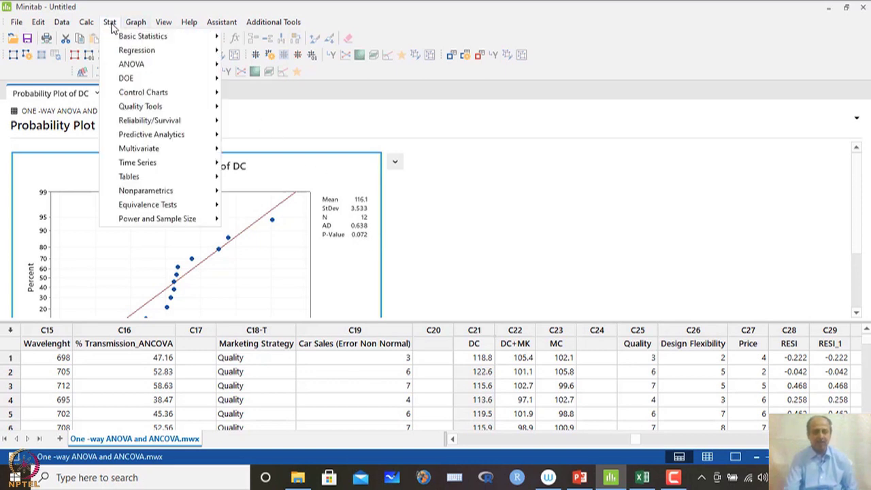
mouse_move(143, 36)
left_click(311, 272)
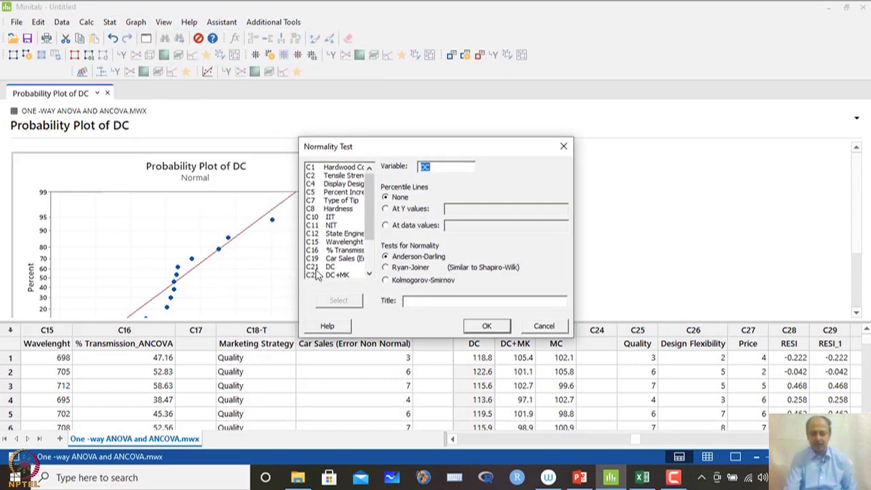
scroll(340, 225, "down", 4)
double_click(343, 224)
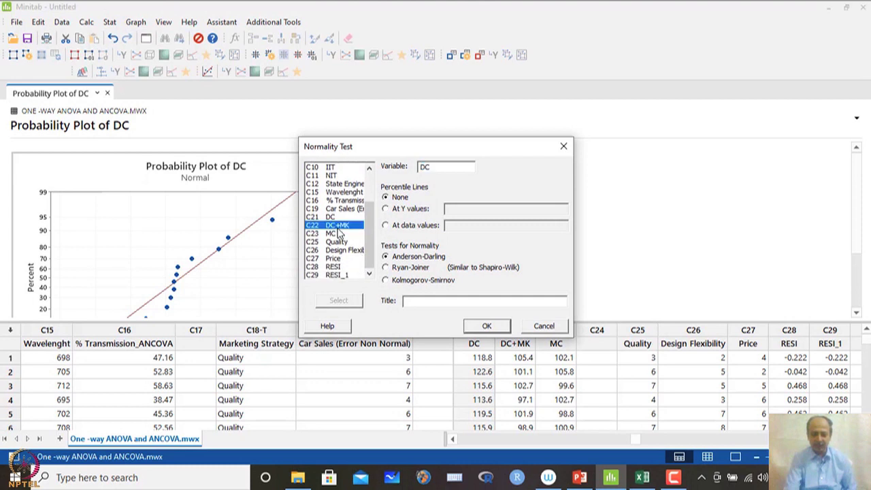
left_click(485, 327)
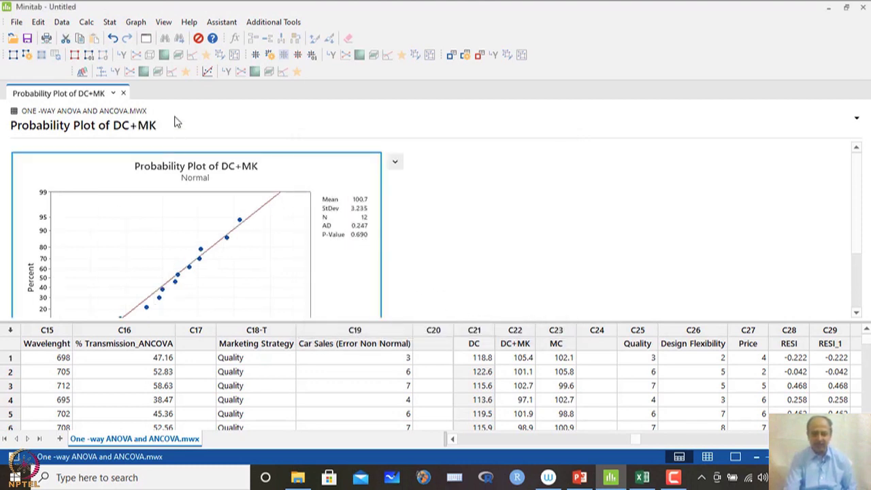
Run an Anderson-Darling normality test on the MC column and check the p-value on its probability plot
left_click(110, 25)
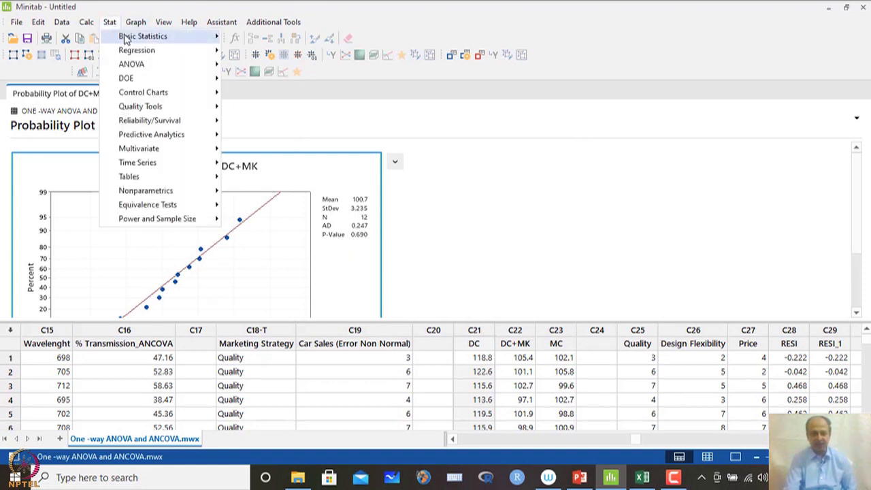
mouse_move(136, 36)
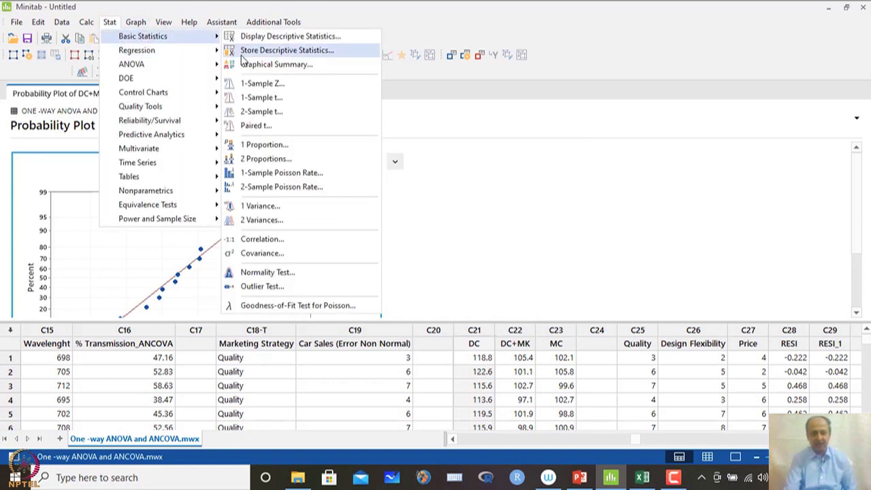
left_click(283, 274)
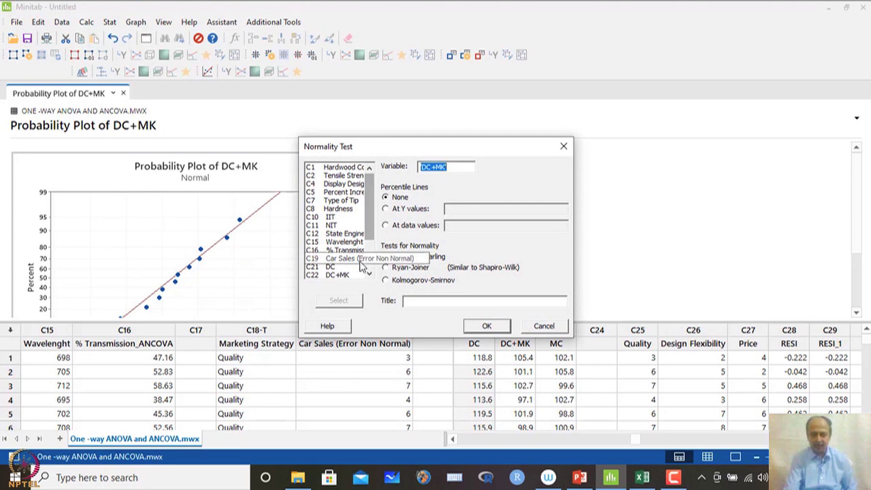
left_click(370, 274)
left_click(371, 274)
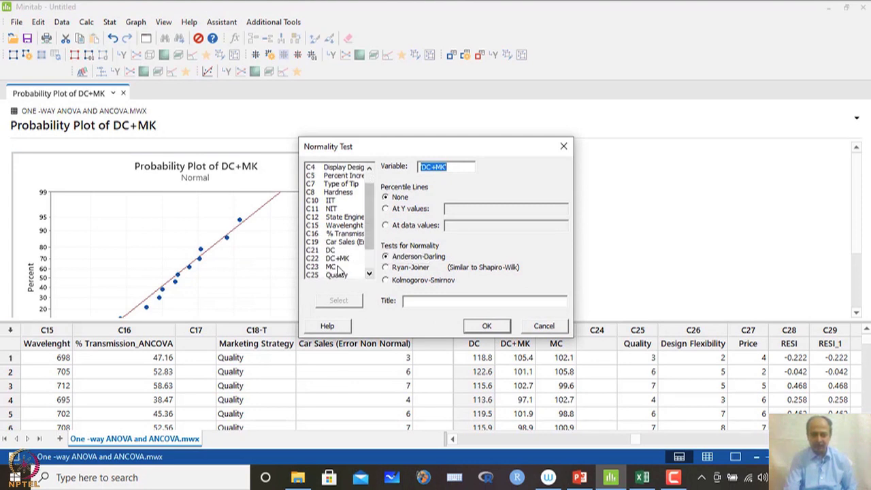
double_click(331, 266)
left_click(487, 326)
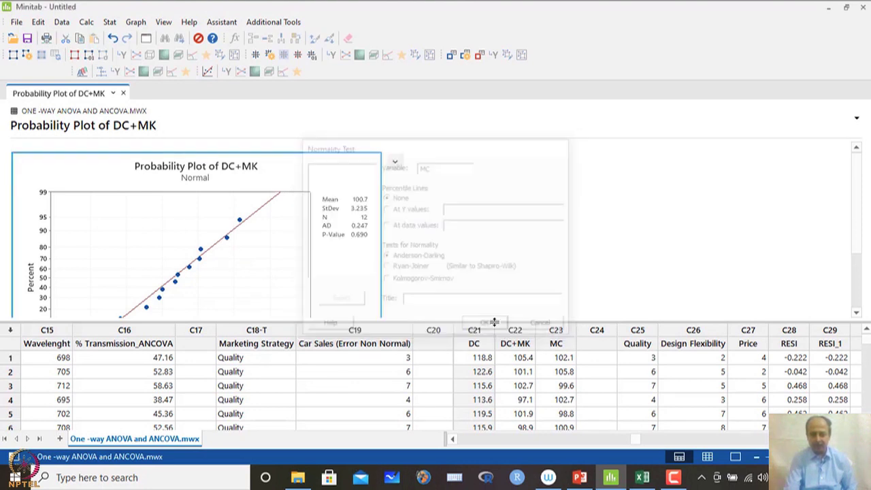
left_click(359, 237)
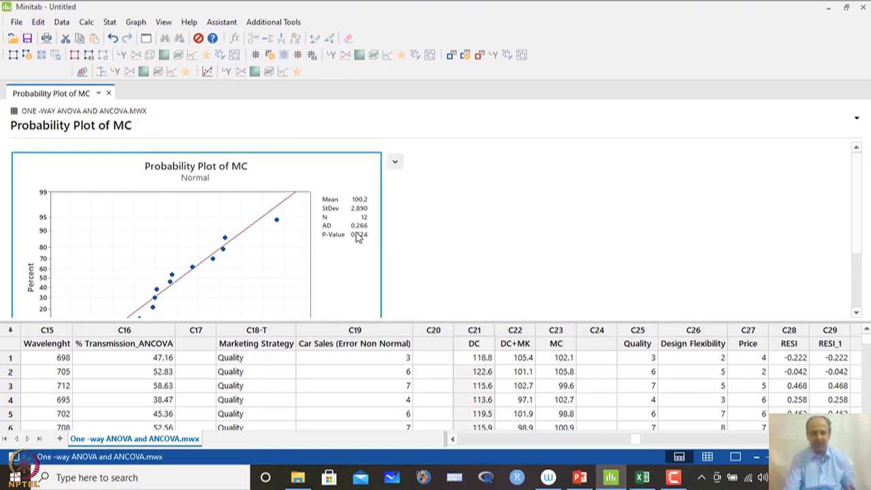
Test DC, DC+MK and MC for equal variances as separate response columns, using the normal-distribution test at 95.0 confidence
left_click(501, 346)
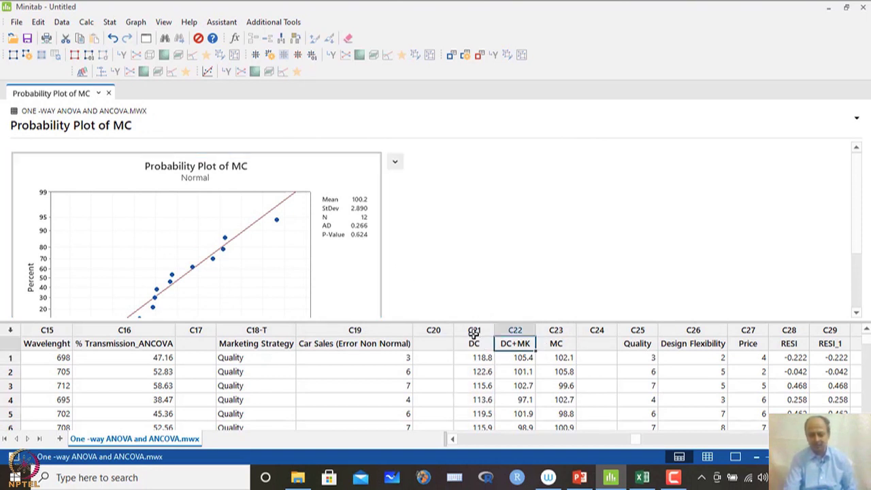
left_click(474, 331)
left_click_drag(474, 330, 537, 331)
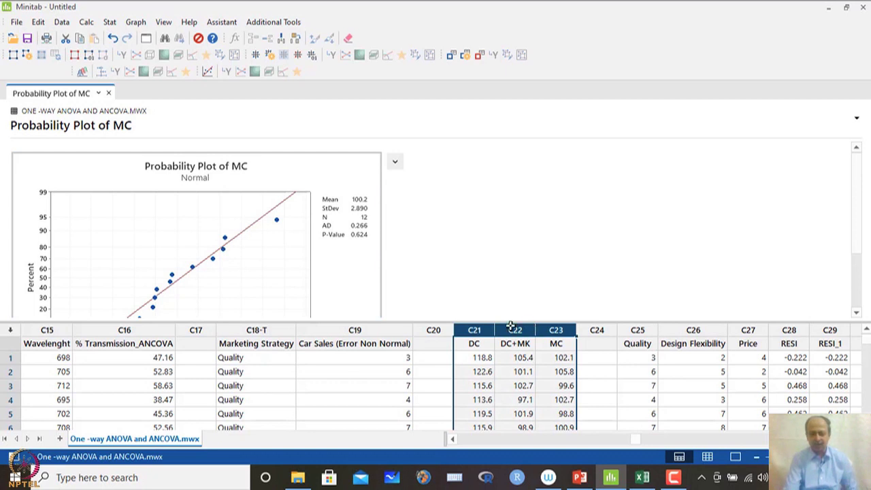
left_click(110, 23)
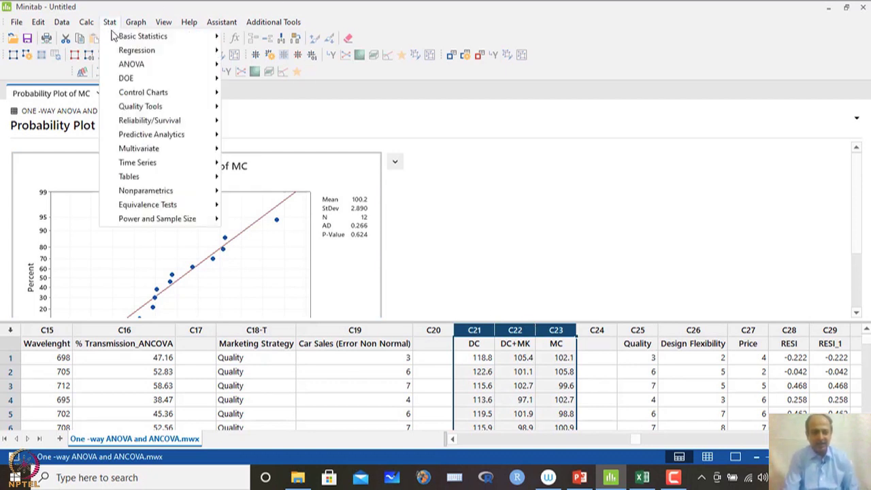
mouse_move(129, 64)
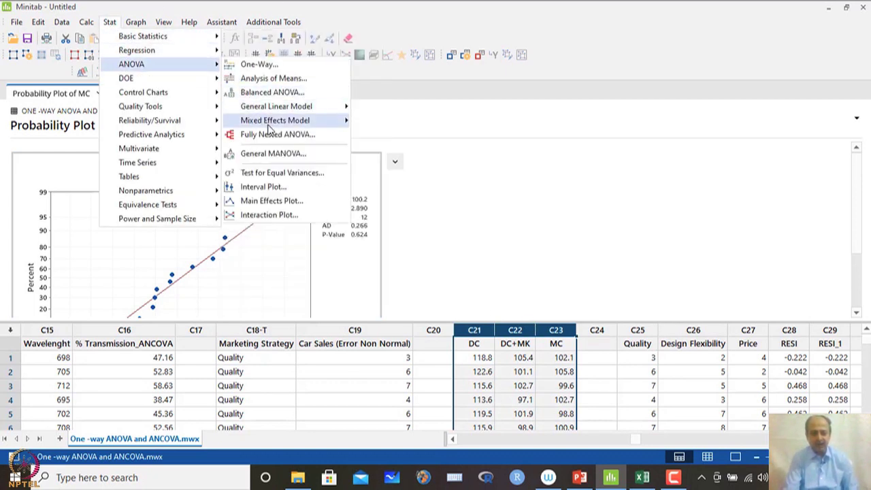
left_click(275, 173)
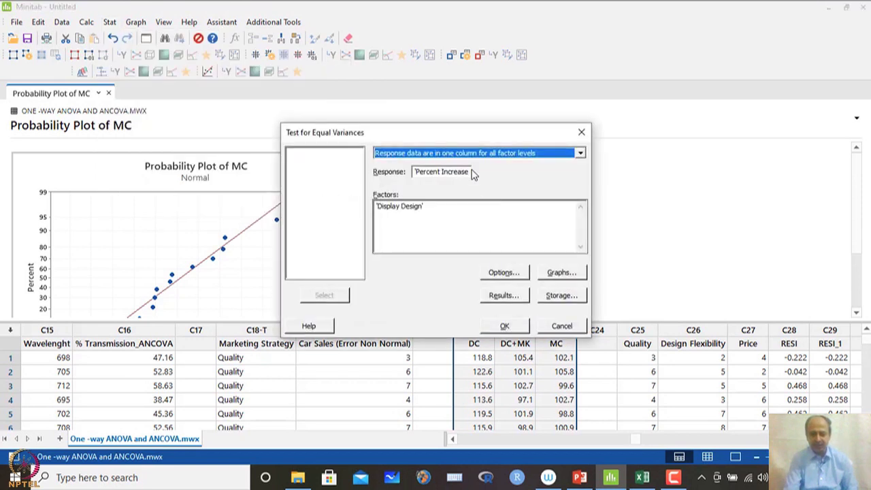
left_click(478, 153)
left_click(474, 173)
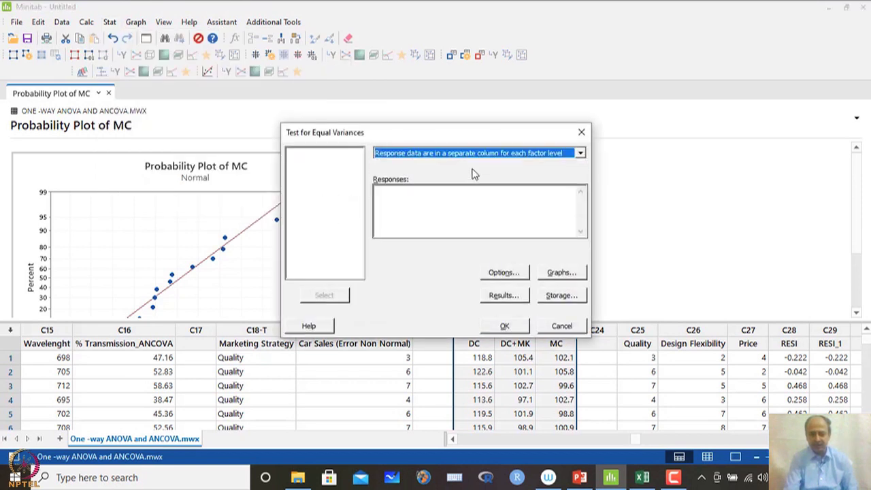
left_click(442, 194)
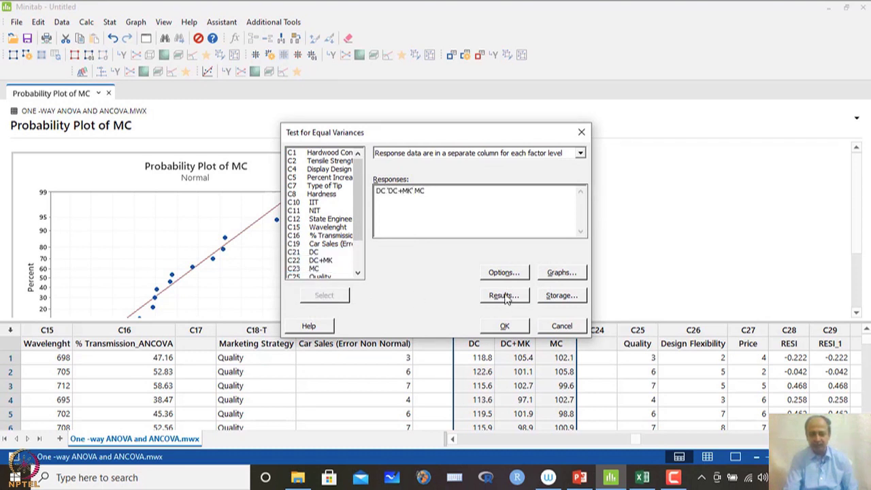
left_click(501, 273)
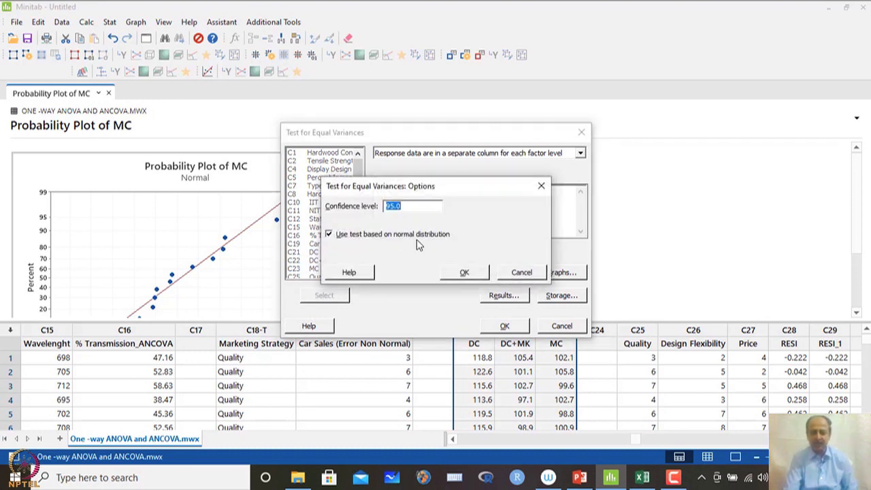
left_click(463, 273)
left_click(504, 325)
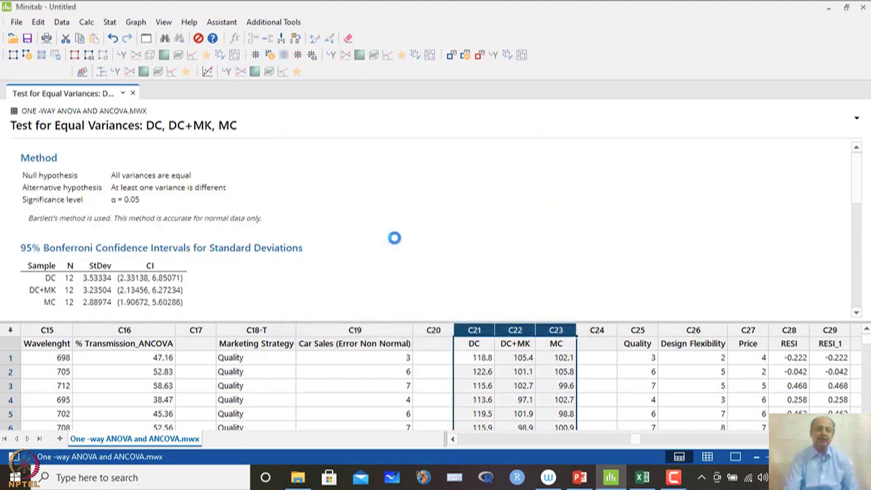
Copy the Bartlett Tests table from the equal variances output as a picture
scroll(323, 220, "down", 5)
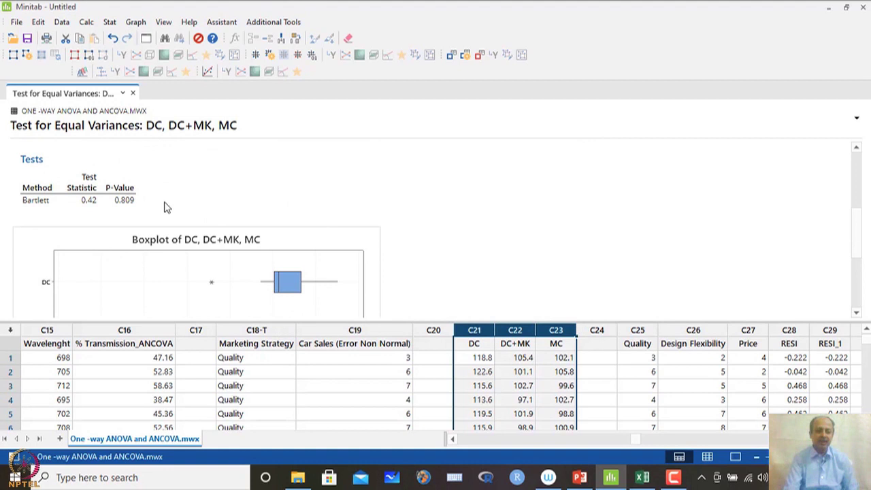
left_click(122, 196)
left_click(156, 156)
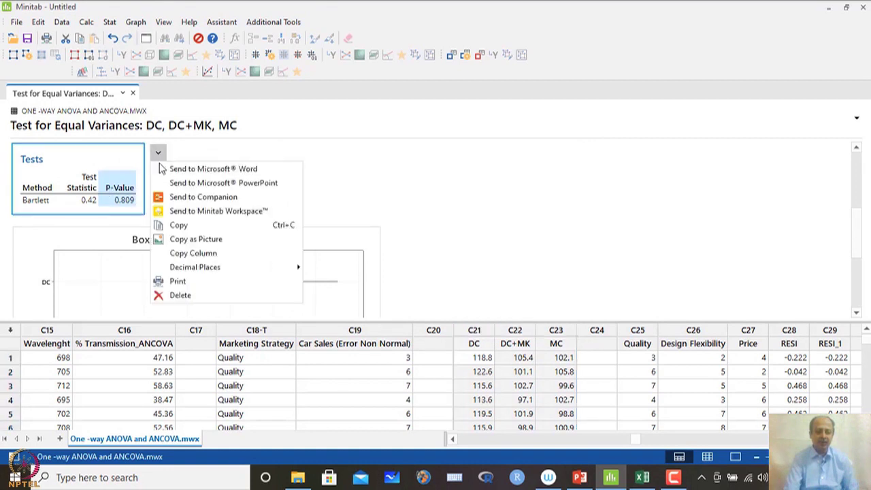
left_click(193, 240)
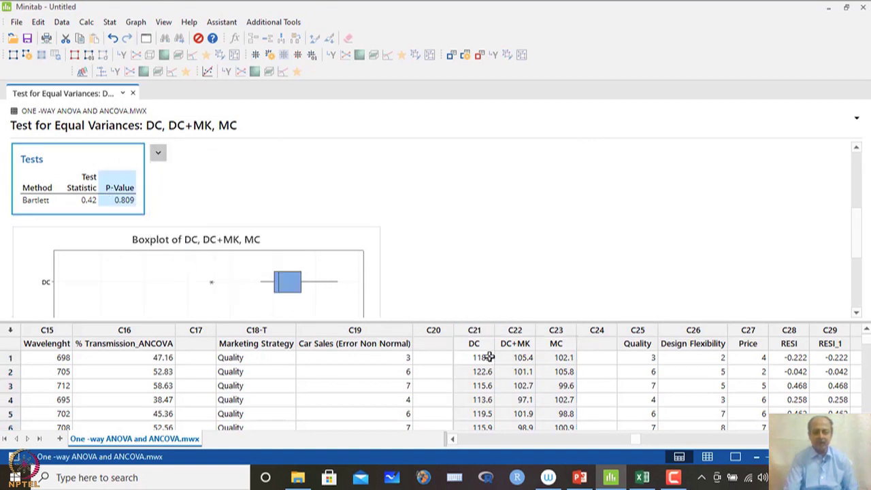
Switch to Excel and delete the Games-Howell grouping and Welch's Test pictures from Sheet1
left_click(642, 477)
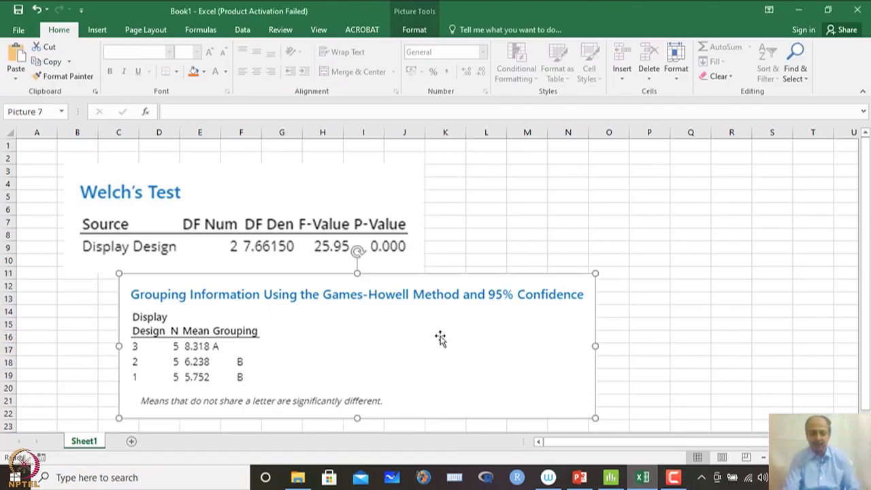
key("Delete")
left_click(310, 228)
key("Delete")
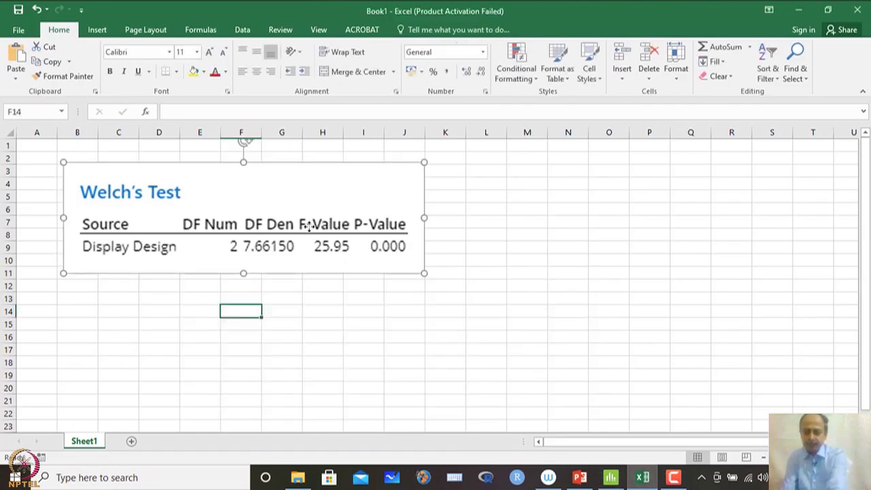
Paste the Bartlett test picture into the sheet, enlarge it and place it over columns D to K from row 3
key("ctrl+v")
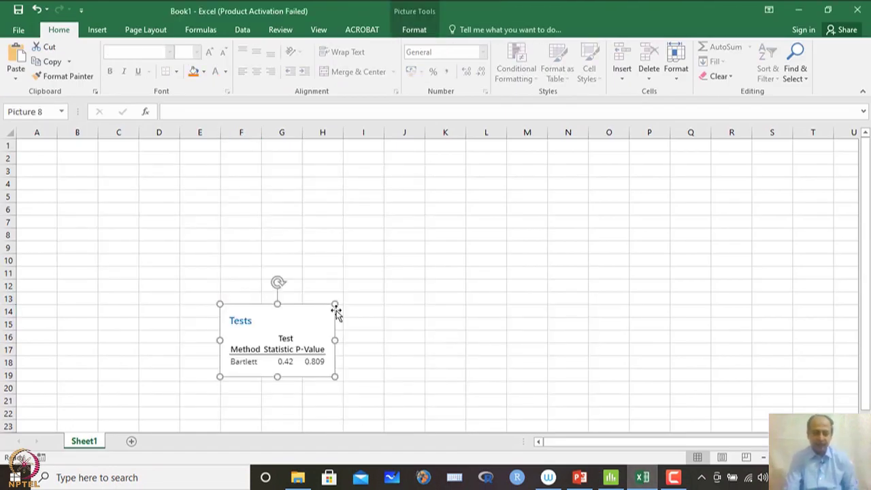
left_click_drag(336, 304, 522, 220)
left_click_drag(462, 311, 386, 296)
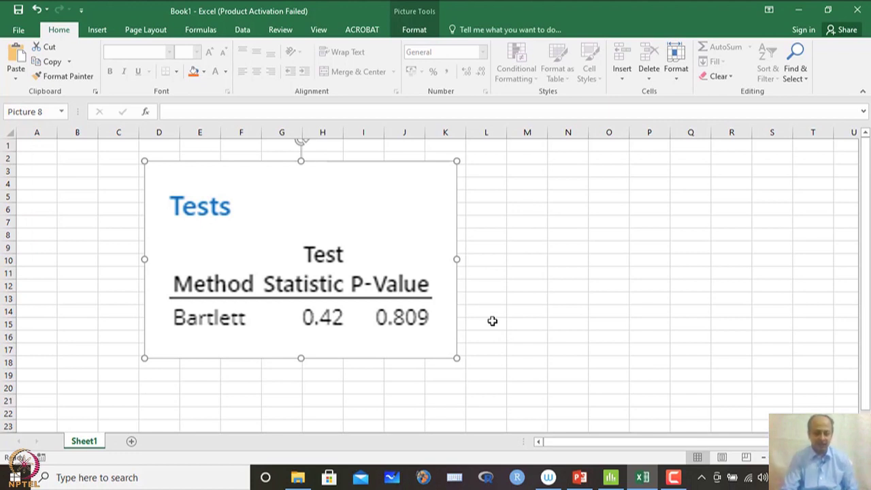
Glance at the chocolate experiment slide in PowerPoint, then in Minitab start a one-way ANOVA and clear its existing response and factor
left_click(586, 481)
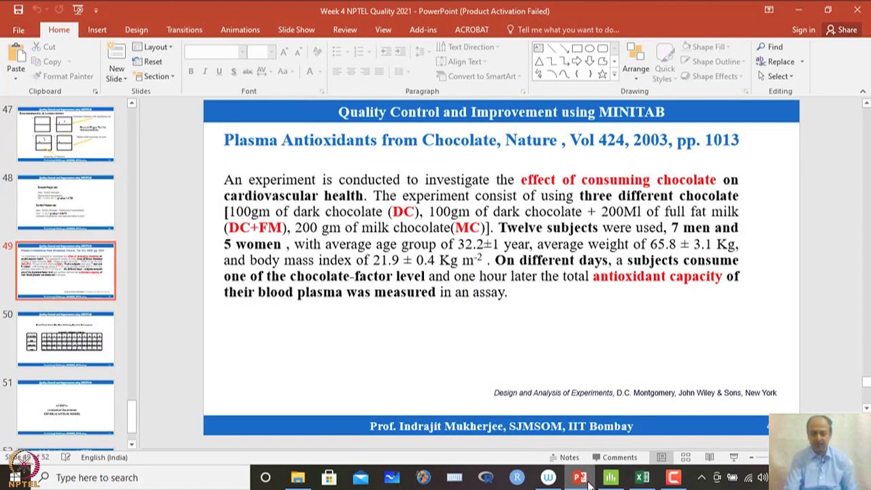
left_click(613, 481)
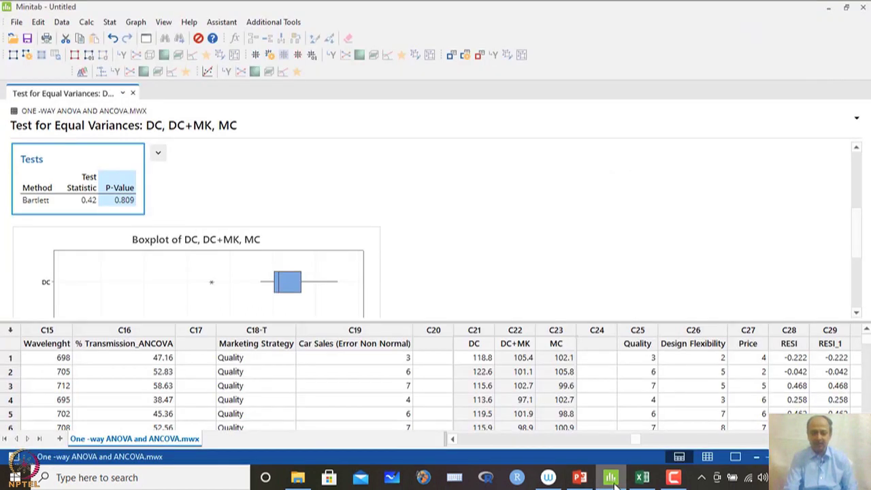
left_click(109, 24)
mouse_move(133, 68)
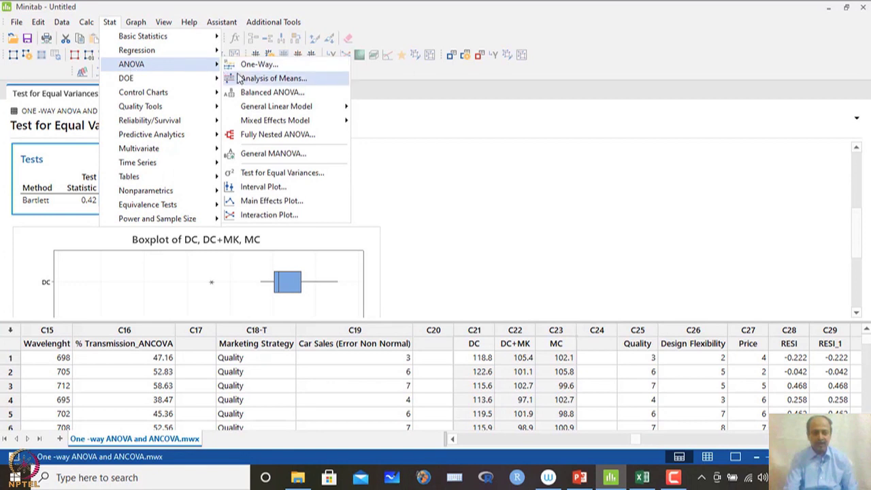
left_click(256, 64)
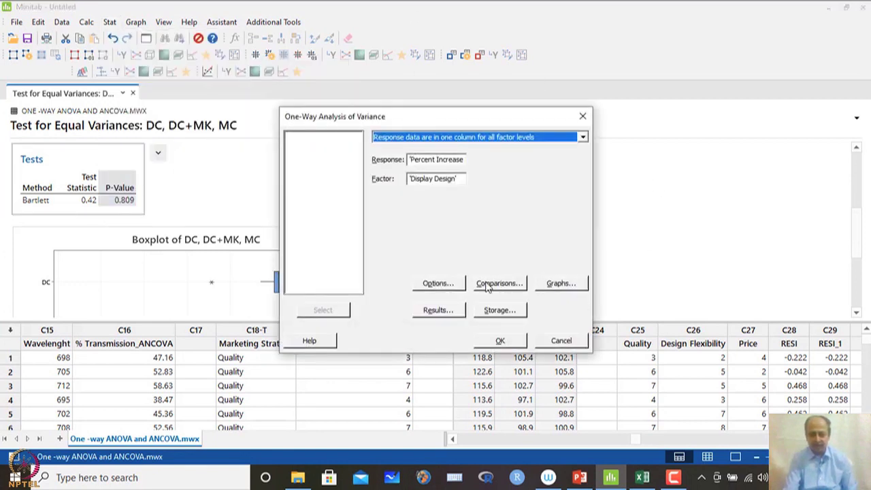
left_click(449, 160)
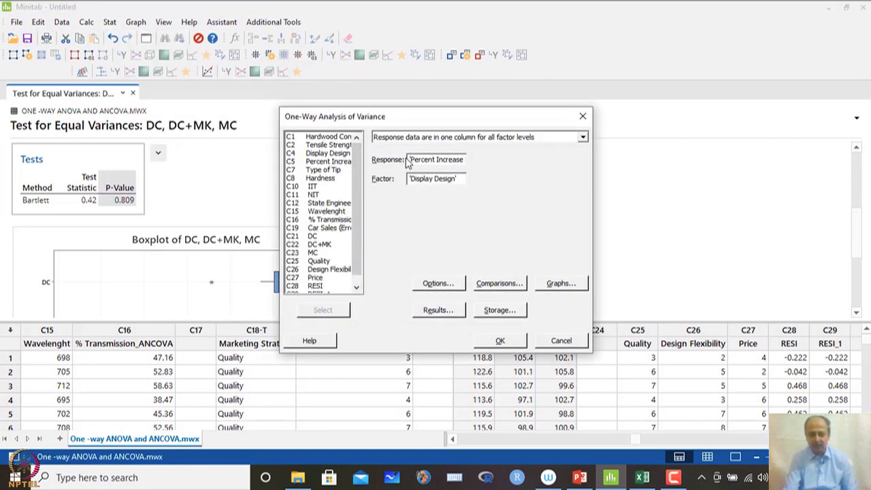
left_click_drag(408, 158, 404, 178)
key("BackSpace")
key("BackSpace")
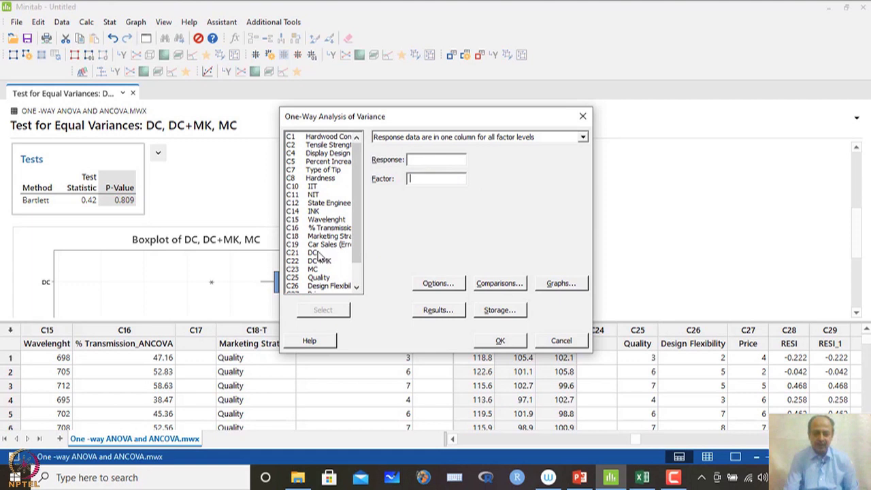
Set the one-way ANOVA to use a separate column for each factor level, with DC, DC+MK and MC as responses
left_click(448, 139)
left_click(446, 154)
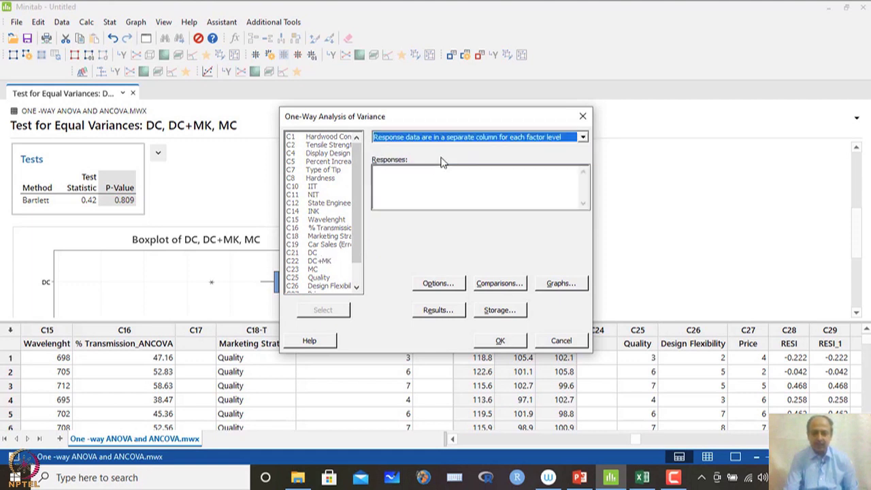
double_click(312, 236)
double_click(319, 244)
double_click(312, 252)
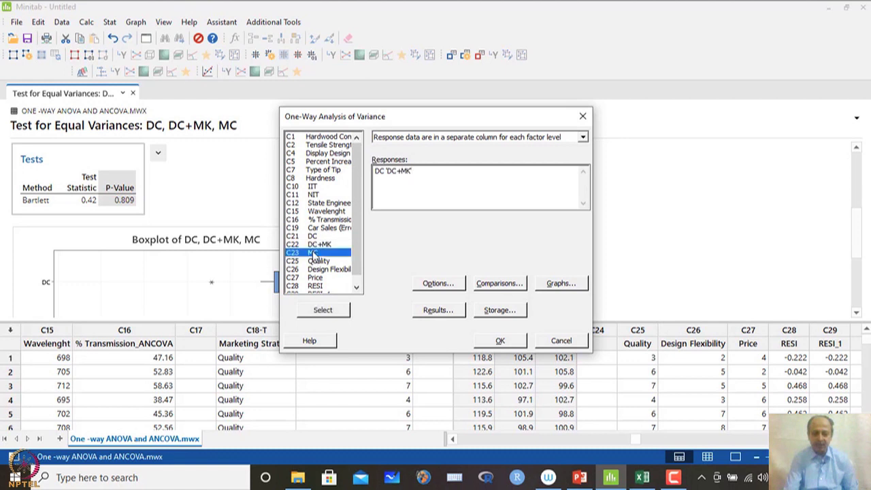
Keep equal variances assumed with a two-sided 95% confidence level, and use Tukey comparisons at an error rate of 5
left_click(446, 287)
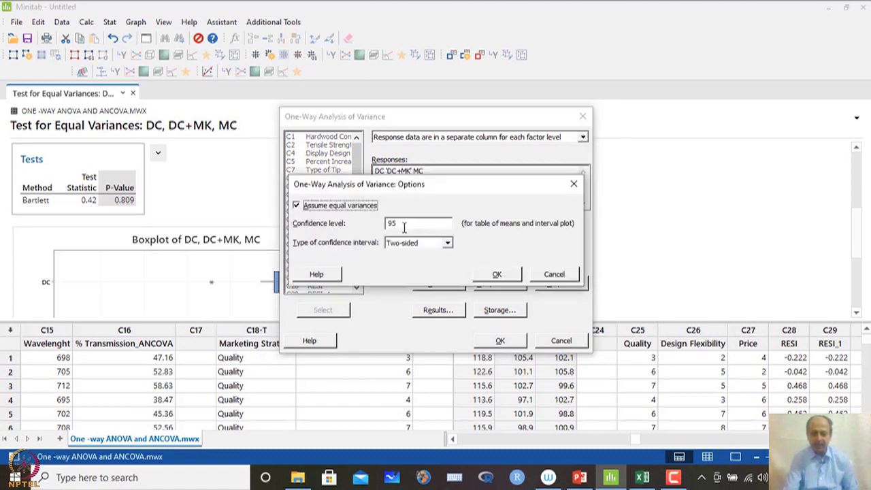
left_click(493, 275)
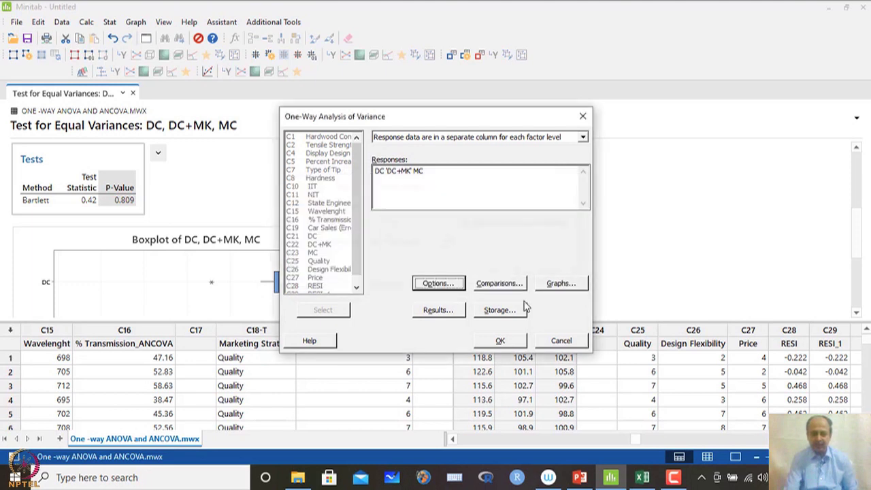
left_click(512, 288)
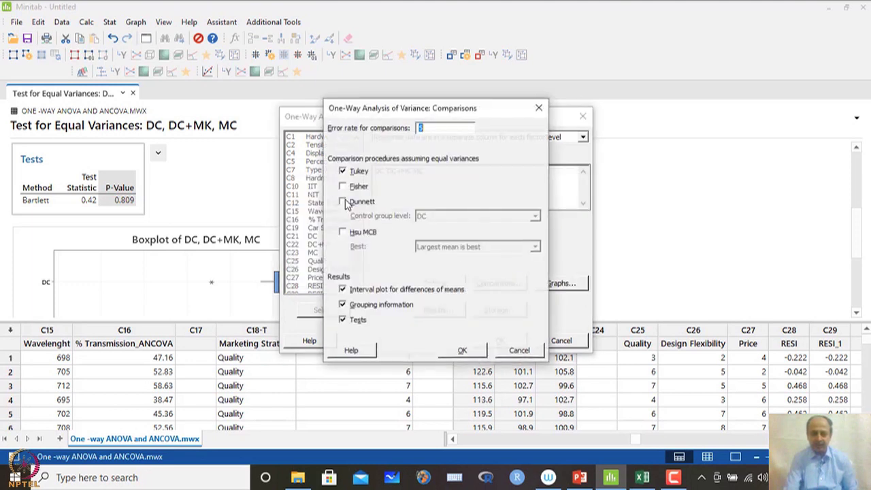
left_click(464, 352)
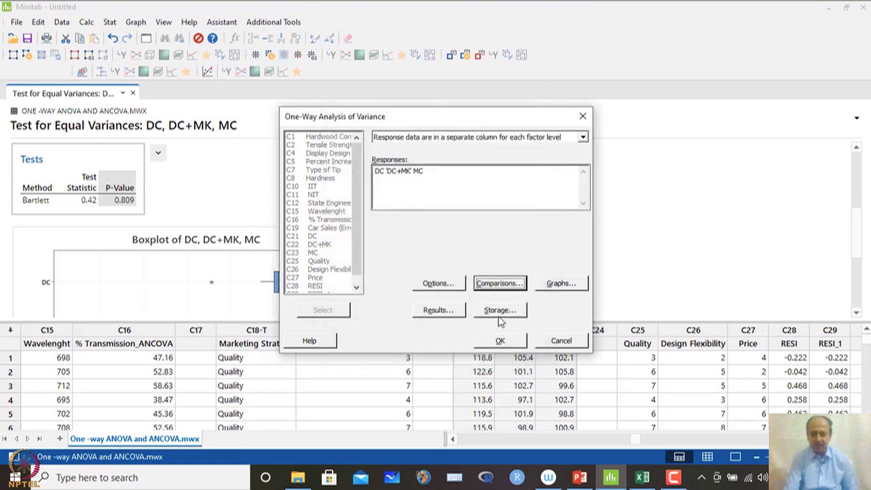
Run the one-way ANOVA with residuals stored and the interval, normal probability and residuals-versus-fit plots included
left_click(548, 287)
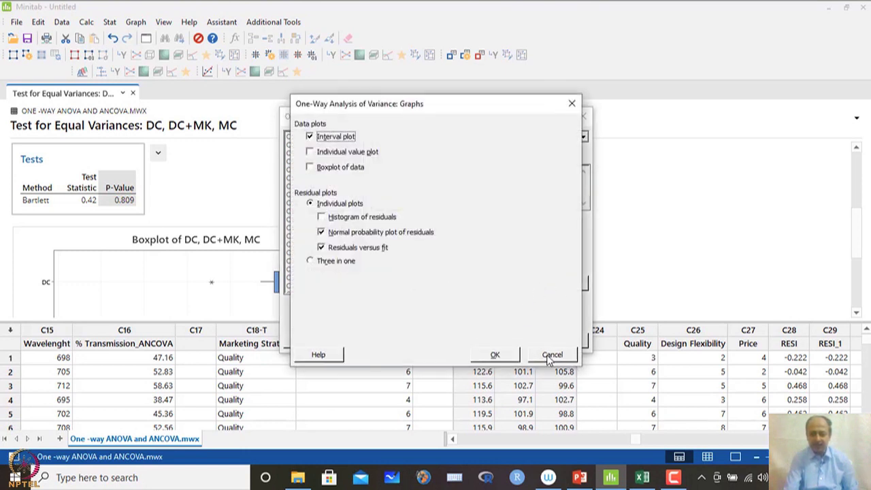
left_click(550, 356)
left_click(496, 317)
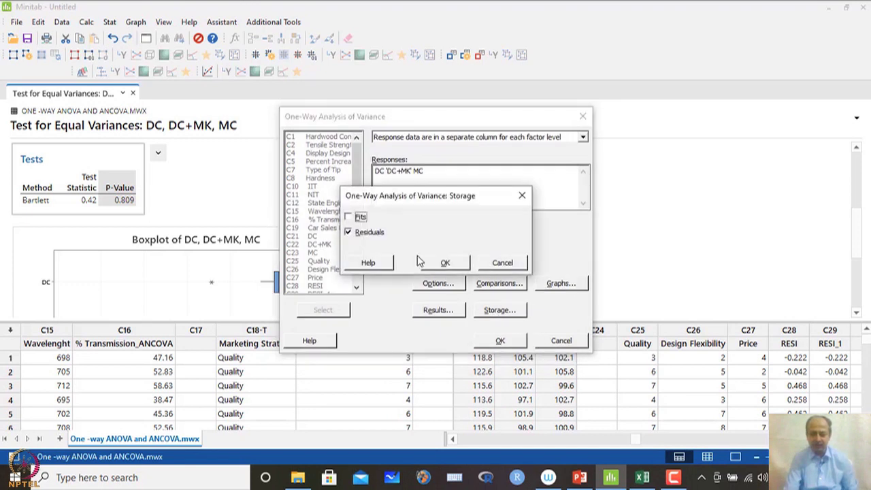
left_click(445, 263)
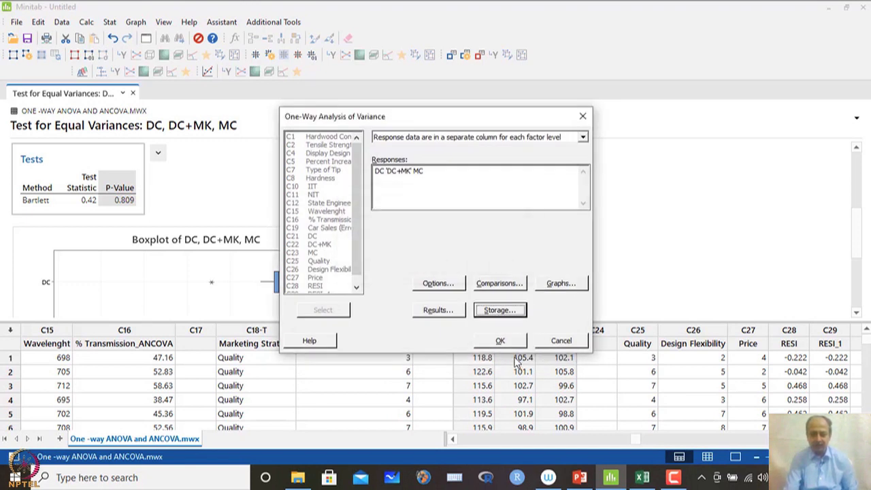
left_click(550, 284)
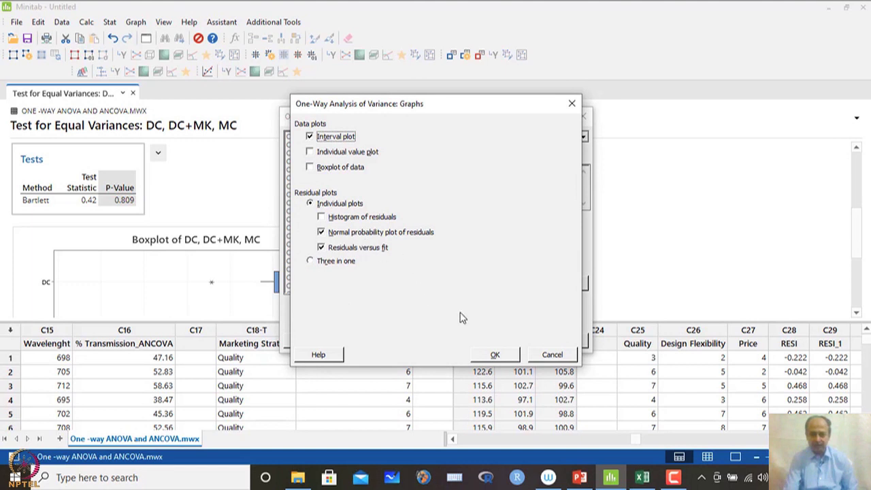
left_click(495, 356)
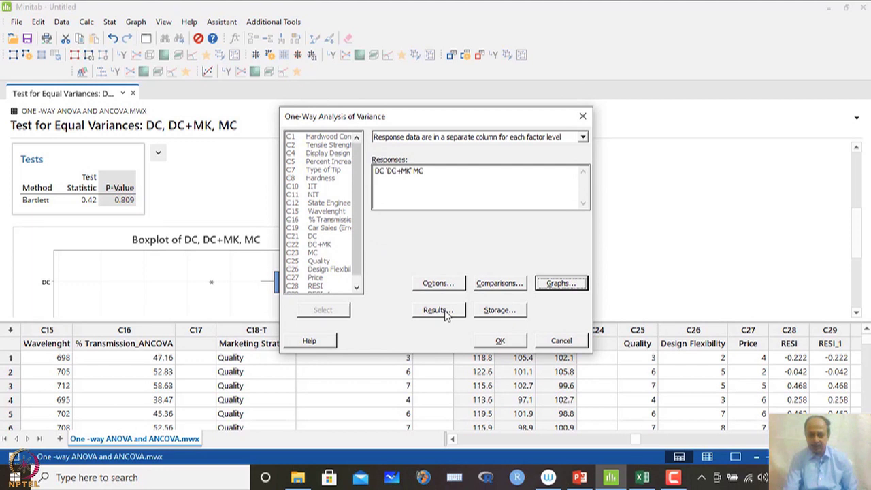
left_click(501, 343)
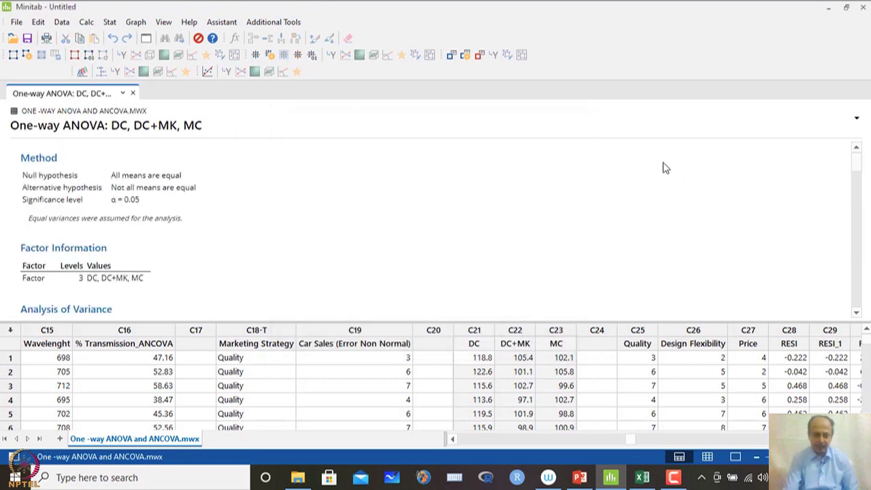
Examine the F and P values in the Analysis of Variance table and the Tukey grouping of DC, DC+MK and MC
scroll(163, 192, "down", 3)
scroll(169, 194, "down", 3)
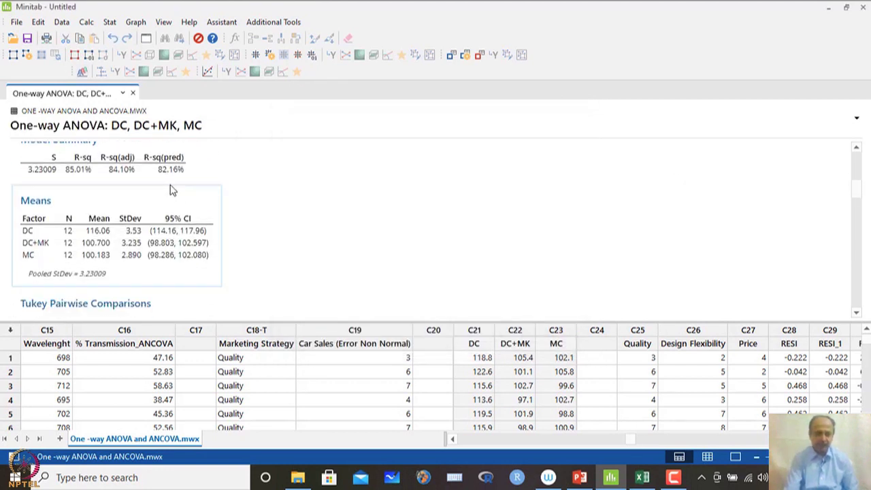
scroll(172, 191, "up", 1)
scroll(173, 190, "up", 1)
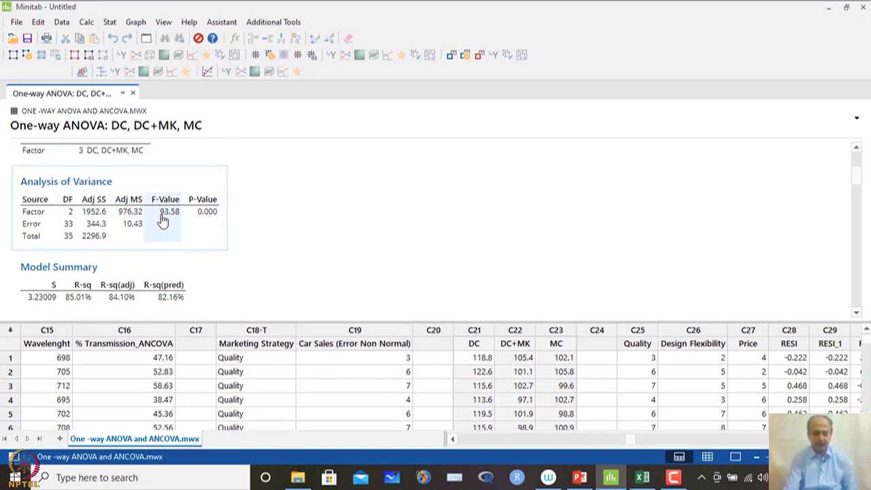
left_click(207, 215)
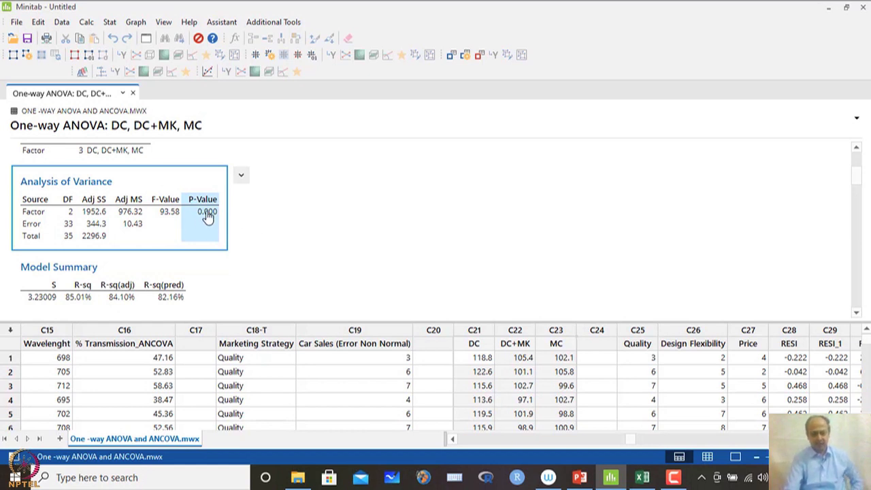
scroll(247, 249, "down", 6)
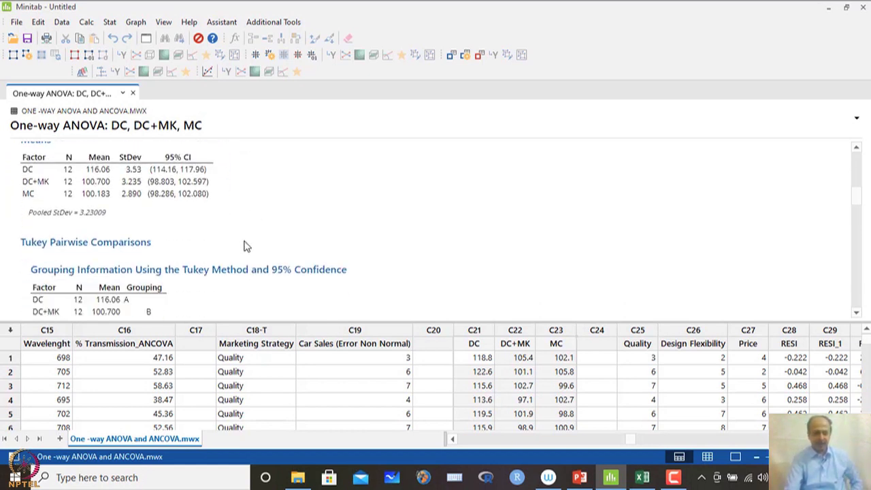
scroll(157, 239, "down", 4)
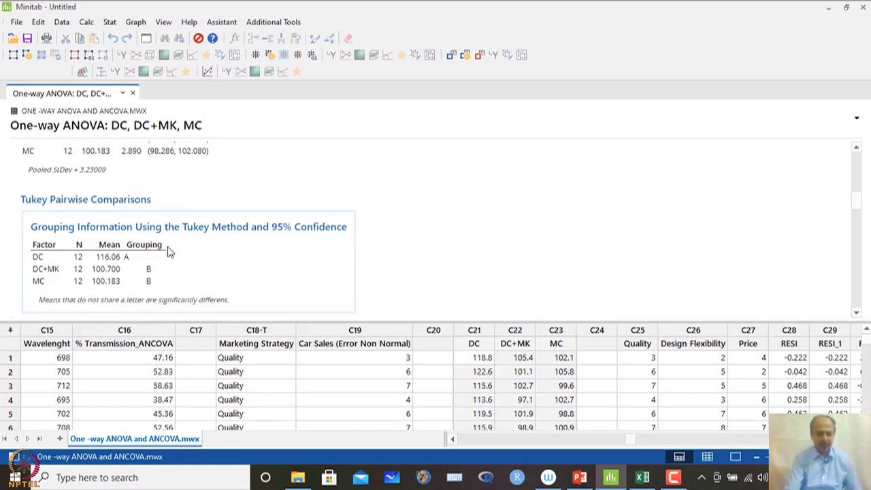
left_click(197, 188)
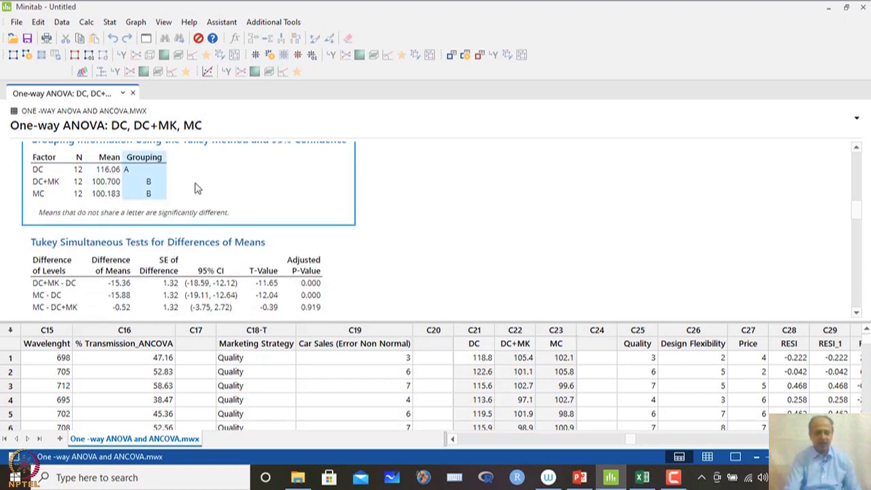
scroll(249, 206, "up", 2)
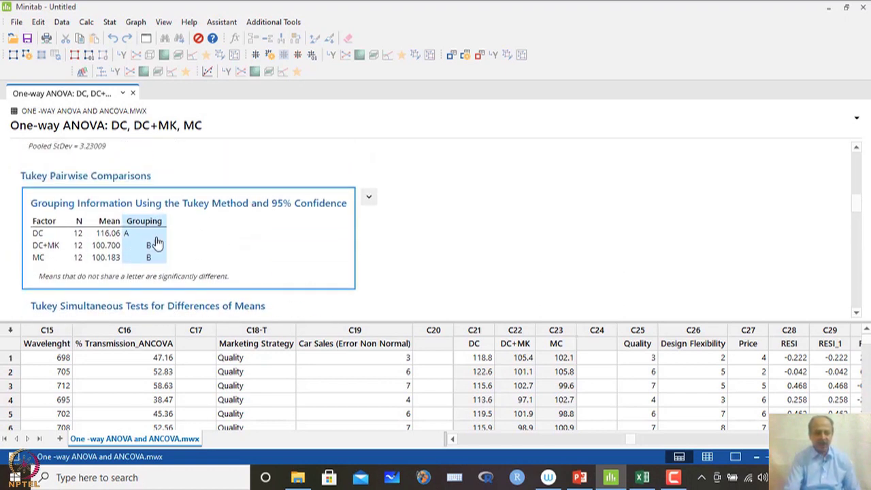
left_click(580, 479)
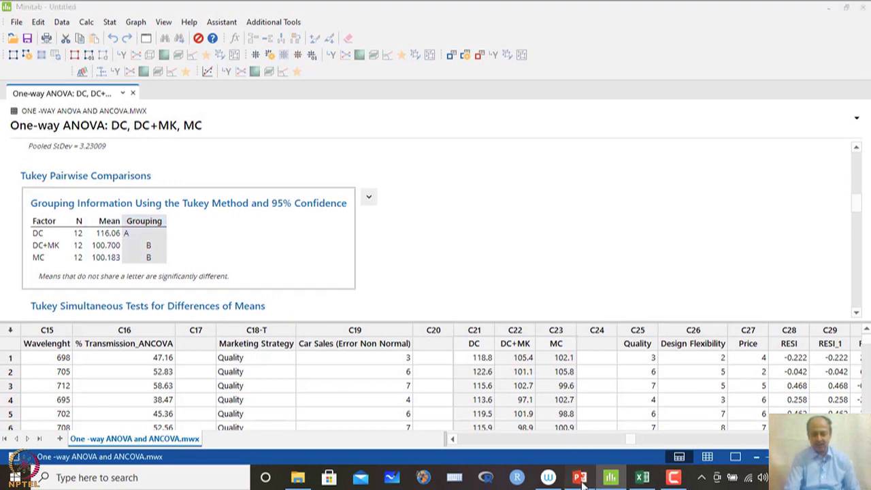
left_click(580, 479)
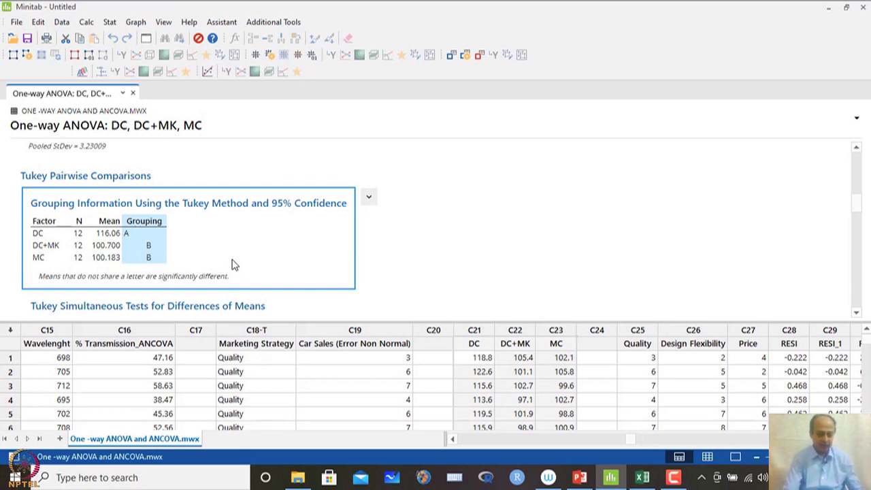
Review the Tukey tests for differences of means, the interval plot and the normal probability plot of the residuals
scroll(267, 237, "down", 3)
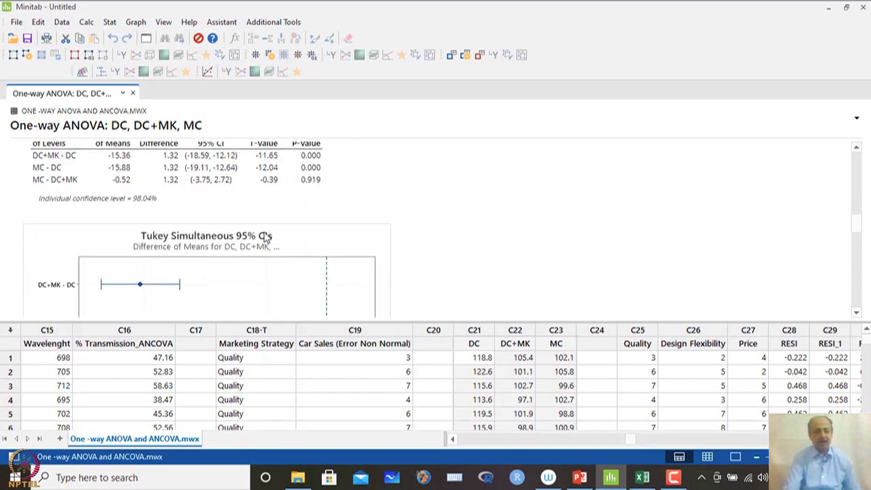
scroll(286, 226, "down", 10)
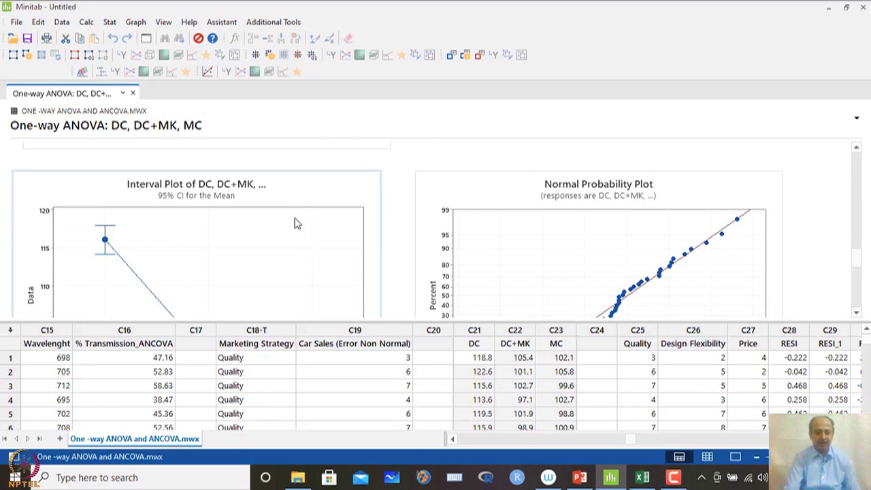
scroll(488, 229, "up", 3)
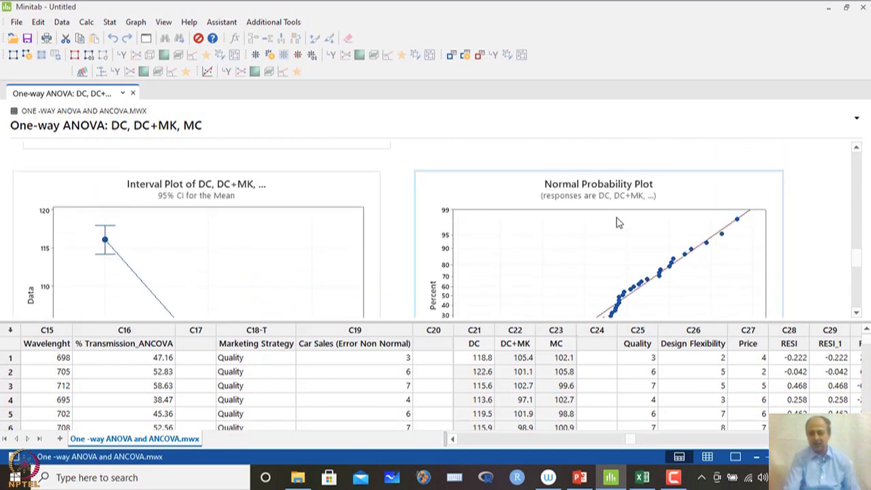
scroll(573, 226, "down", 3)
scroll(599, 263, "down", 2)
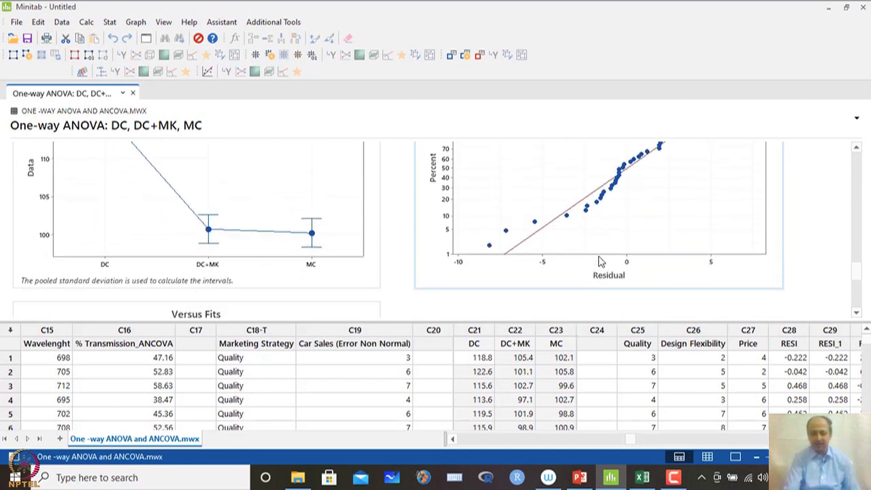
Examine the stored residual columns RESI_2, RESI_3 and RESI_4 (C30 to C32) down to their last rows
scroll(533, 410, "right", 5)
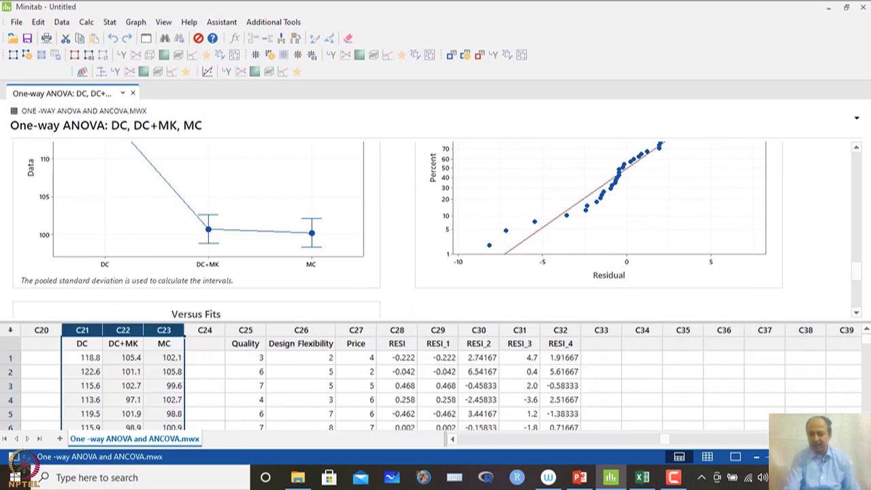
left_click(319, 330)
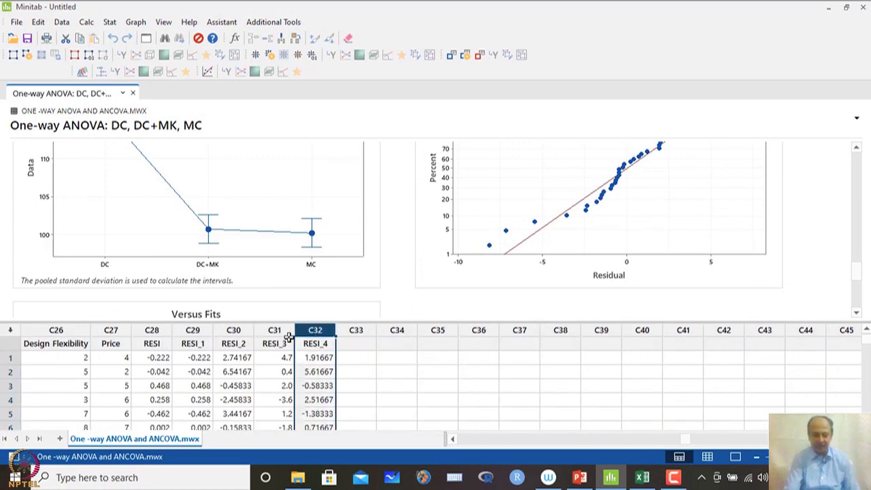
left_click(233, 329, "shift")
scroll(383, 355, "down", 2)
scroll(375, 352, "up", 2)
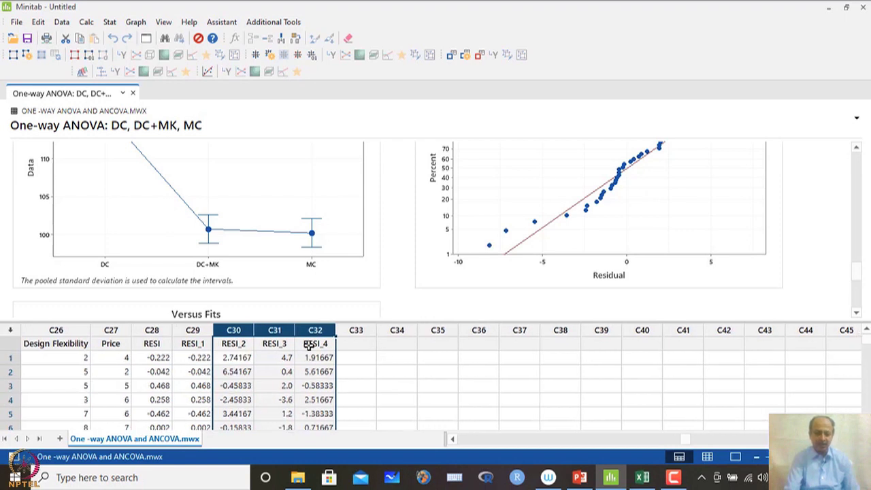
left_click(240, 346)
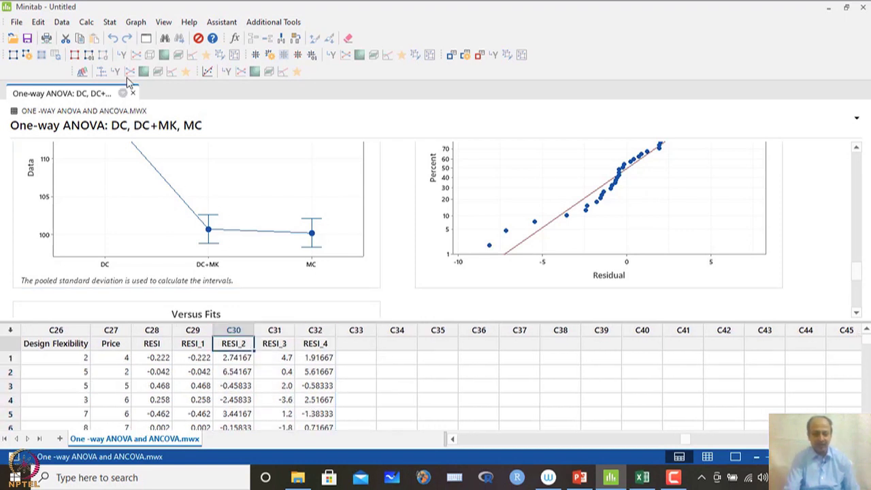
scroll(308, 362, "down", 2)
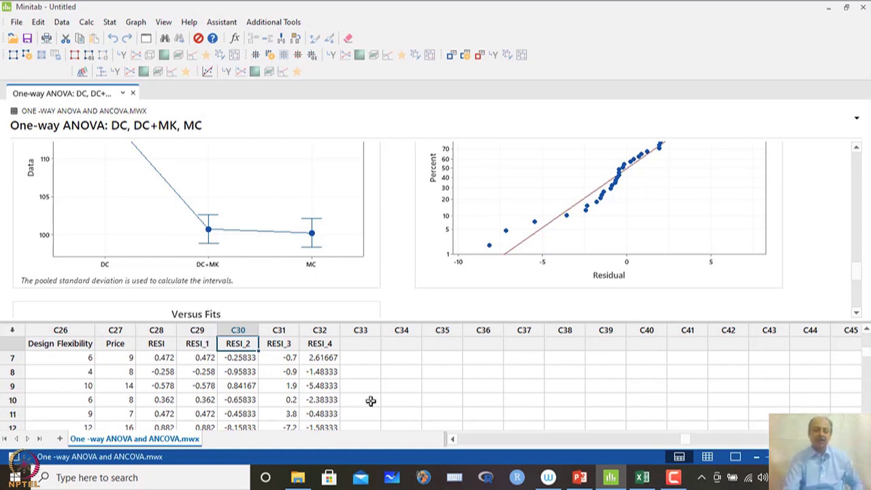
left_click_drag(245, 333, 334, 336)
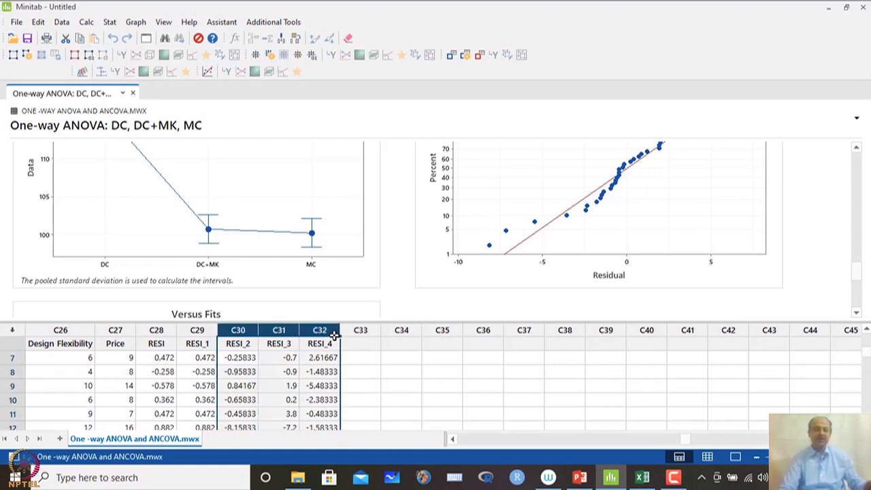
scroll(308, 347, "down", 1)
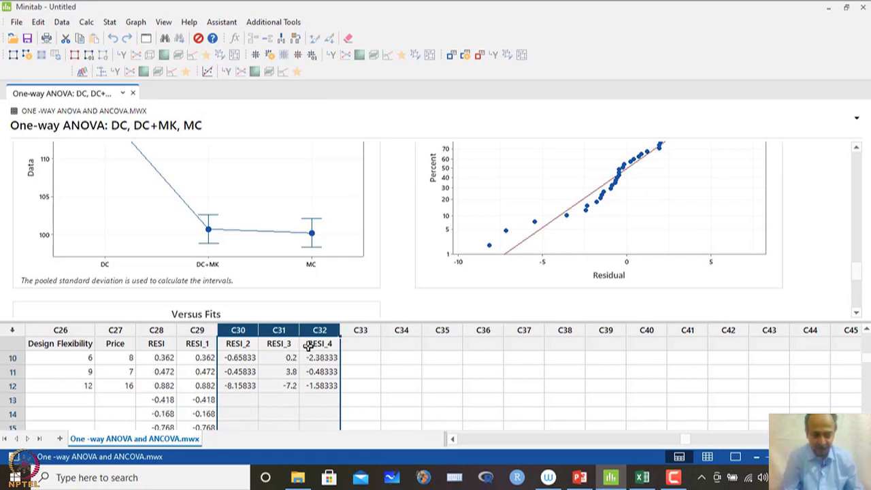
Move the RESI_3 residuals beneath the RESI_2 values, starting at row 13 of column C30
scroll(308, 347, "up", 3)
left_click(279, 358)
mouse_move(278, 367)
left_mouse_down()
mouse_move(280, 429)
mouse_move(289, 364)
left_mouse_up()
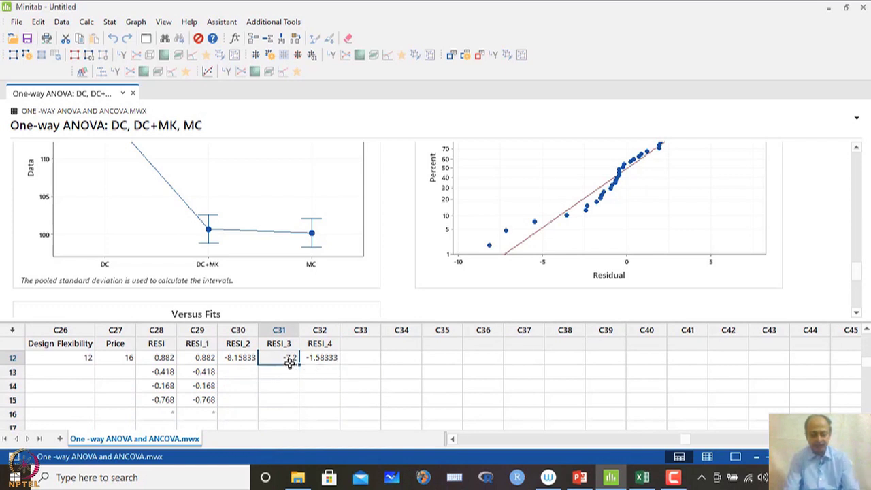
scroll(249, 397, "up", 4)
scroll(246, 393, "down", 4)
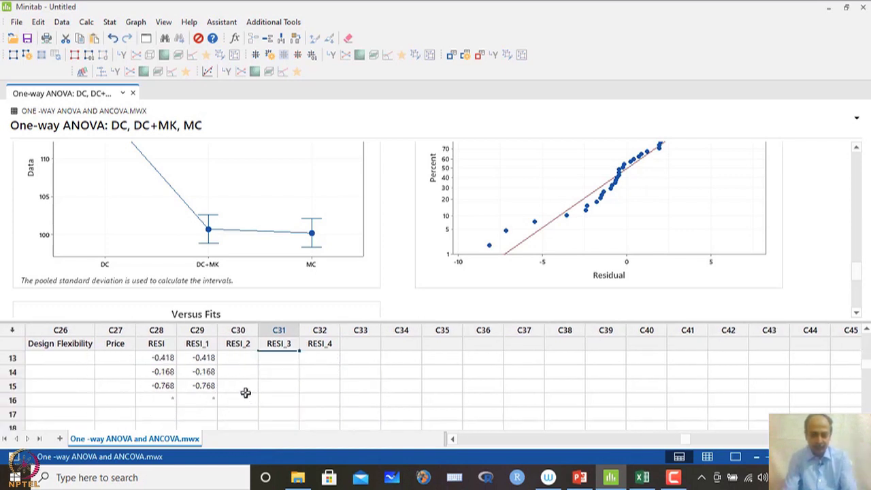
left_click(244, 358)
key("ctrl+v")
Move the RESI_4 residuals beneath the stacked values in column C30, starting at row 25
scroll(302, 383, "up", 4)
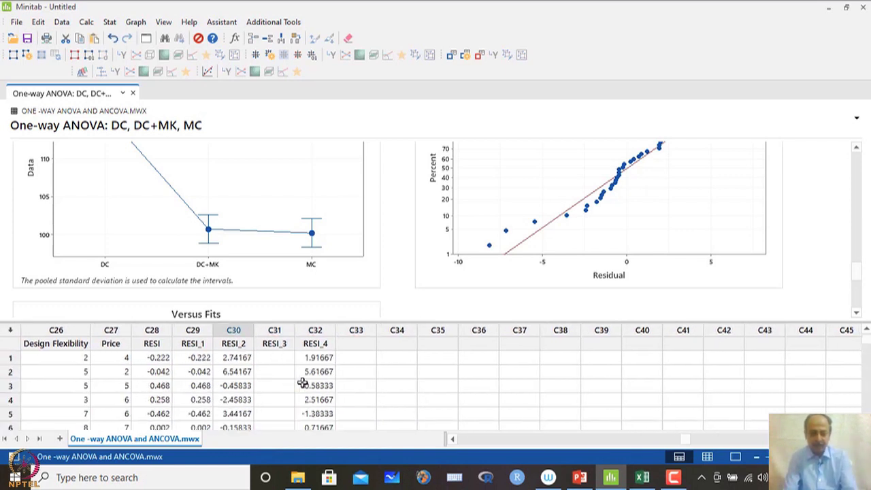
mouse_move(320, 358)
left_mouse_down()
mouse_move(321, 425)
mouse_move(318, 359)
left_mouse_up()
scroll(286, 394, "up", 4)
scroll(276, 395, "down", 1)
scroll(276, 388, "up", 1)
scroll(276, 389, "down", 8)
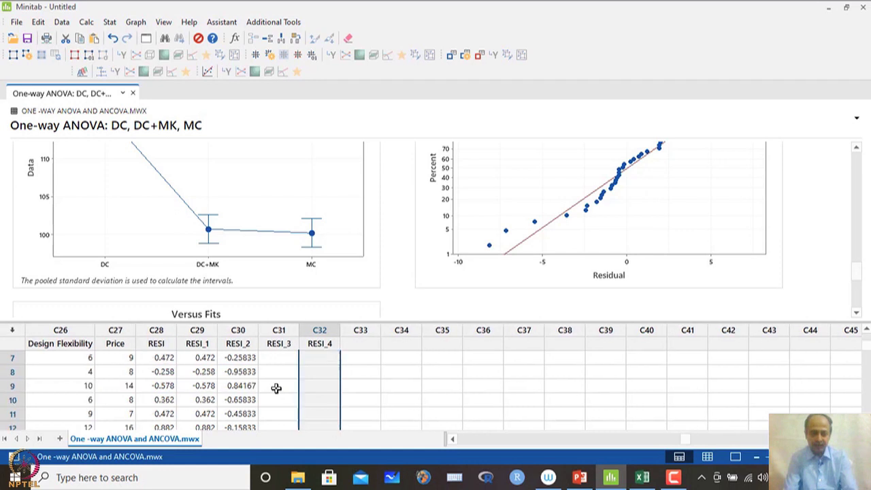
scroll(262, 392, "up", 1)
left_click(249, 398)
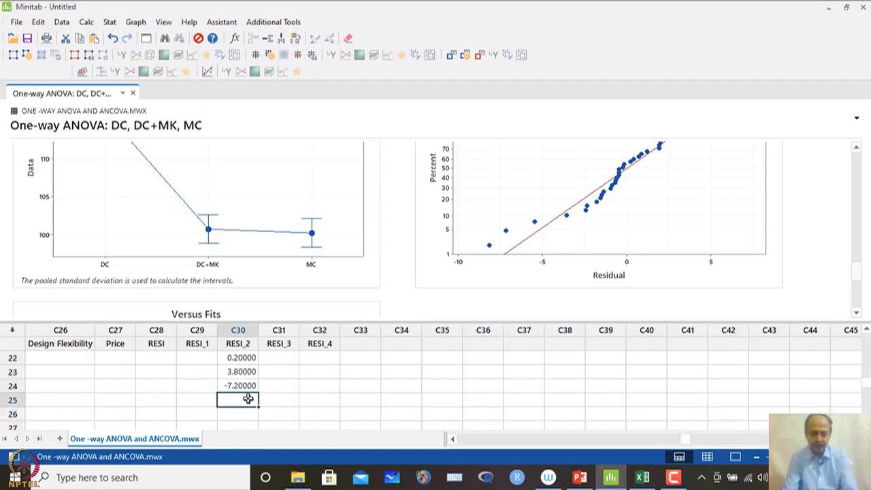
Clear the emptied columns C31 and C32 and rename column C30 as RES
left_click_drag(284, 331, 319, 331)
key("Delete")
double_click(241, 344)
left_click_drag(243, 344, 234, 345)
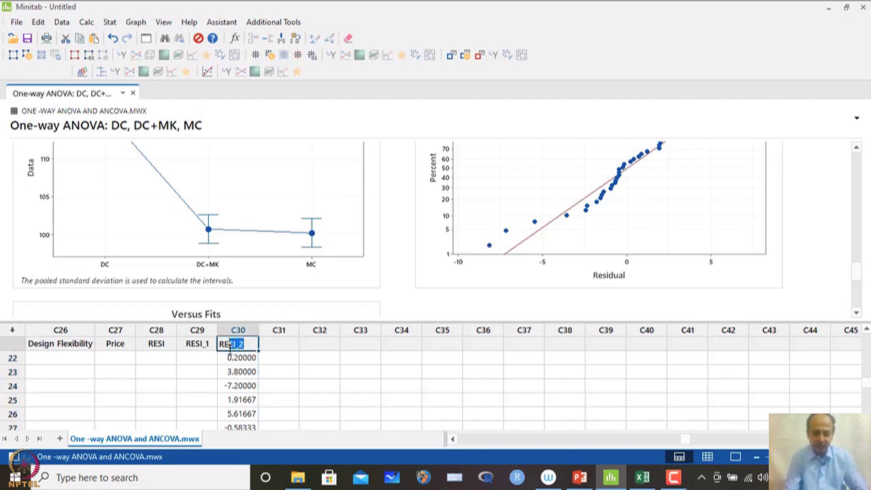
key("BackSpace")
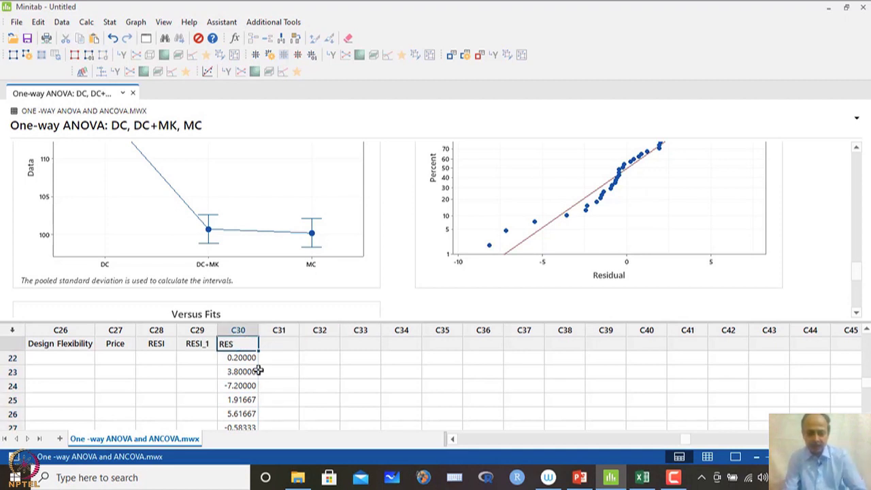
left_click(238, 371)
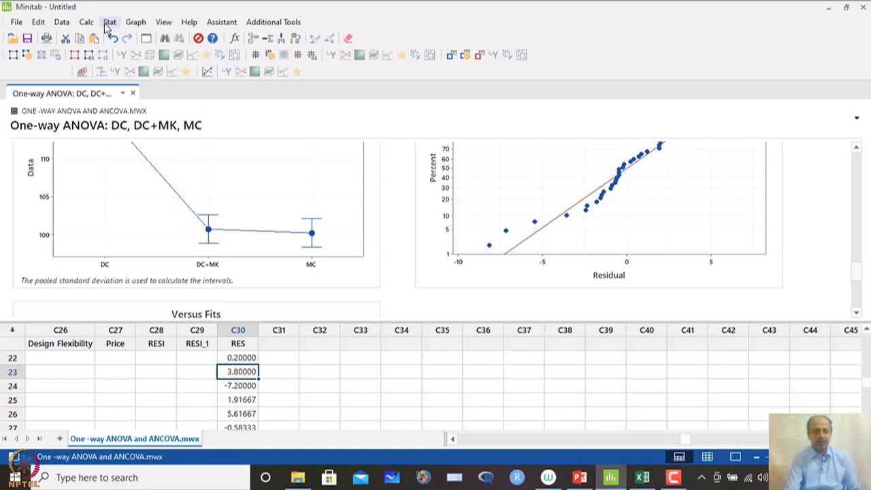
Run an Anderson-Darling normality test on RES without percentile lines and inspect its probability plot enlarged
scroll(225, 203, "up", 10)
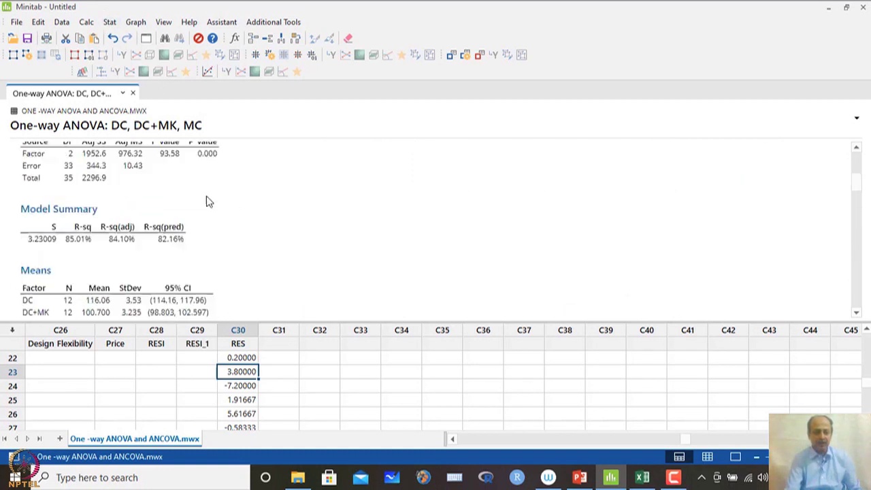
left_click(110, 22)
mouse_move(124, 38)
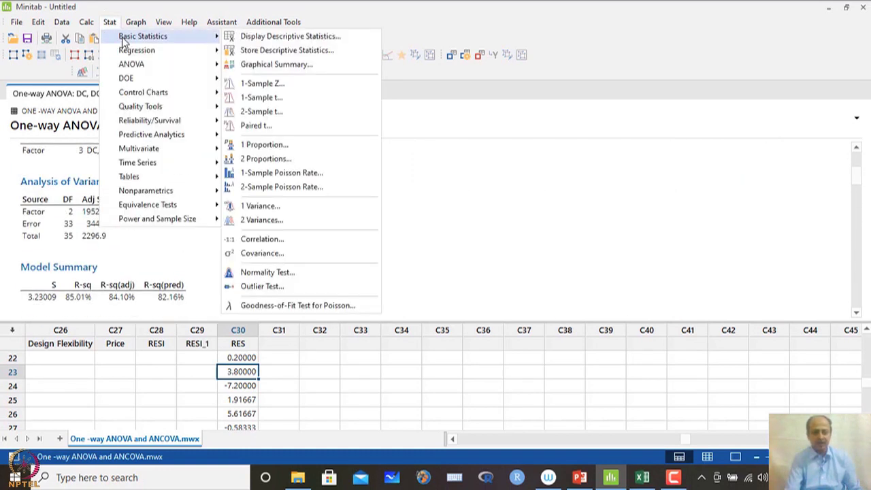
left_click(315, 271)
scroll(367, 256, "down", 2)
scroll(367, 256, "down", 1)
double_click(333, 274)
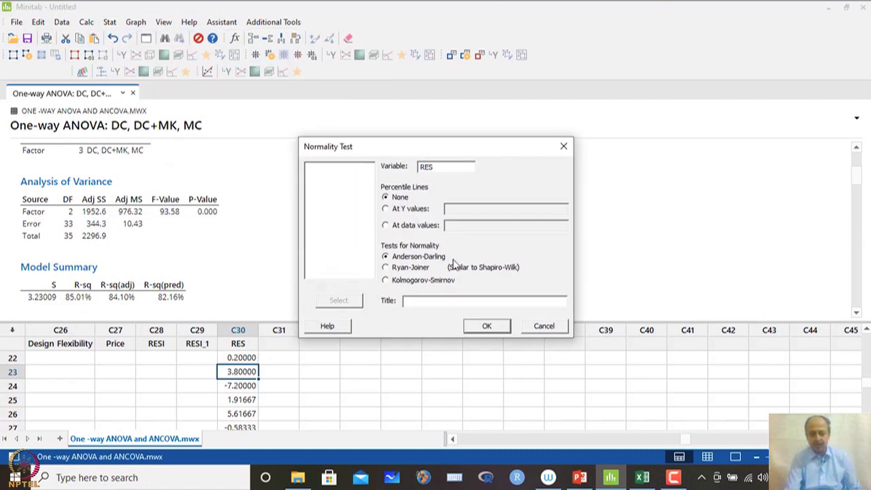
left_click(484, 327)
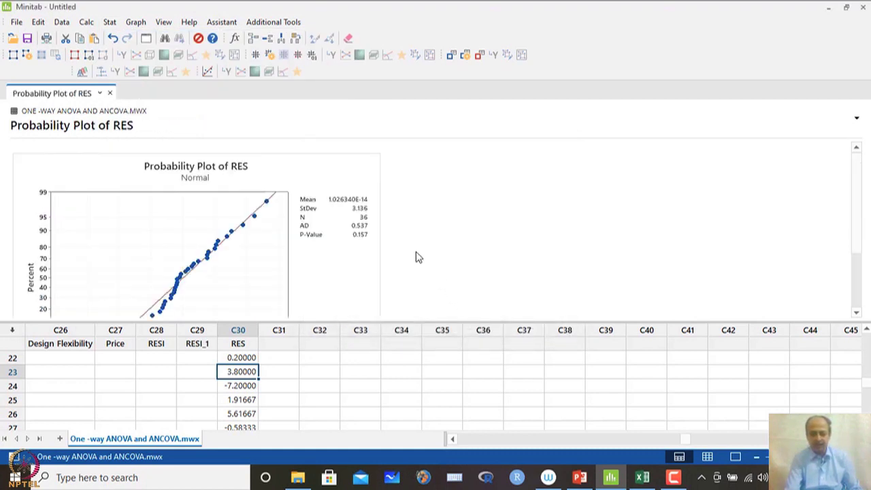
double_click(345, 246)
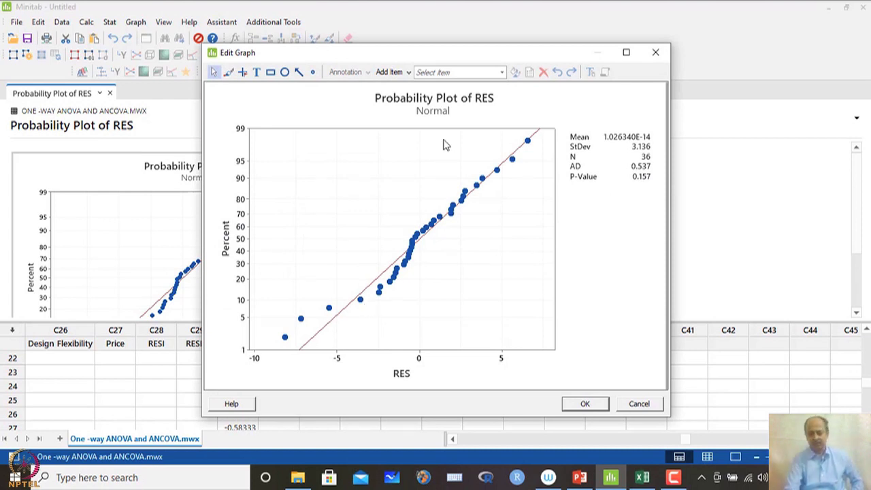
left_click(641, 404)
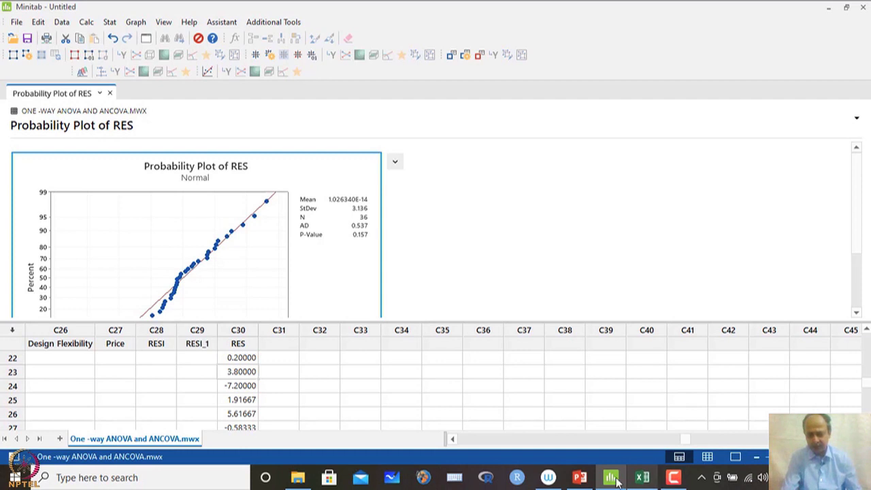
Switch to PowerPoint to look over the chocolate blood plasma data slide, and return to Minitab
left_click(574, 481)
scroll(640, 300, "down", 1)
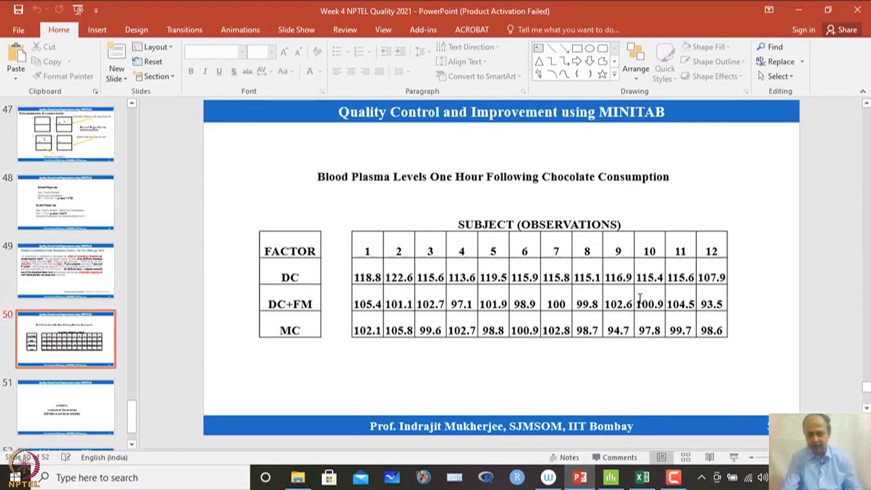
scroll(640, 298, "down", 1)
scroll(640, 298, "up", 1)
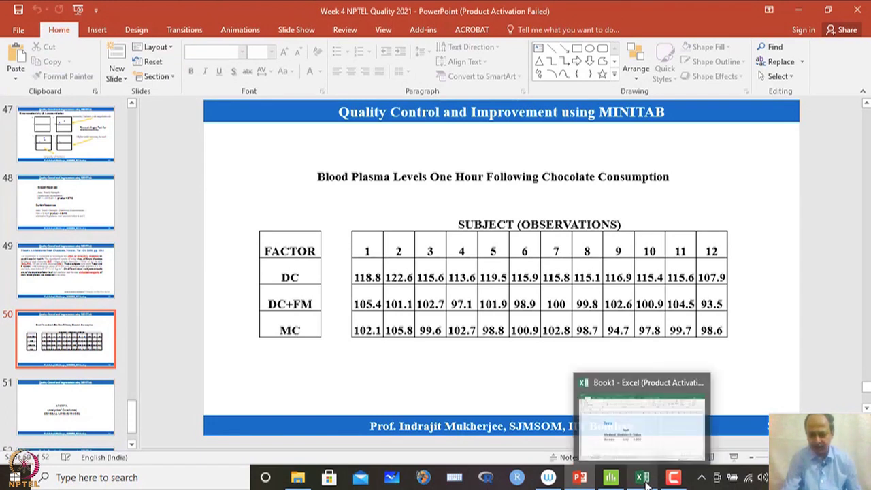
mouse_move(605, 482)
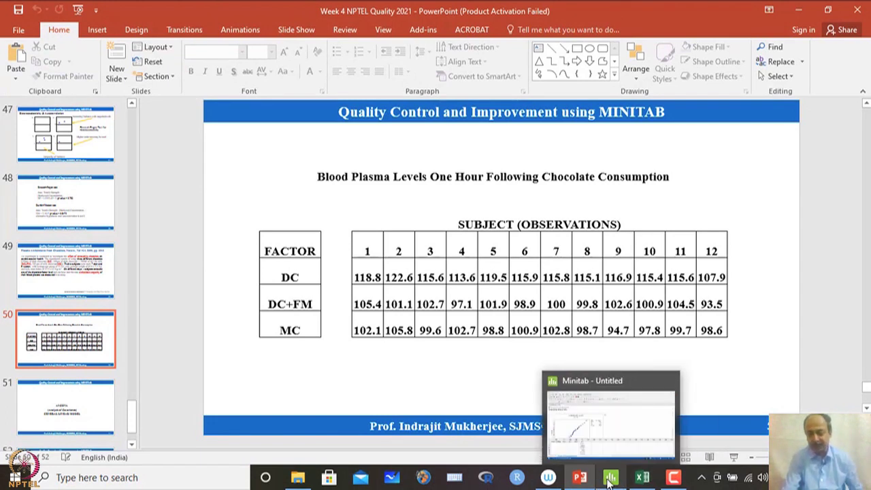
left_click(609, 479)
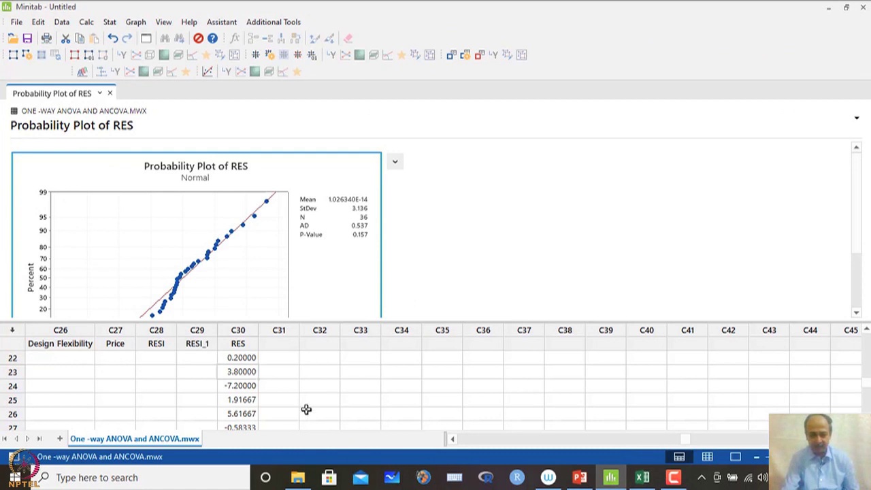
Clear the residual columns C28 to C30 from the worksheet
left_click_drag(143, 330, 225, 331)
key("Delete")
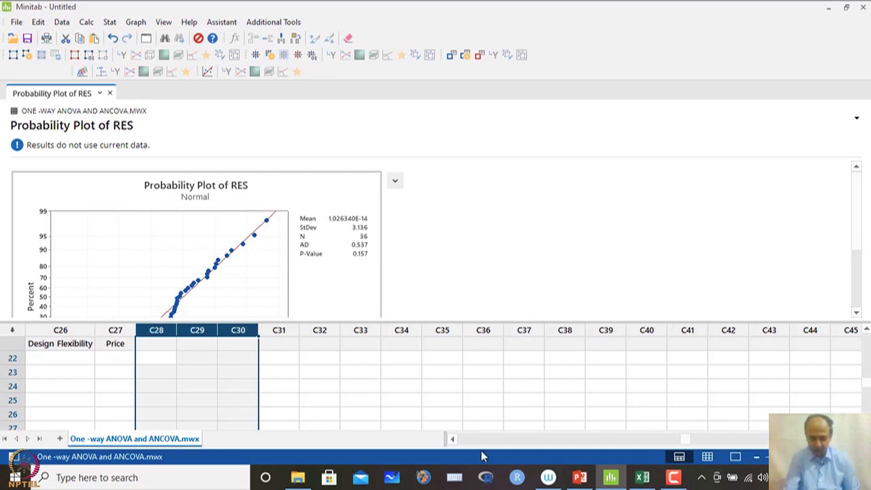
Find the Marketing Strategy (C18) and Car Sales (C19) columns in the worksheet and look at their first rows
scroll(343, 386, "up", 7)
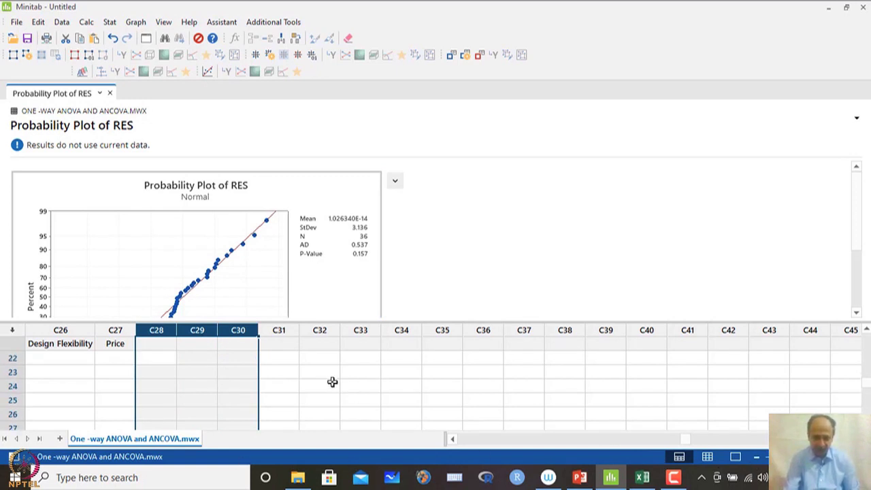
left_click(453, 439)
left_click(465, 383)
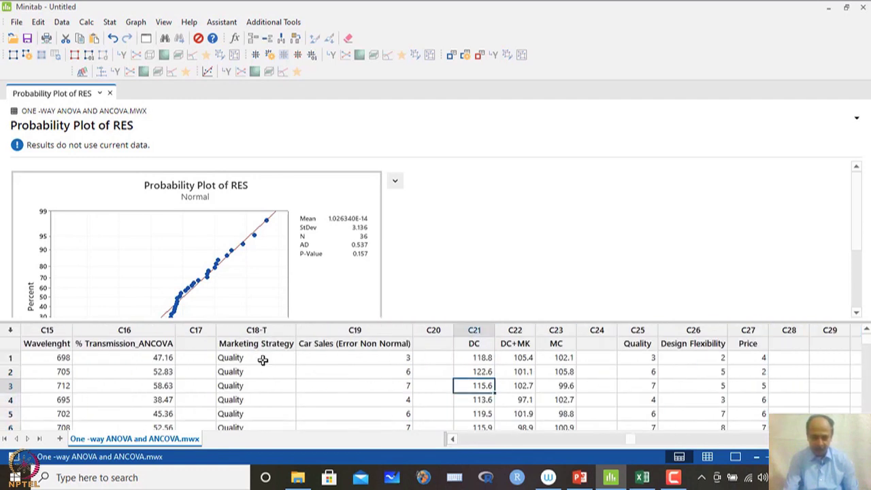
left_click(231, 346)
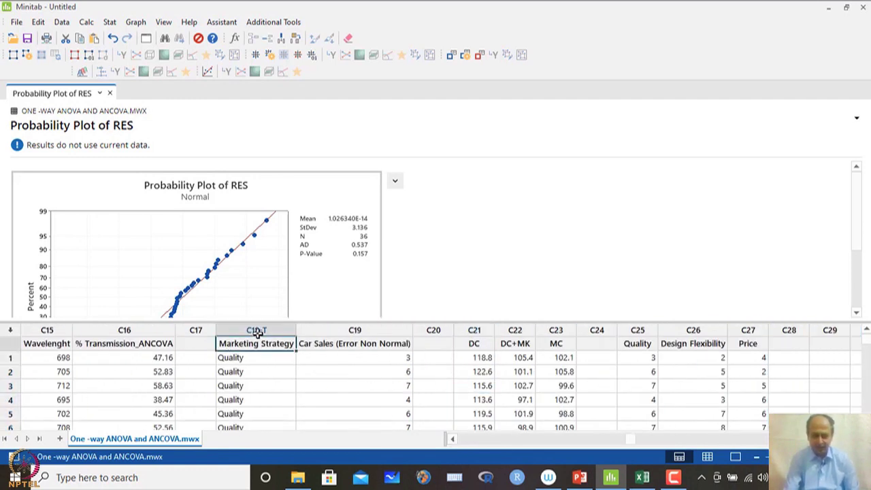
left_click(257, 331)
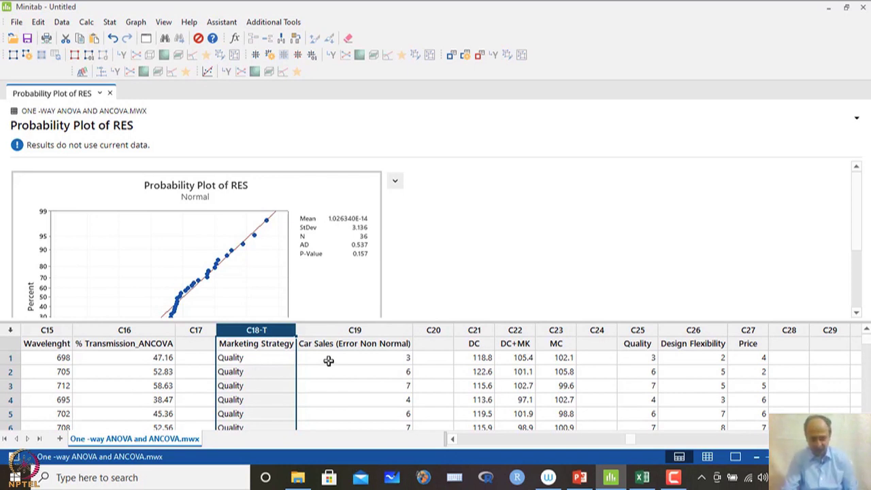
left_click(374, 355)
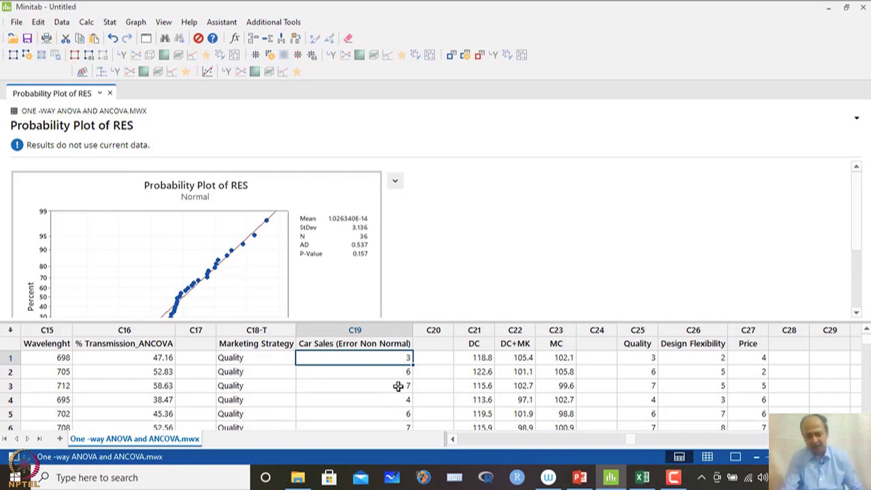
left_click(385, 330)
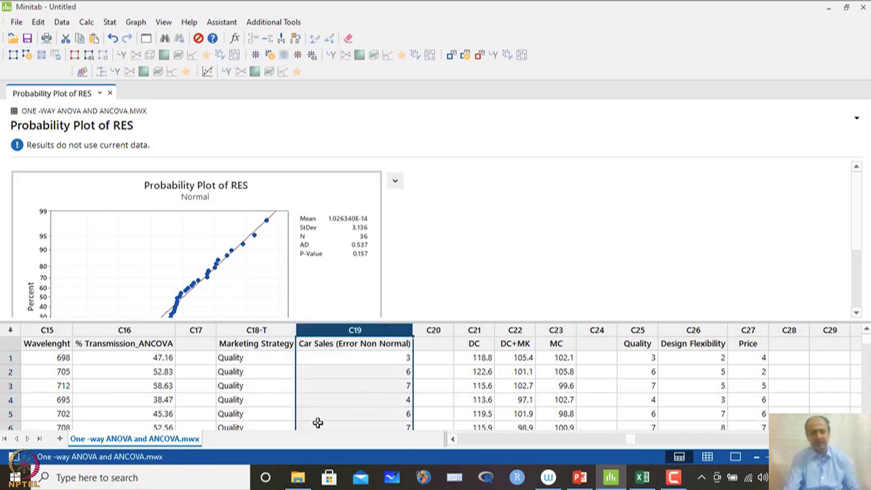
left_click(256, 363)
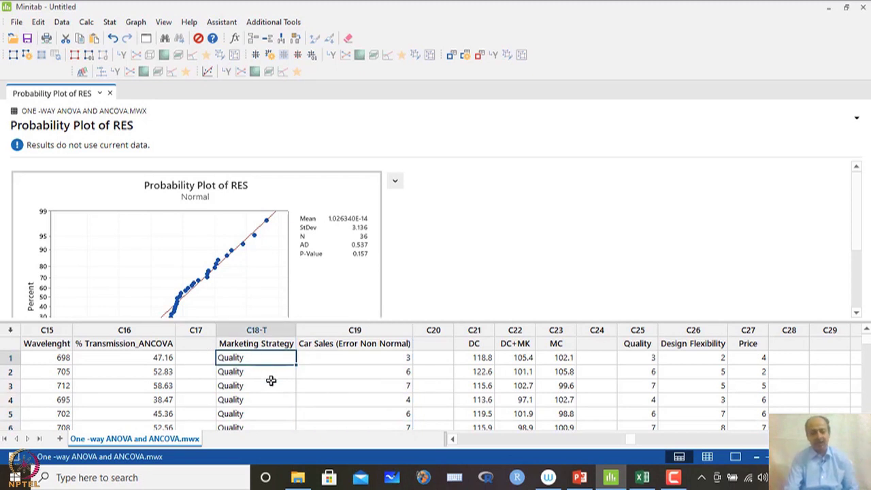
Examine the car sales recorded for the Quality, Design Flexibility and Price strategies throughout columns C18 and C19
scroll(271, 381, "down", 4)
scroll(271, 381, "up", 2)
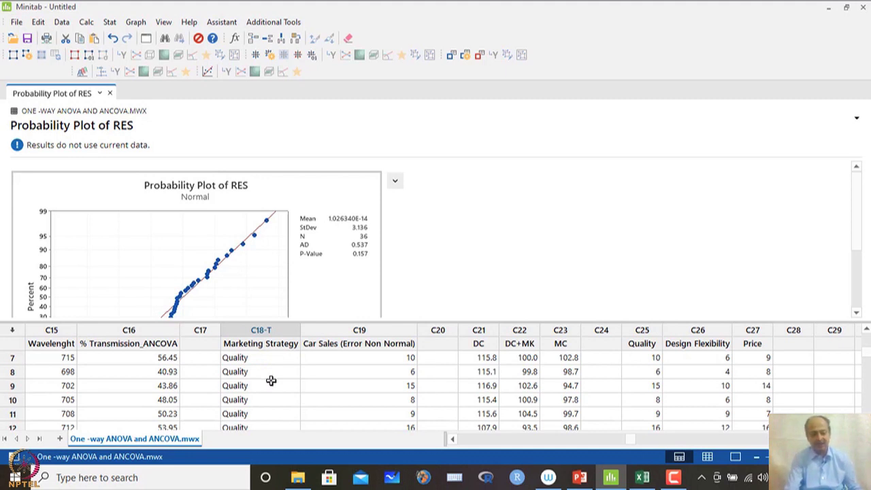
scroll(271, 381, "down", 1)
left_click_drag(273, 388, 278, 354)
scroll(271, 394, "down", 4)
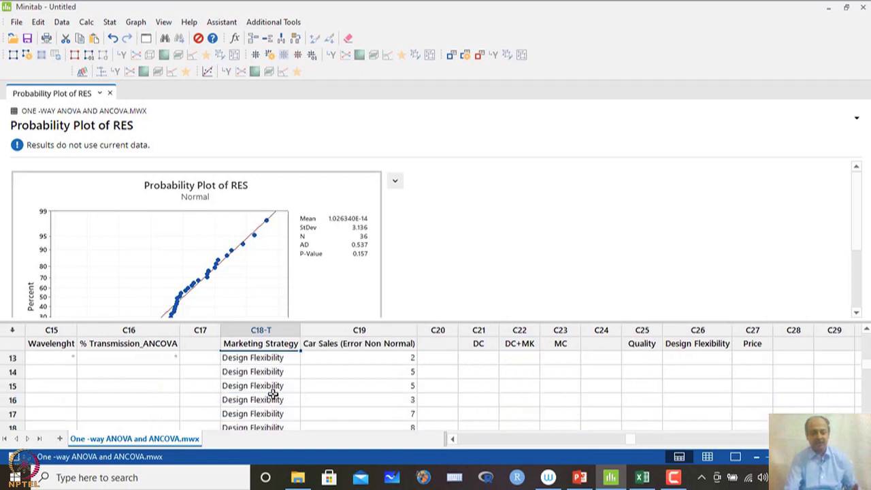
scroll(272, 396, "up", 1)
scroll(282, 411, "down", 1)
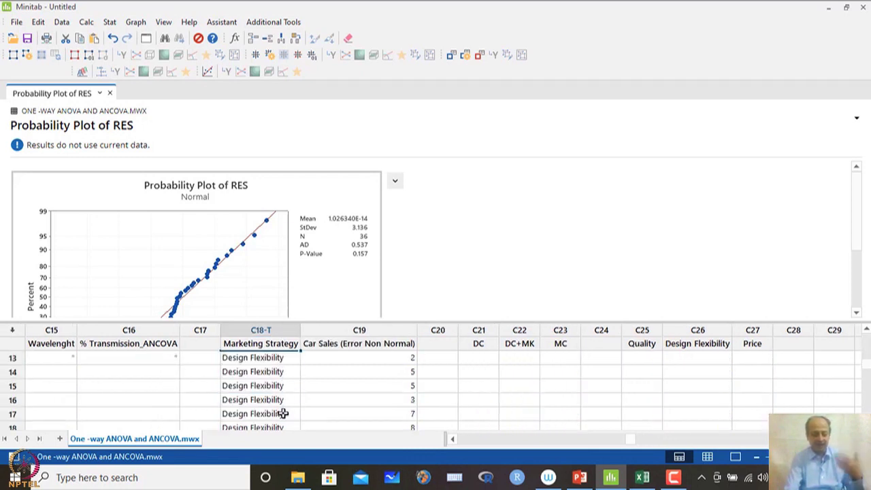
scroll(282, 412, "down", 4)
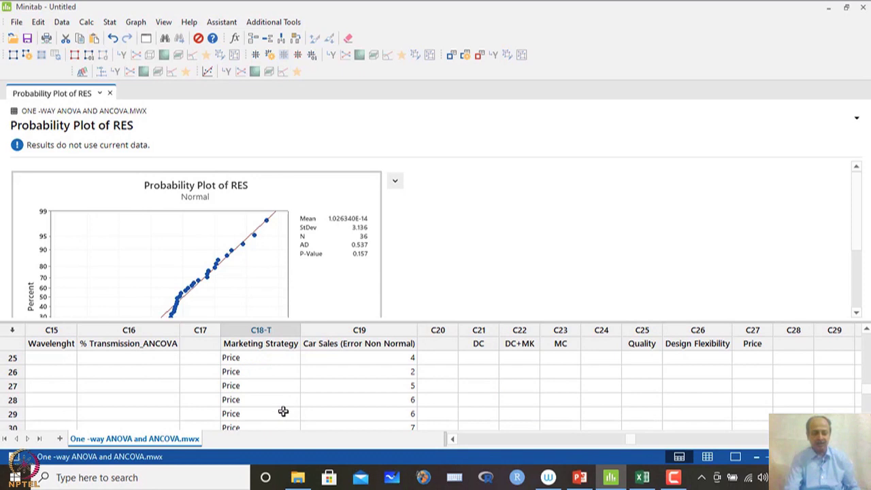
left_click_drag(240, 360, 239, 431)
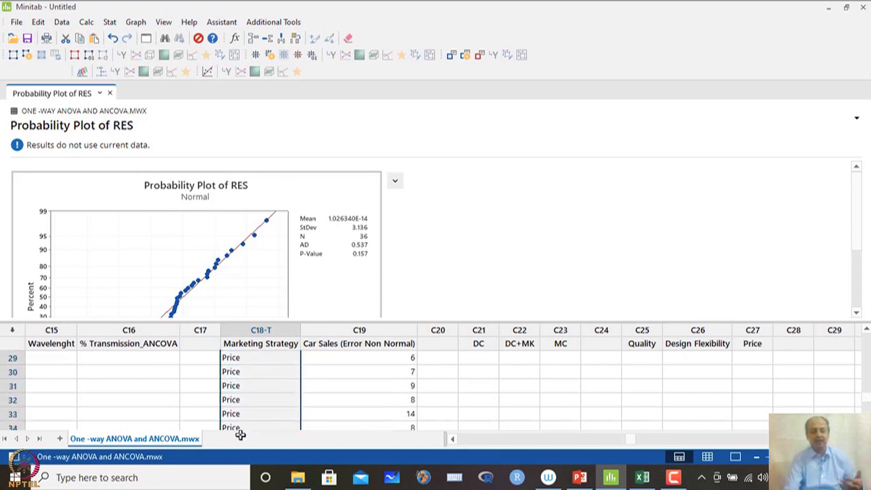
scroll(282, 415, "down", 2)
scroll(282, 415, "up", 2)
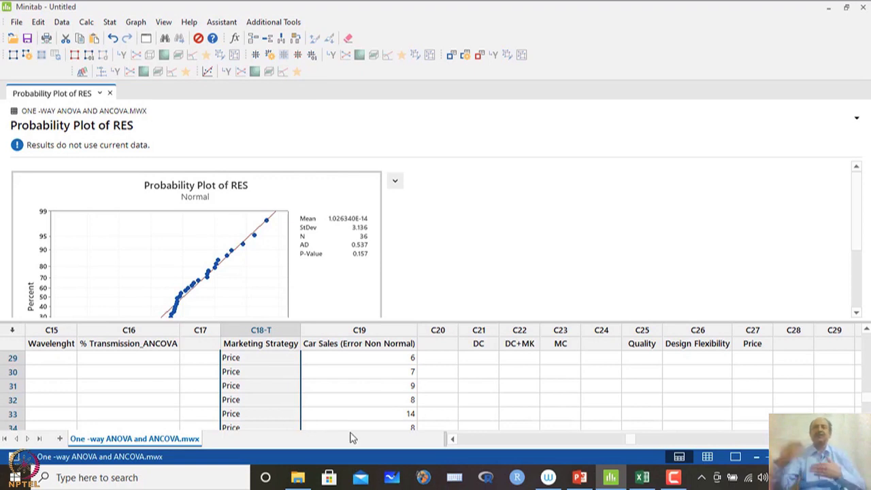
left_click(376, 386)
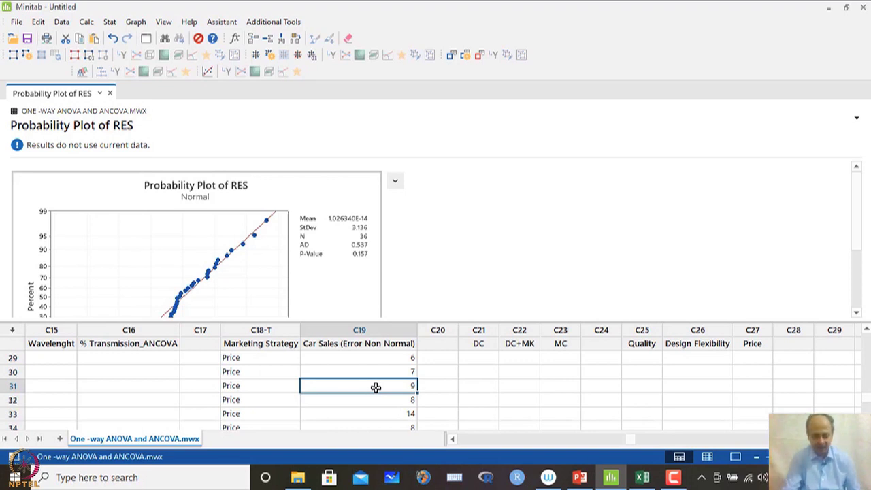
scroll(375, 387, "up", 7)
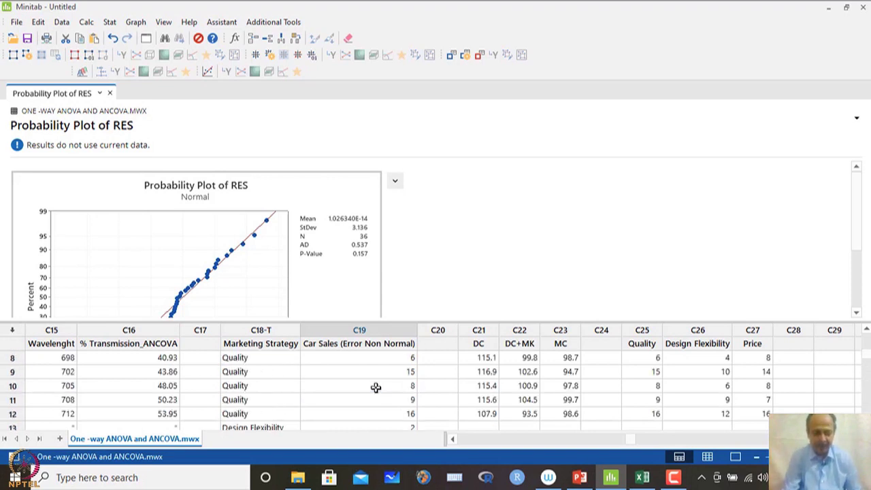
Start a one-way ANOVA, clear the previous responses, and set the response data to one column for all factor levels
left_click(111, 22)
mouse_move(133, 37)
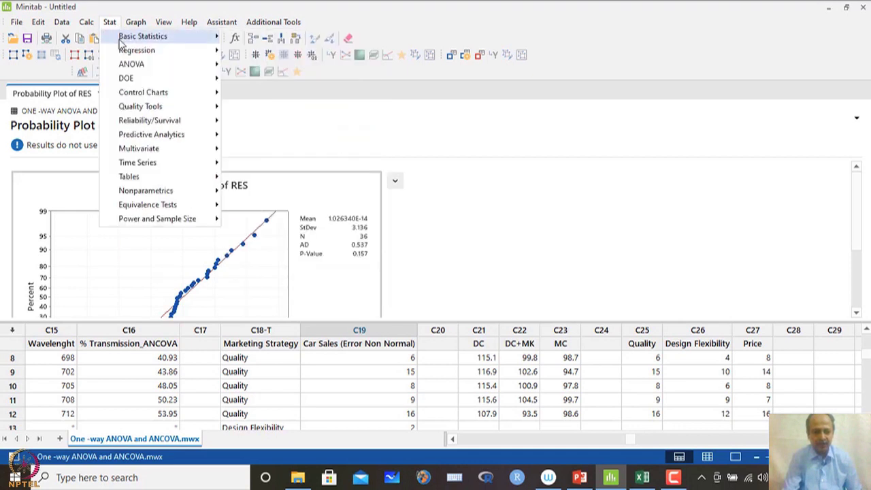
mouse_move(197, 64)
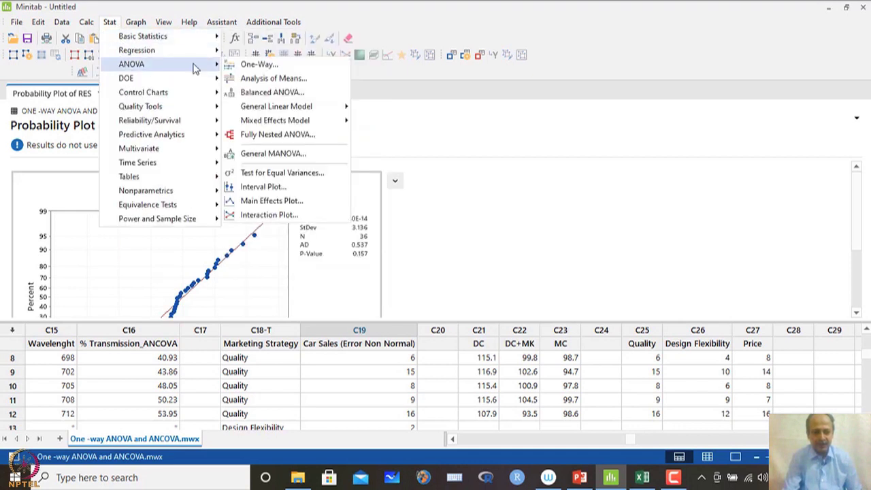
left_click(262, 67)
left_click(445, 169)
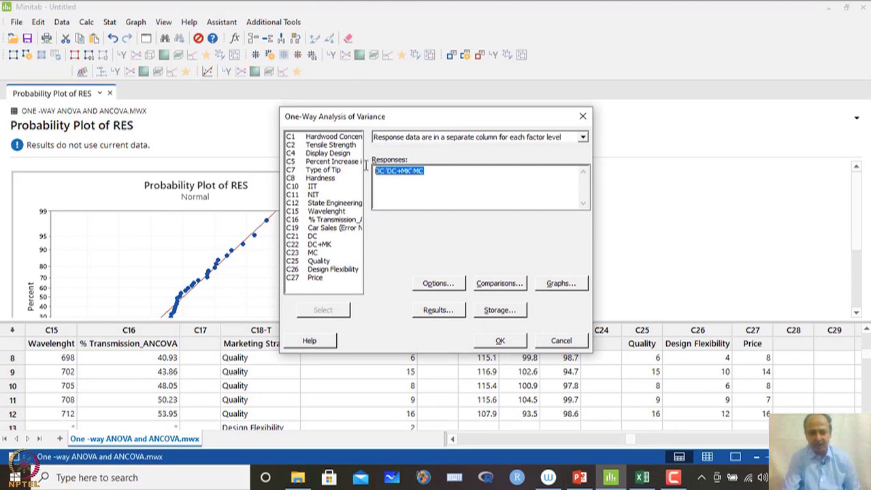
key("BackSpace")
left_click(474, 137)
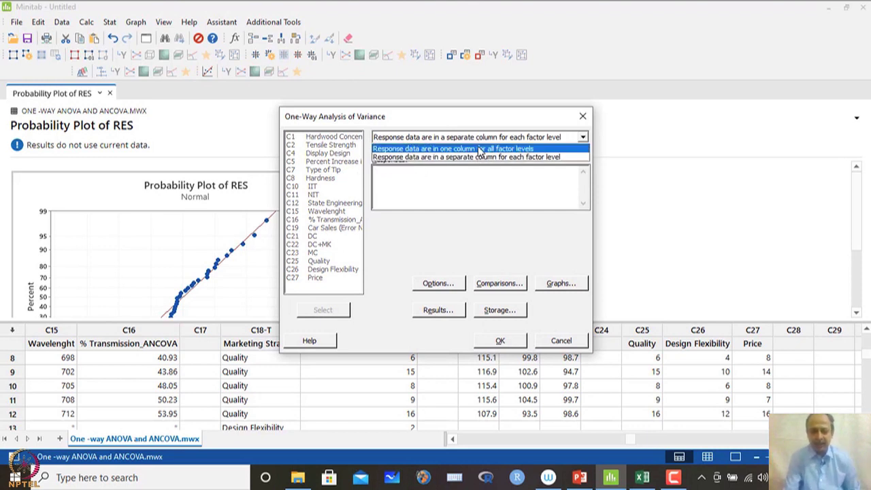
left_click(480, 149)
Set C19 (Car Sales) as the response and C18 (Marketing Strategy) as the factor of the one-way ANOVA
left_click(433, 158)
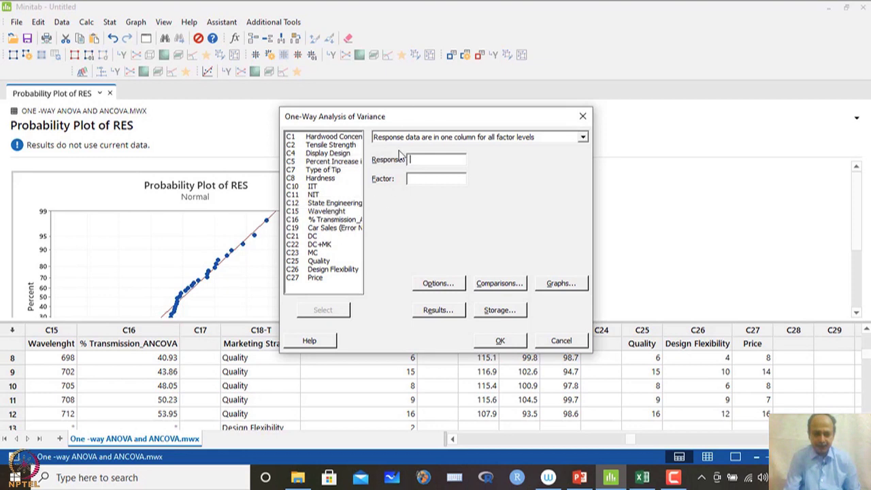
left_click_drag(408, 117, 503, 18)
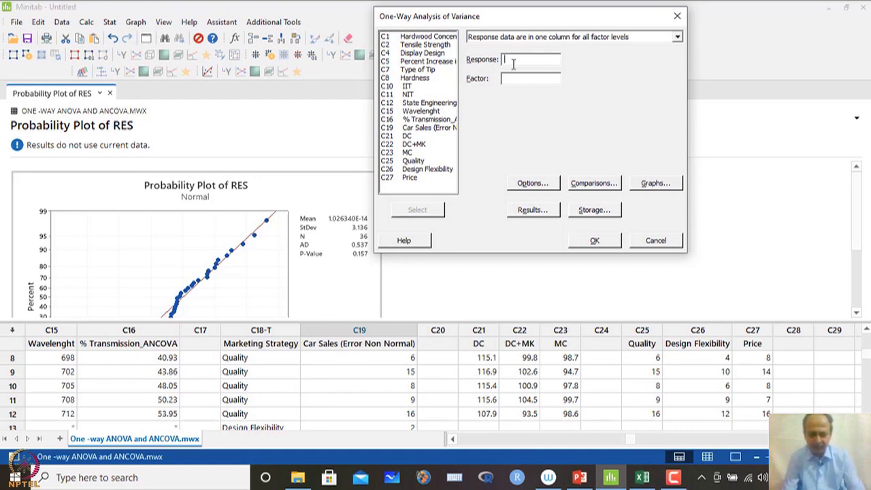
type("19")
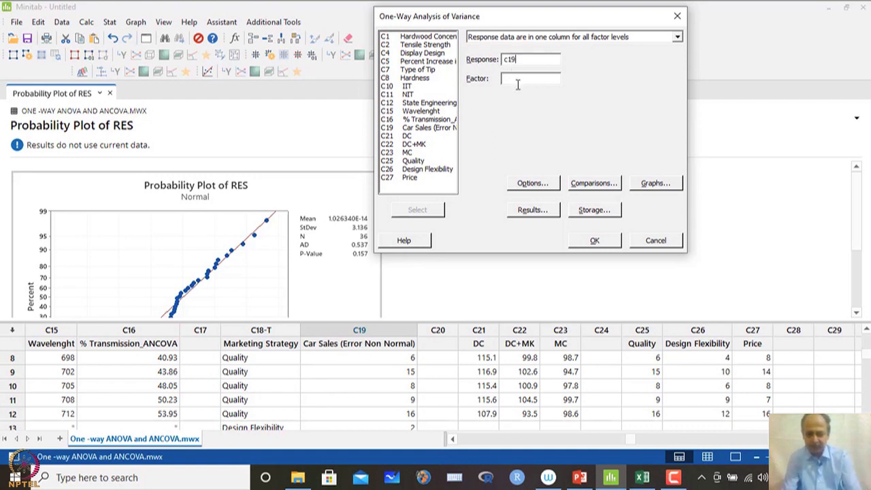
left_click(519, 81)
type("c18")
Keep equal variances and the two-sided 95 confidence level, keep residual storage on, and run the ANOVA
left_click(541, 185)
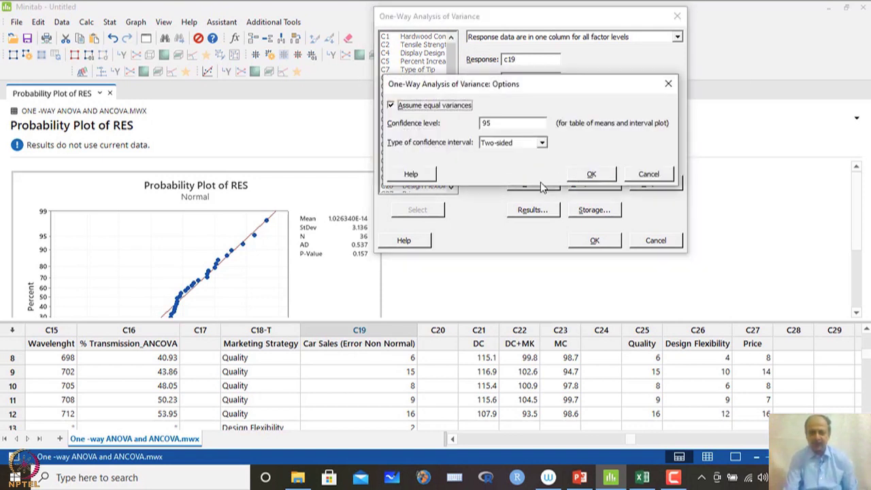
left_click(593, 175)
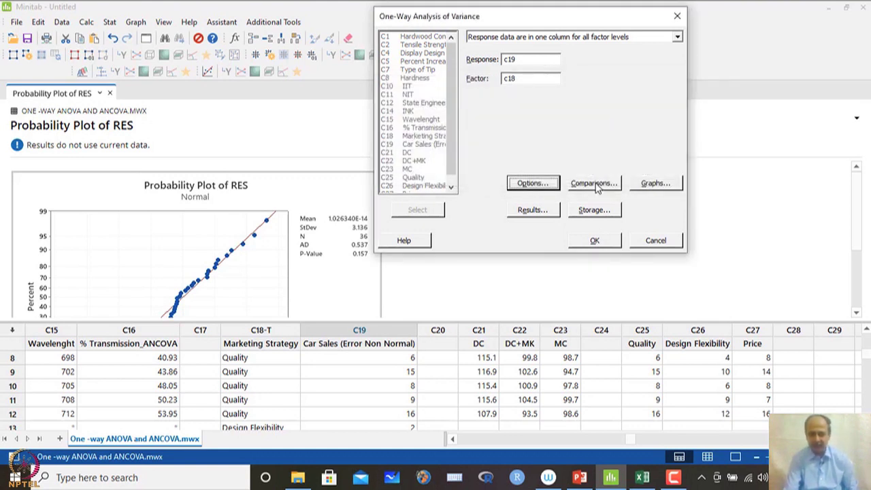
left_click(608, 219)
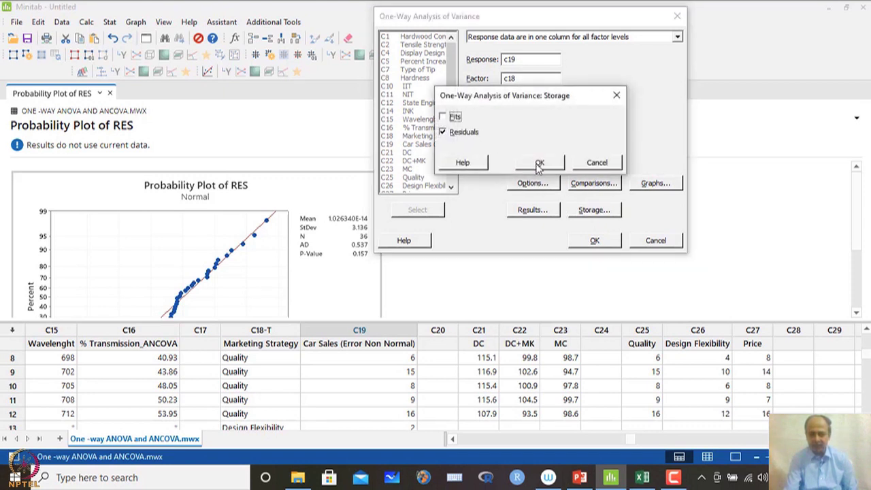
left_click(539, 165)
left_click(595, 241)
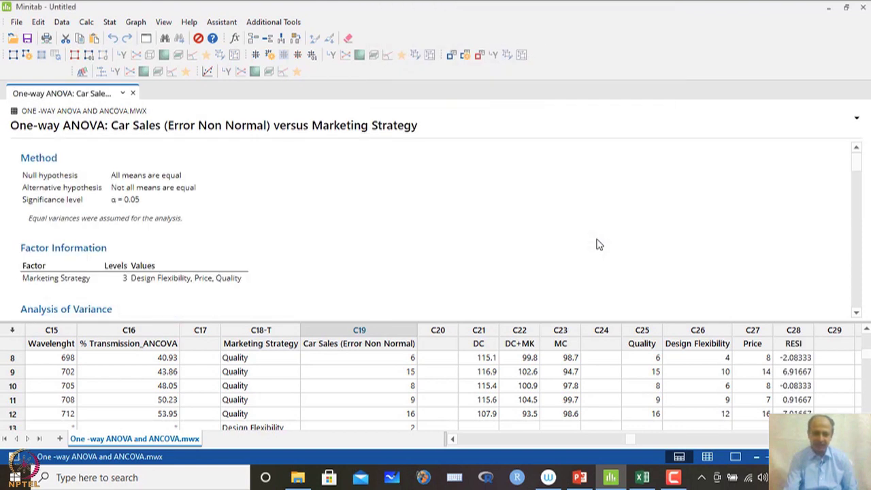
Rename the stored residual column C28 as RES
left_click(794, 331)
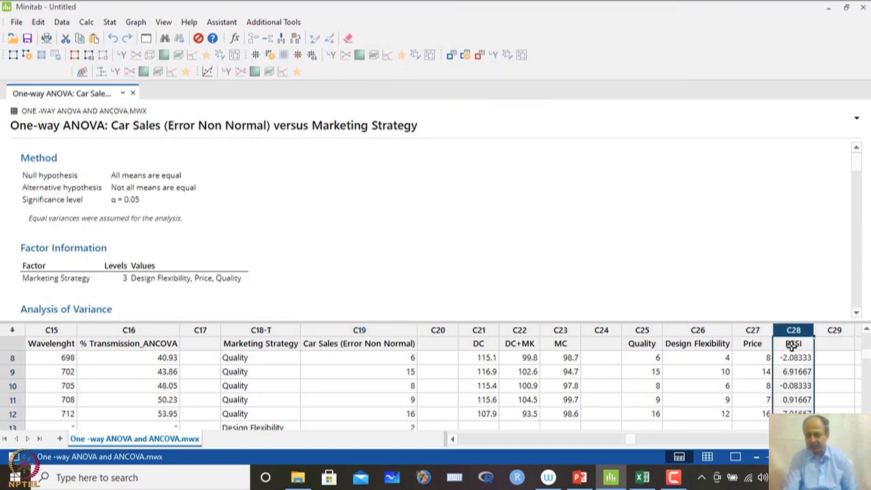
double_click(792, 344)
key("BackSpace")
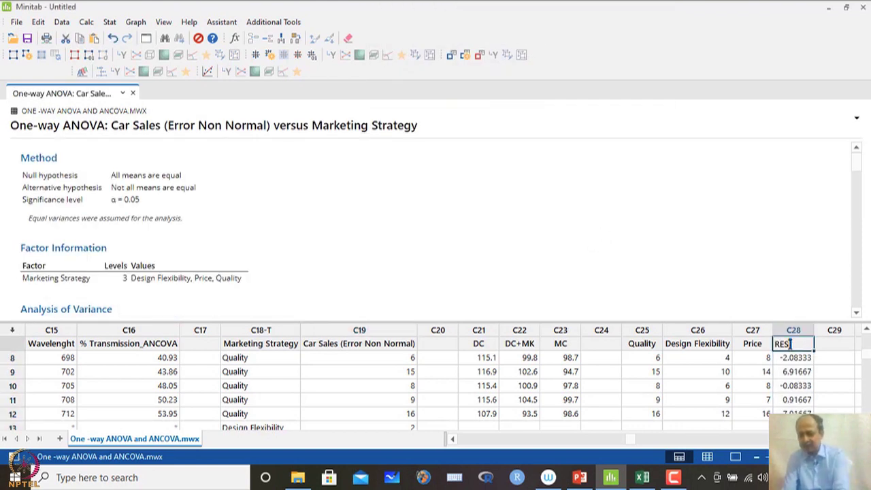
key("Return")
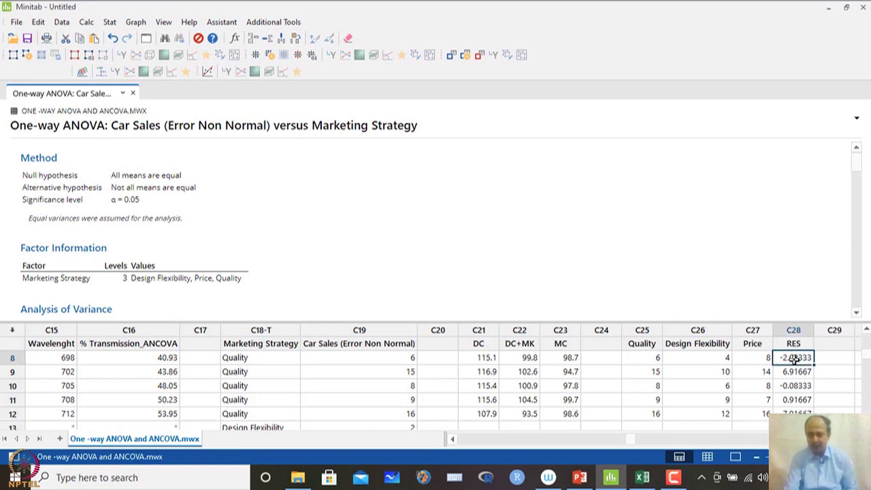
left_click(793, 344)
scroll(810, 359, "up", 3)
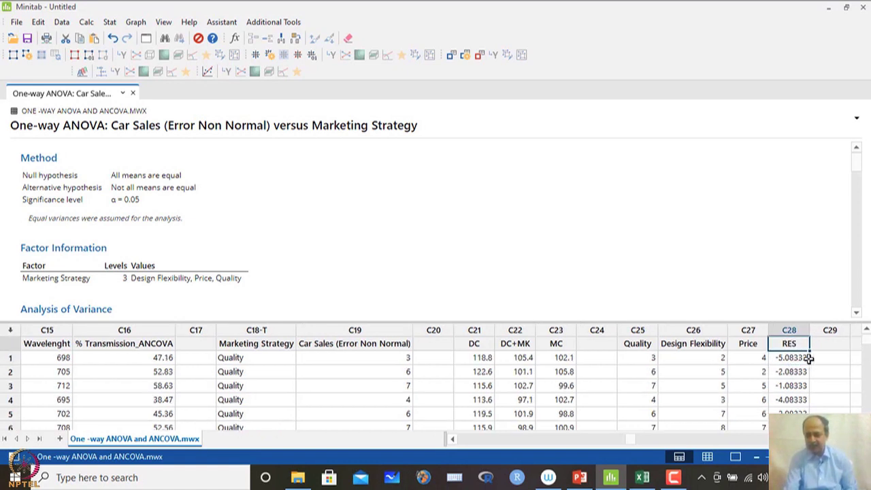
Run an Anderson-Darling normality test on the RES column
left_click(110, 22)
mouse_move(117, 38)
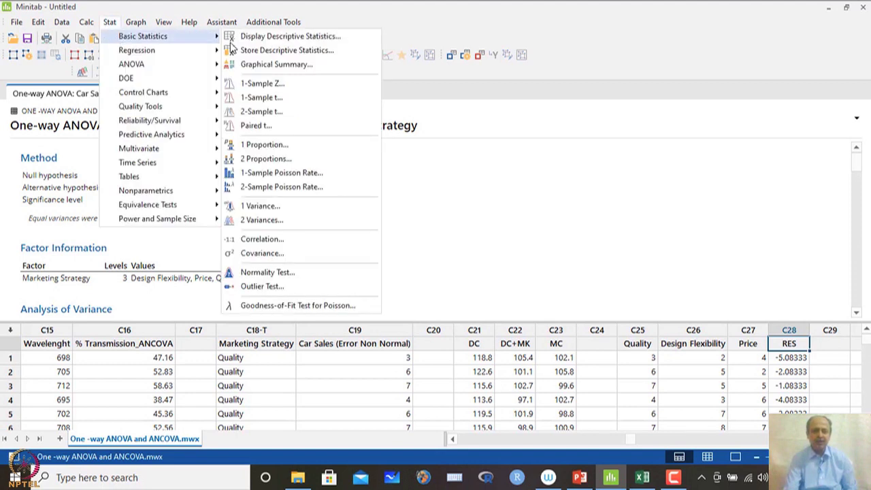
left_click(281, 273)
scroll(373, 245, "down", 2)
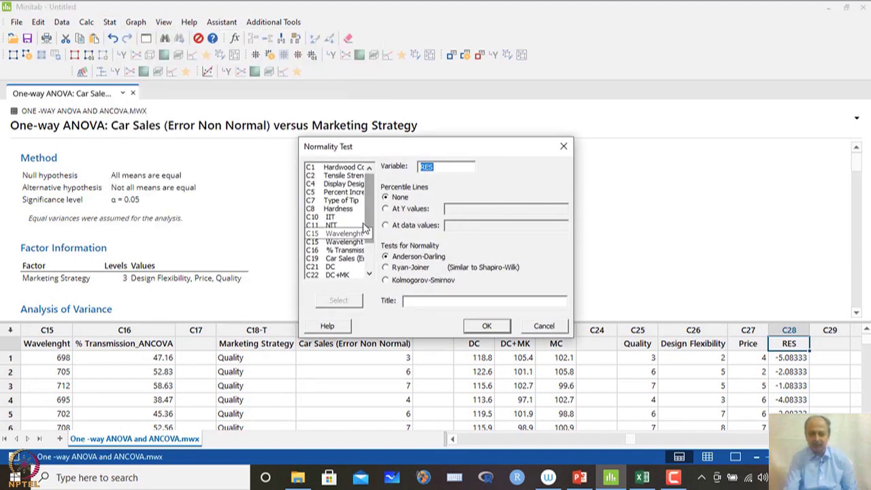
left_click(497, 325)
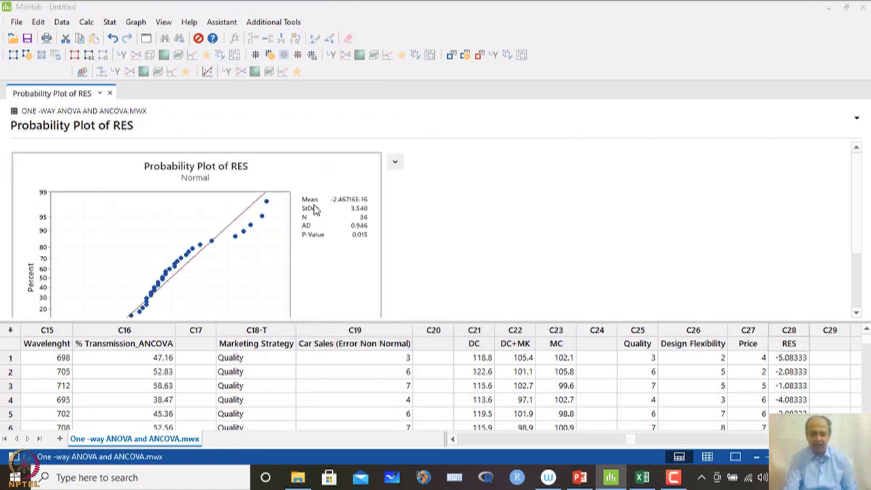
Enlarge the probability plot of RES to examine its points and P-value, and close it
double_click(317, 212)
left_click(626, 52)
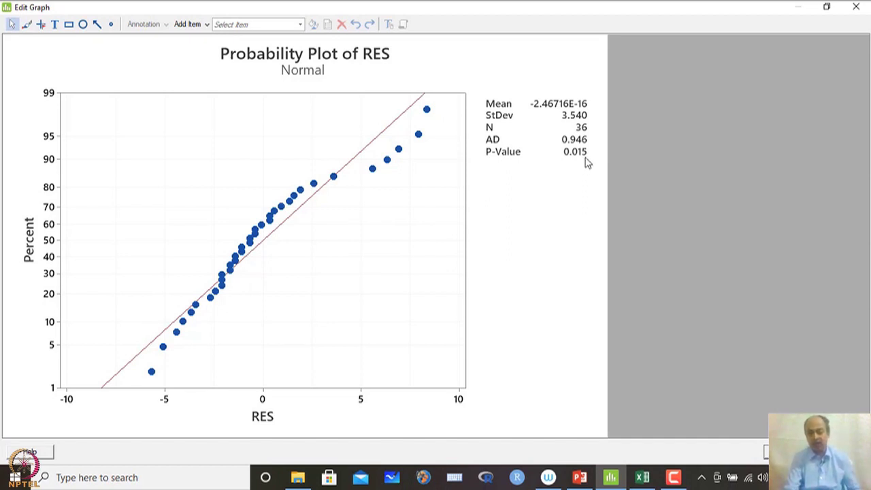
left_click(832, 9)
left_click(658, 53)
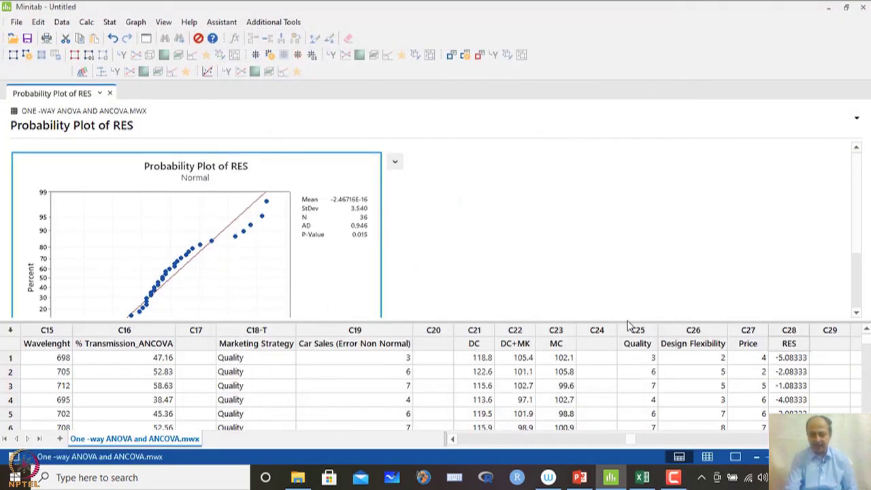
Look over the Quality, Design Flexibility and Price columns (C25 to C27) and select the Quality column
left_click(531, 371)
left_click(633, 337)
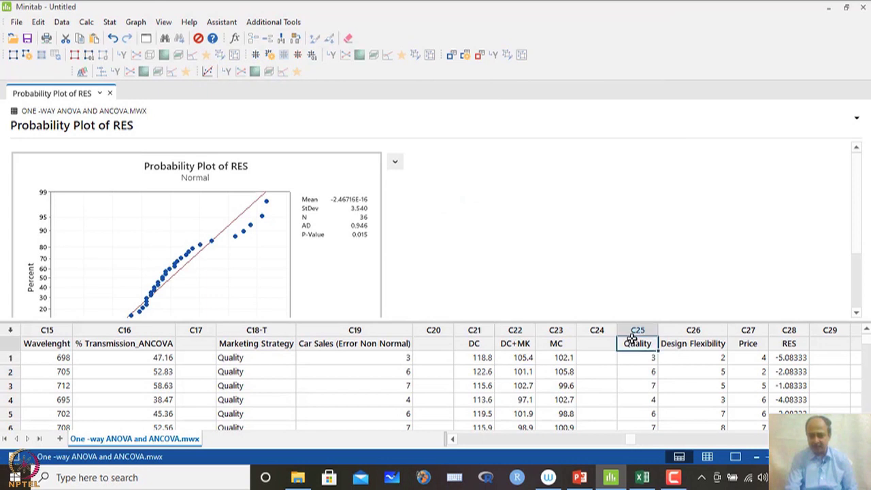
left_click(687, 337)
left_click(732, 337)
mouse_move(636, 331)
left_mouse_down()
mouse_move(749, 327)
mouse_move(640, 329)
left_mouse_up()
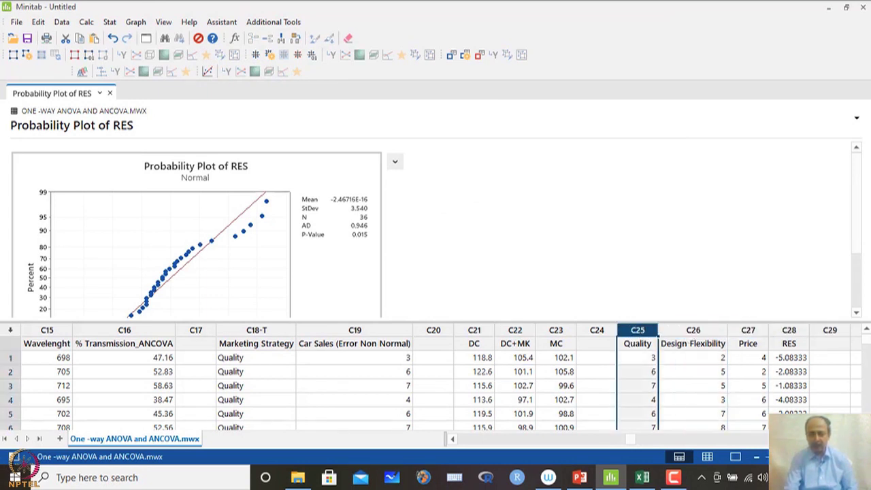
Run an Anderson-Darling normality test on the Quality column and examine its probability plot enlarged
left_click(111, 23)
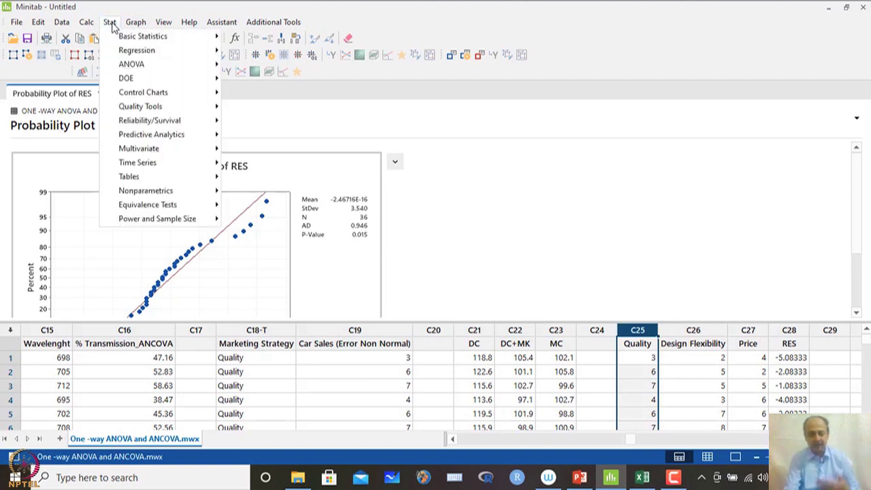
mouse_move(121, 36)
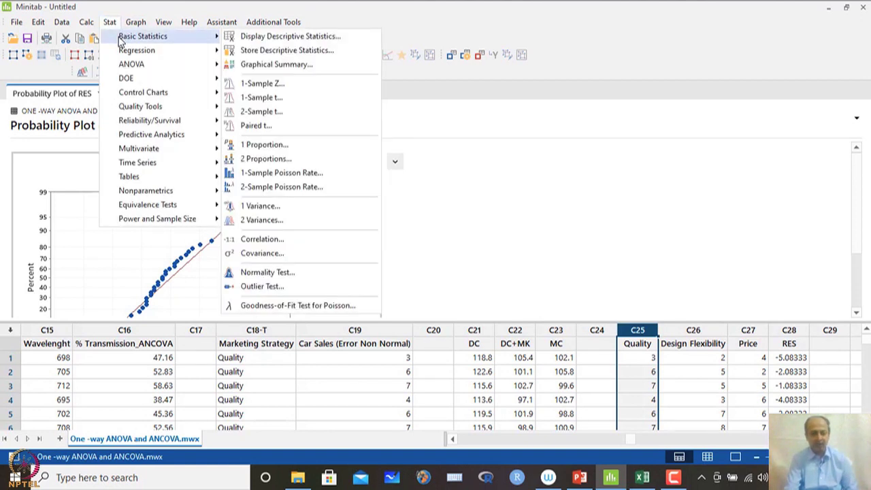
left_click(272, 272)
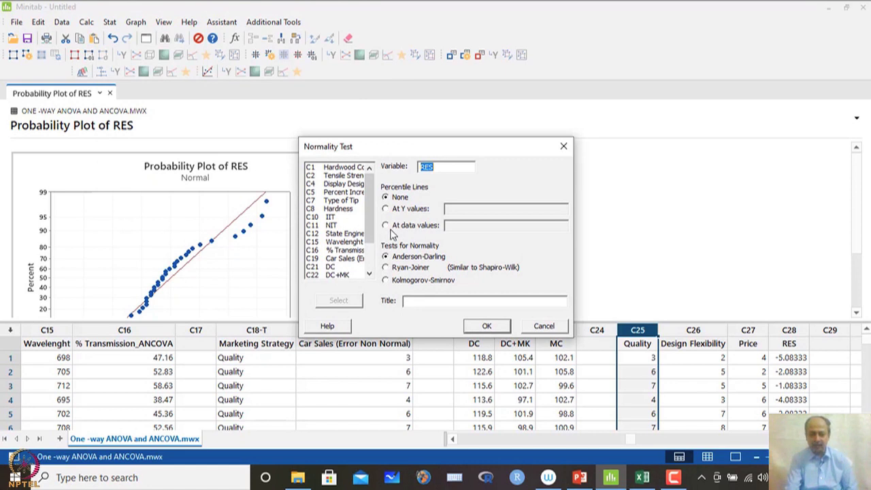
scroll(352, 276, "down", 3)
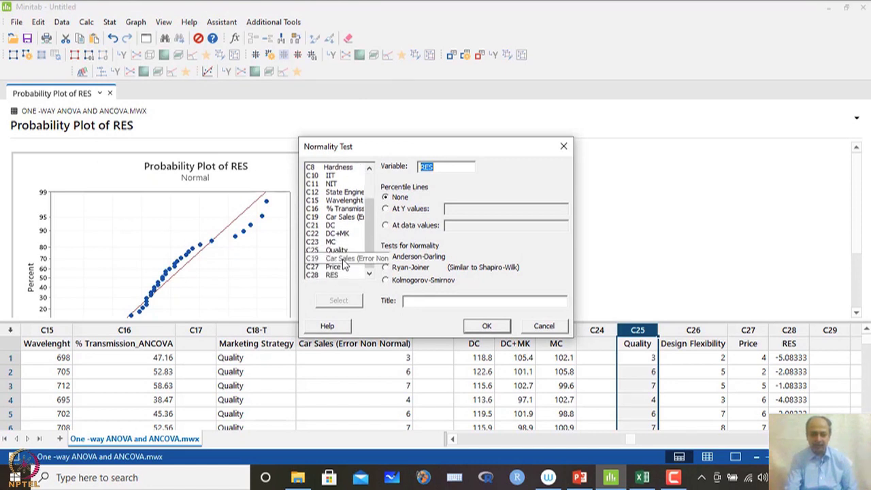
double_click(340, 259)
left_click(487, 328)
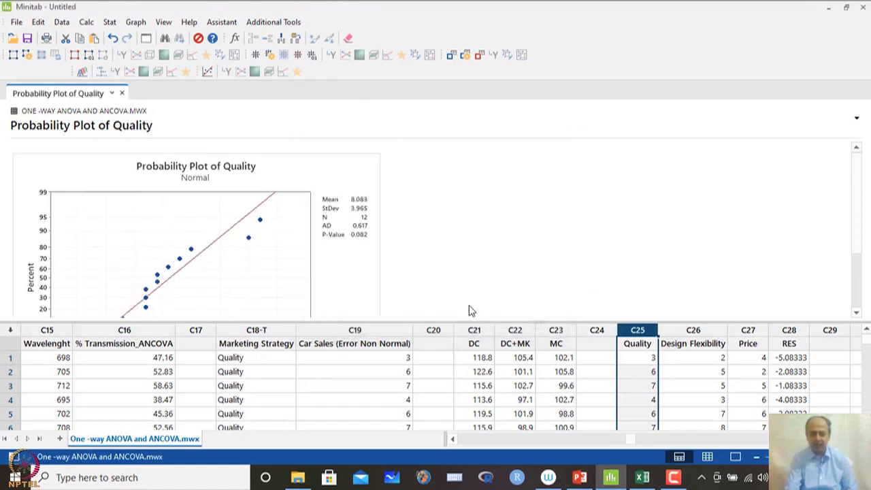
double_click(356, 234)
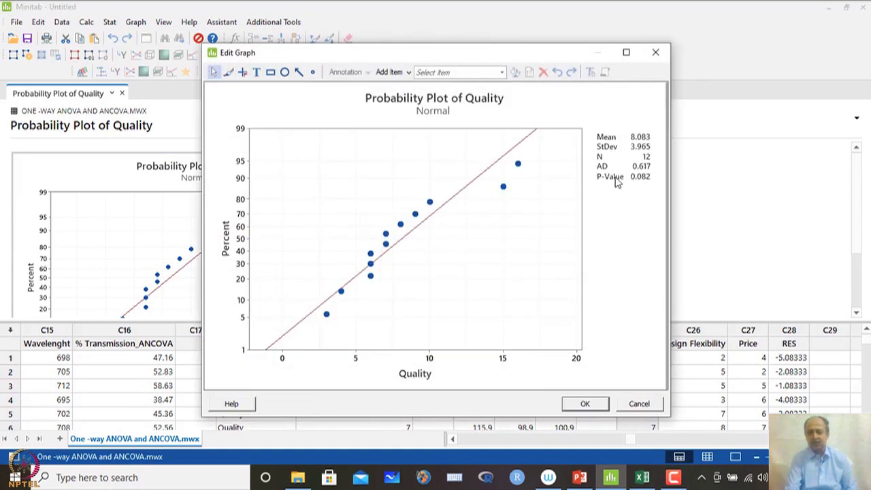
left_click(657, 55)
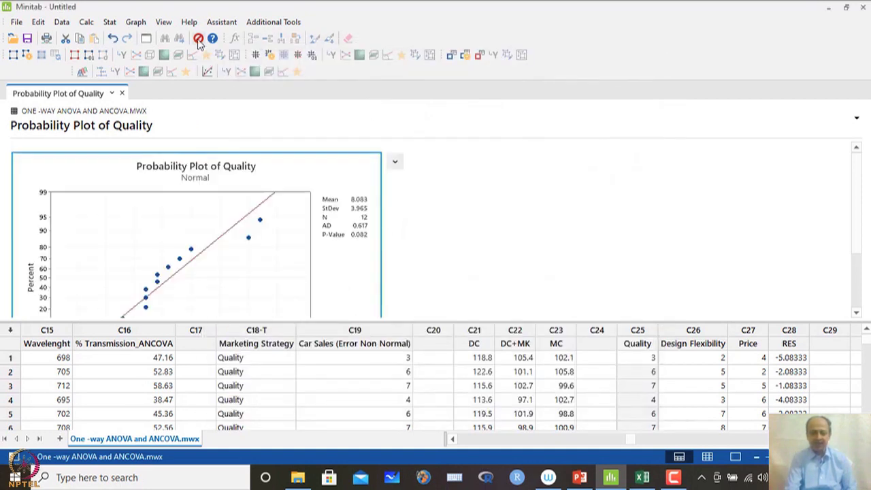
Run an Anderson-Darling normality test on the Design Flexibility column and examine its probability plot enlarged
left_click(112, 23)
mouse_move(117, 36)
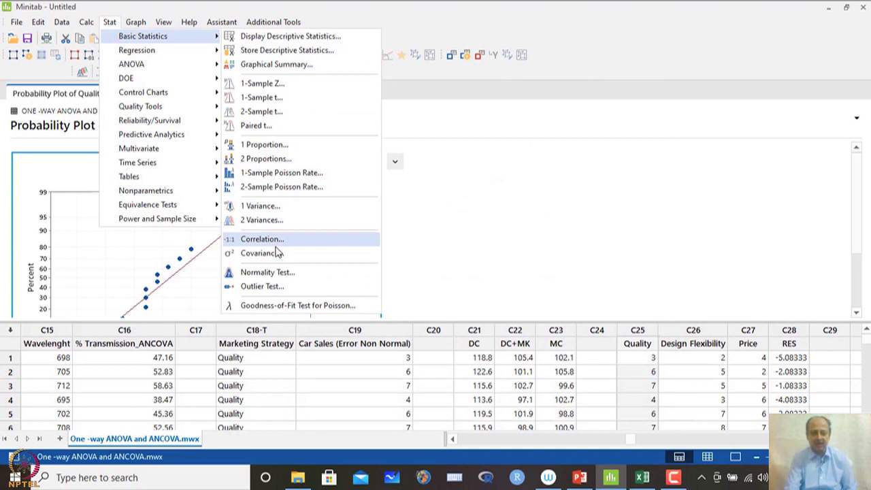
left_click(268, 272)
scroll(373, 218, "down", 2)
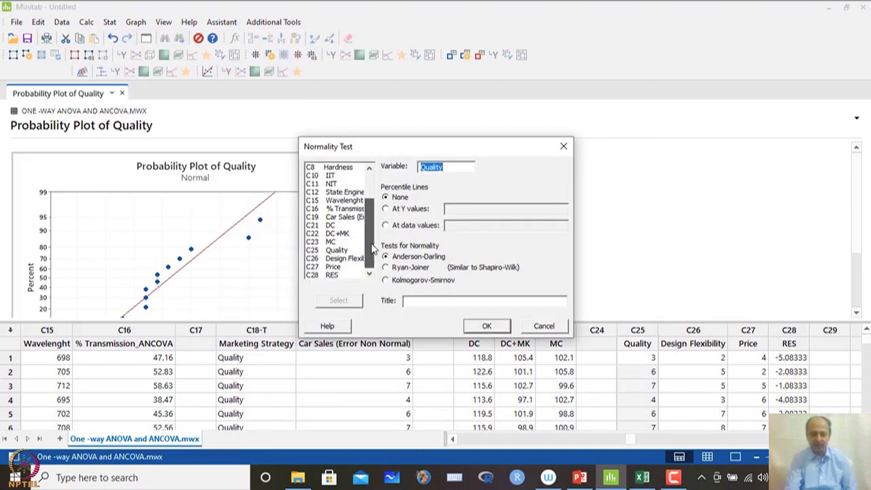
double_click(352, 261)
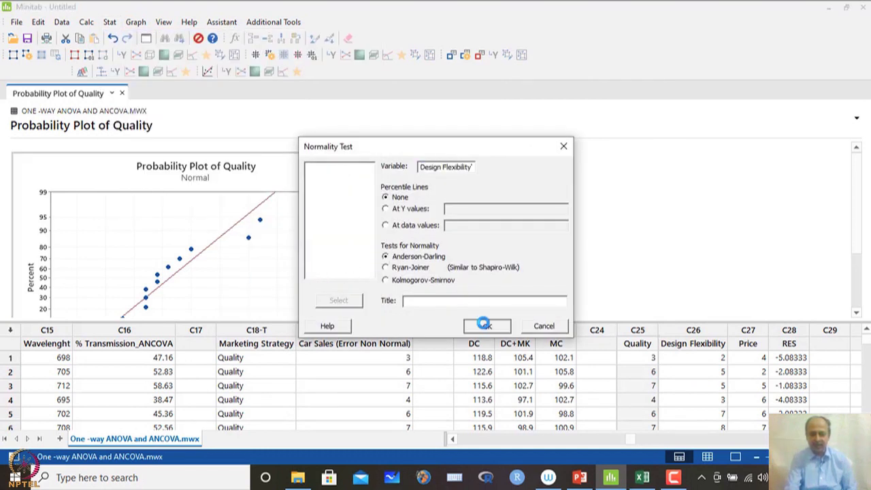
left_click(486, 326)
double_click(371, 238)
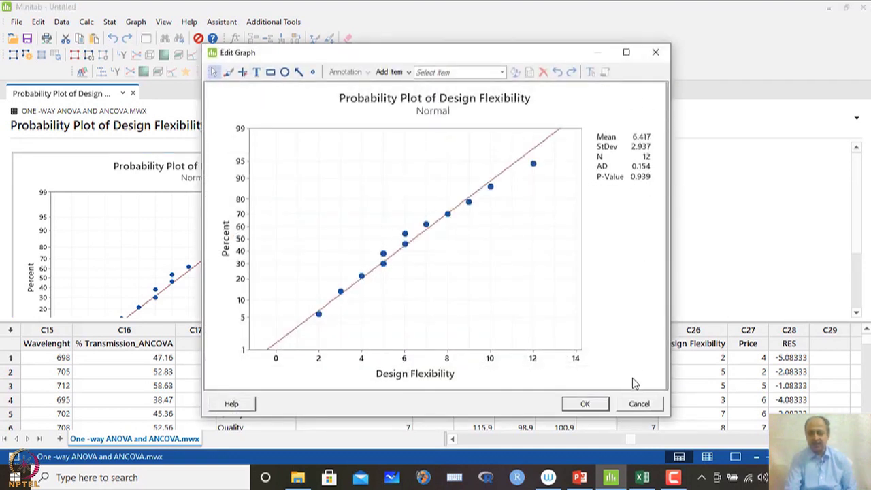
left_click(637, 404)
Run an Anderson-Darling normality test on the Price column and examine its probability plot enlarged
left_click(109, 22)
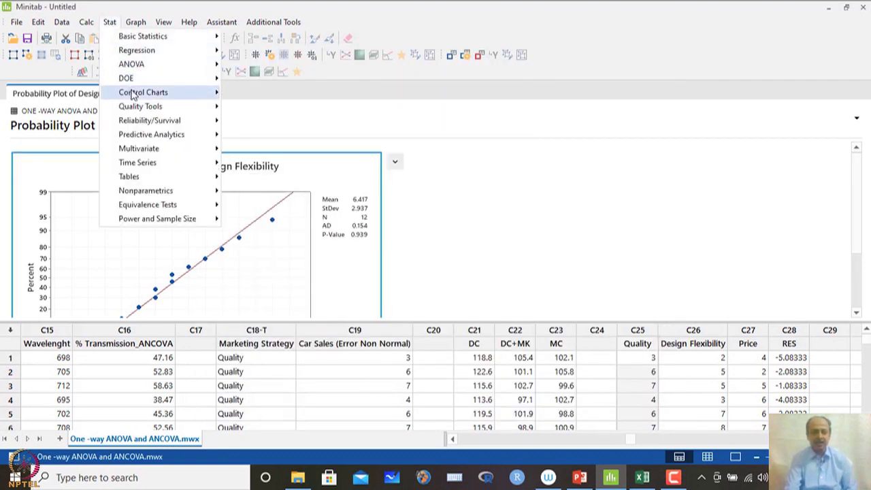
mouse_move(139, 65)
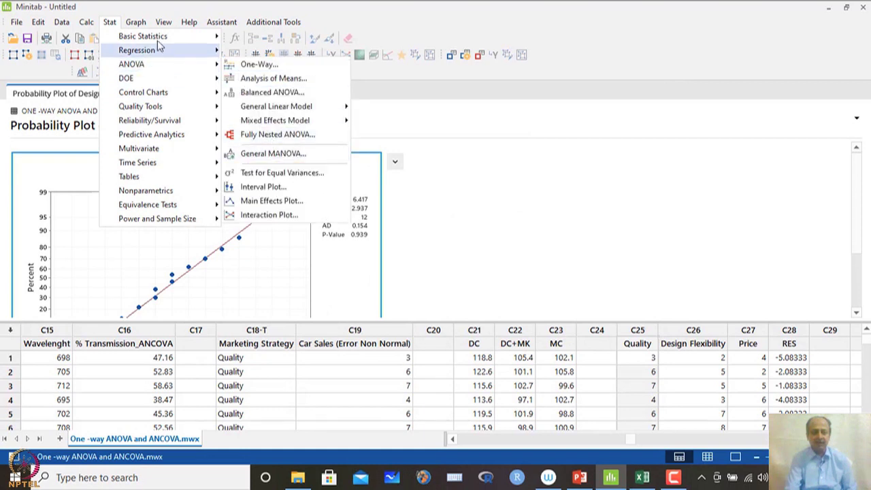
mouse_move(136, 36)
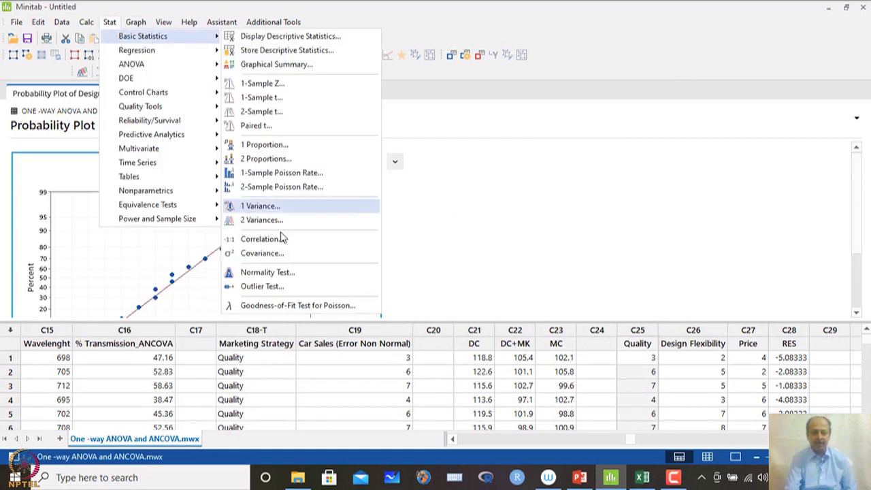
left_click(282, 272)
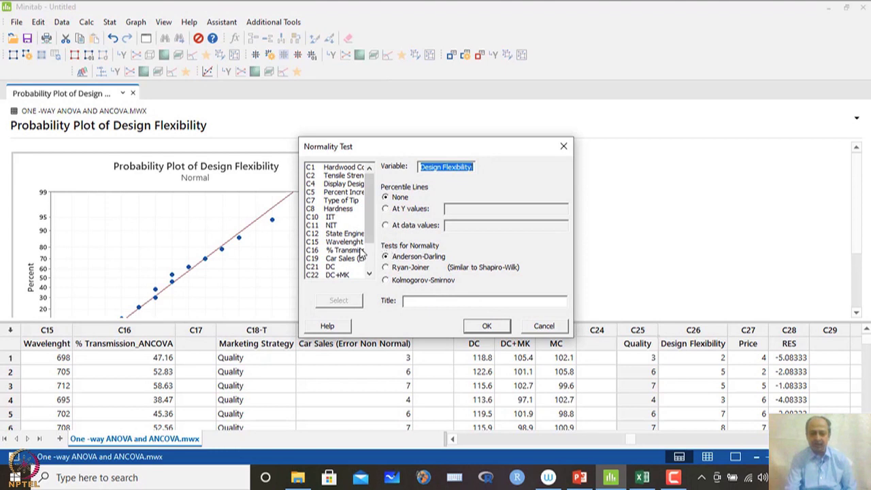
scroll(361, 245, "down", 2)
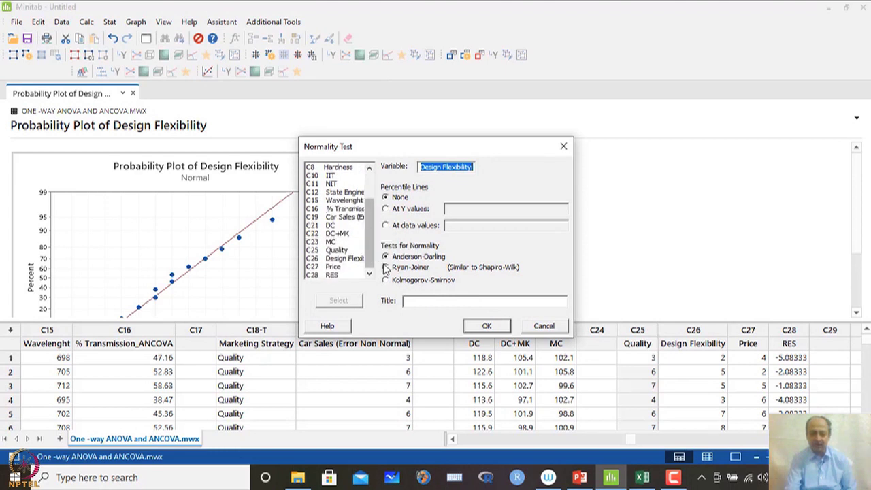
double_click(342, 267)
left_click(487, 326)
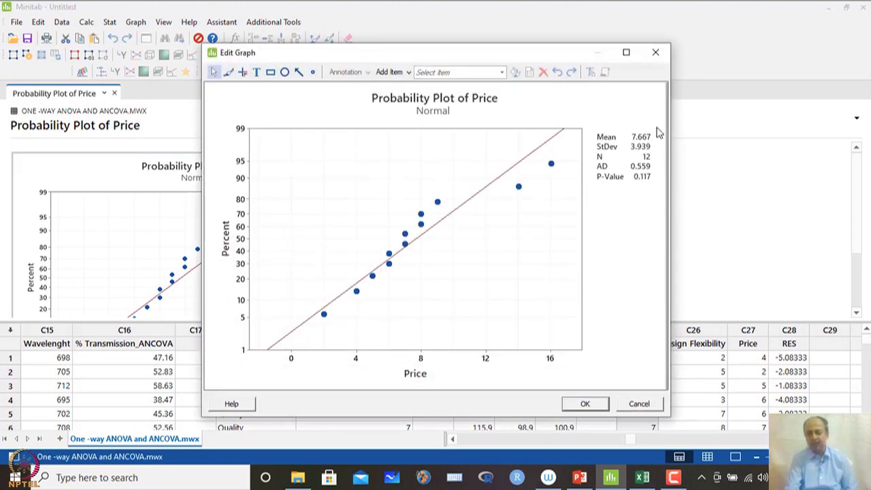
left_click(656, 53)
Look over the strategy columns and RES (C25 to C28), and select the Car Sales (Error Non Normal) column
left_click(663, 340)
left_click_drag(638, 332, 793, 332)
left_click(792, 331)
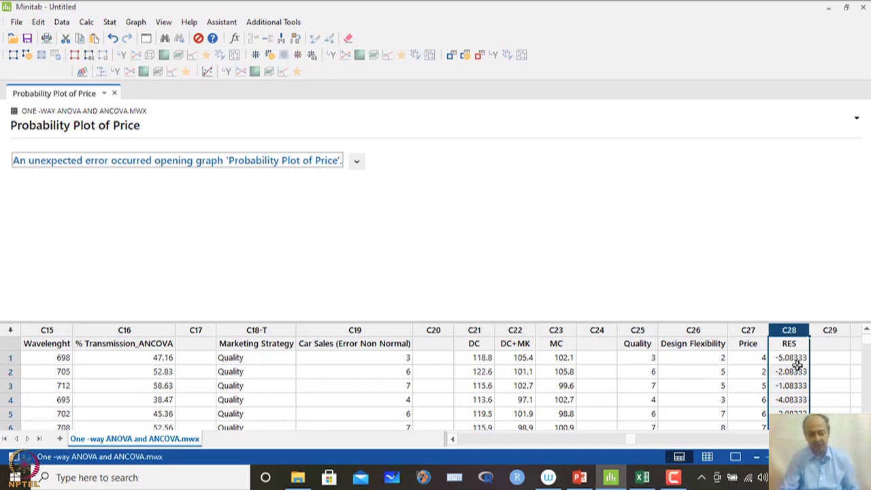
left_click(794, 371)
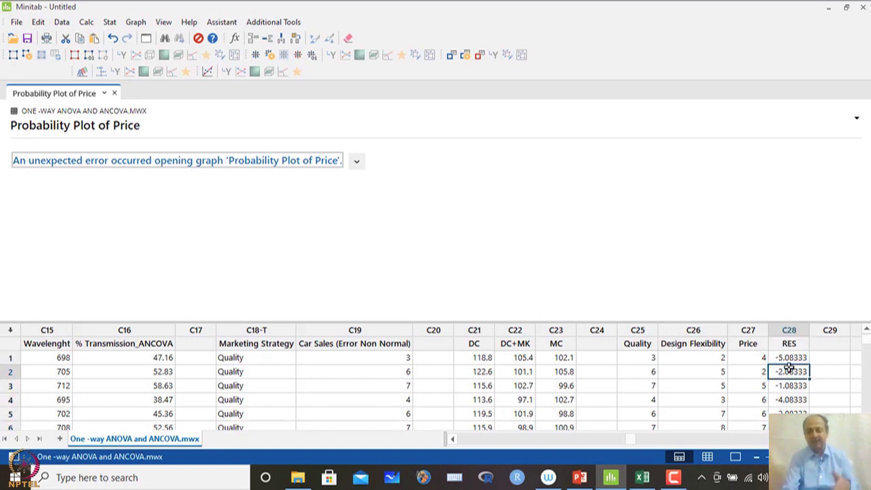
left_click(689, 370)
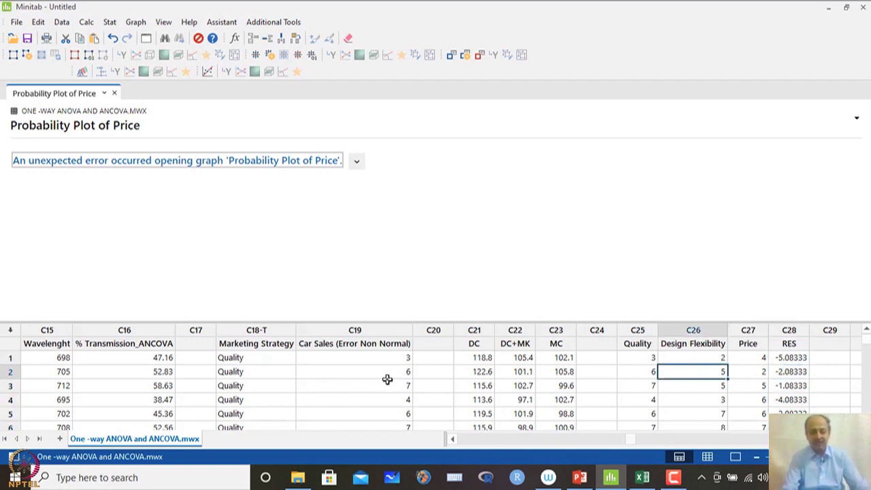
left_click(367, 349)
left_click(422, 345)
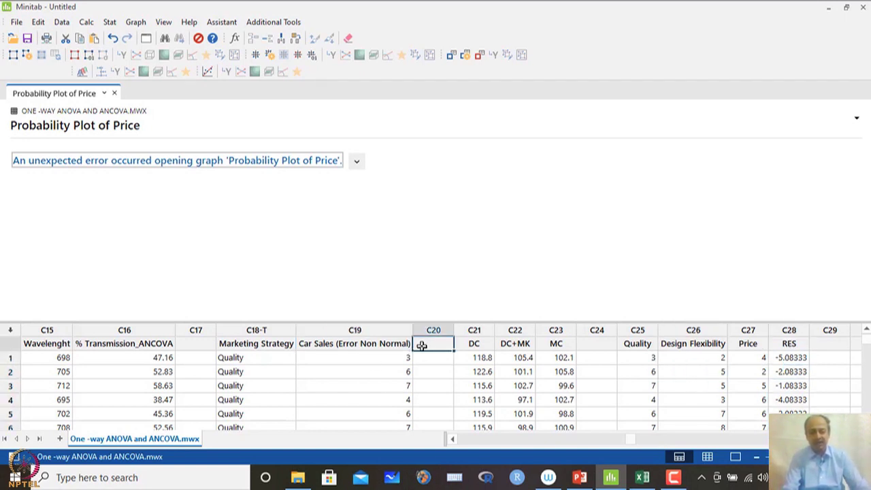
left_click(356, 331)
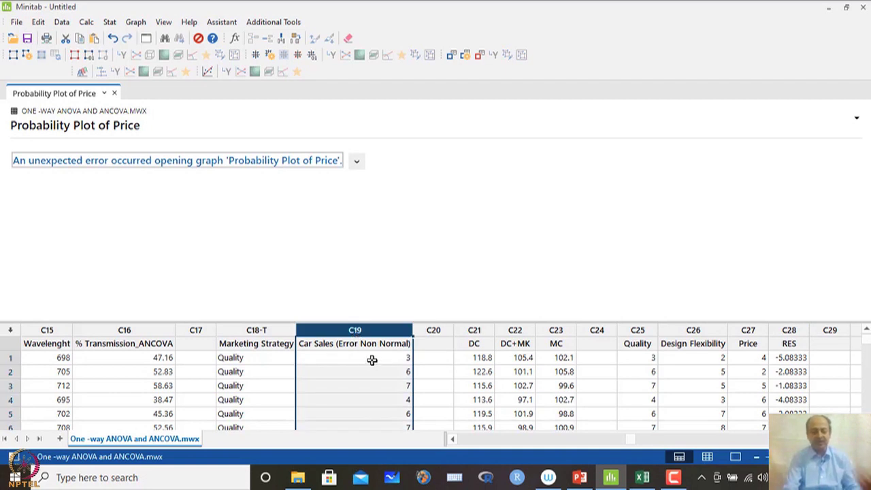
left_click(373, 361)
left_click(362, 330)
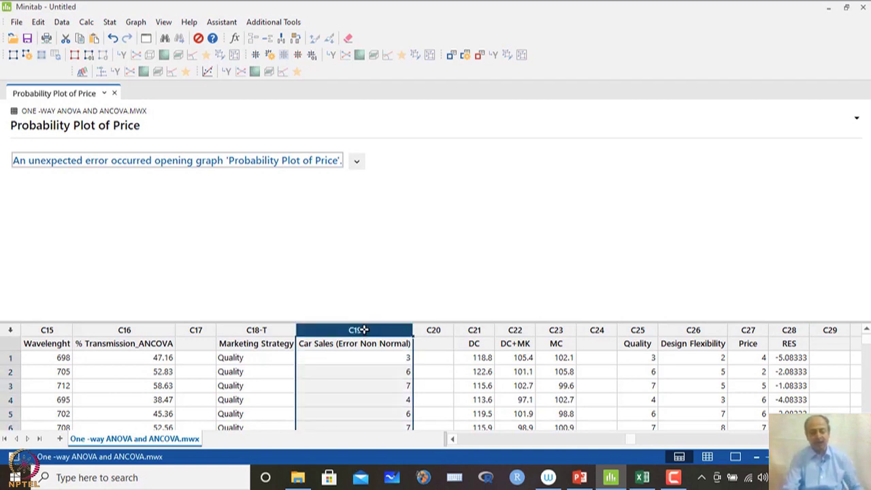
Set up a Box-Cox transformation for the Car Sales (Error Non Normal) column with a subgroup size of 1
left_click(109, 21)
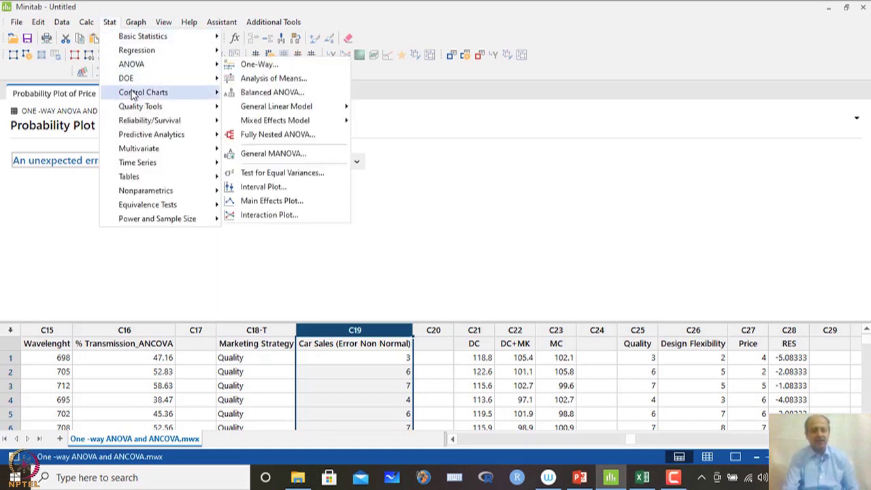
mouse_move(188, 95)
left_click(255, 93)
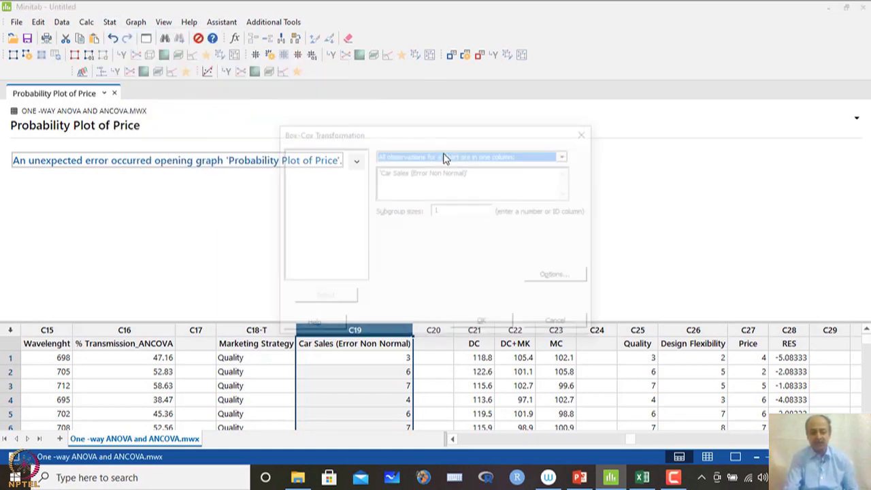
left_click_drag(488, 176, 378, 176)
key("BackSpace")
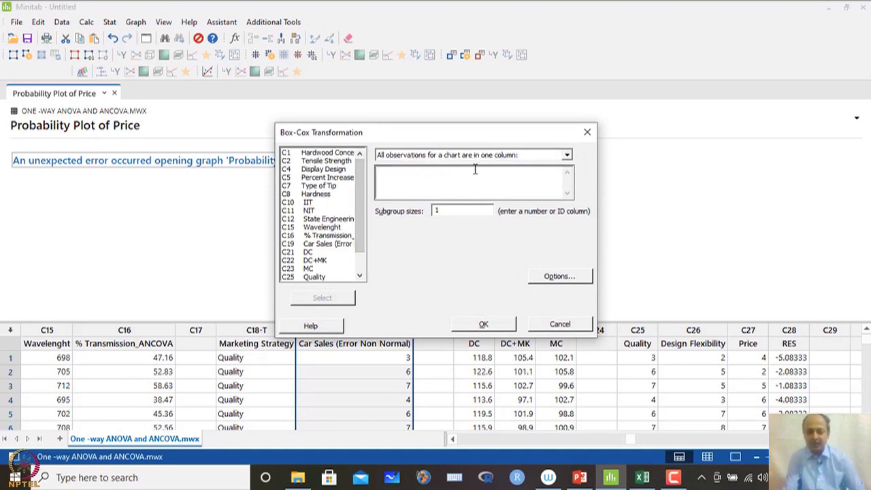
double_click(327, 243)
left_click(444, 212)
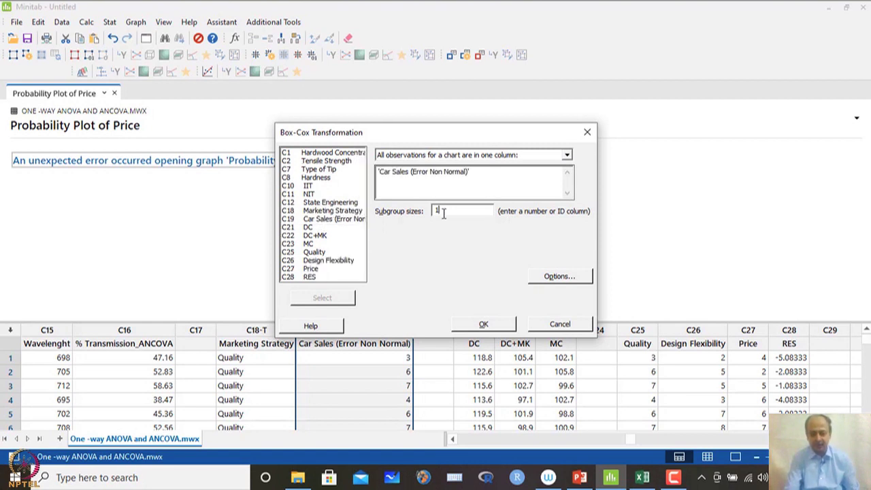
Use the optimal or rounded λ, clear the storage column for transformed data, and run the Box-Cox transformation
left_click(561, 279)
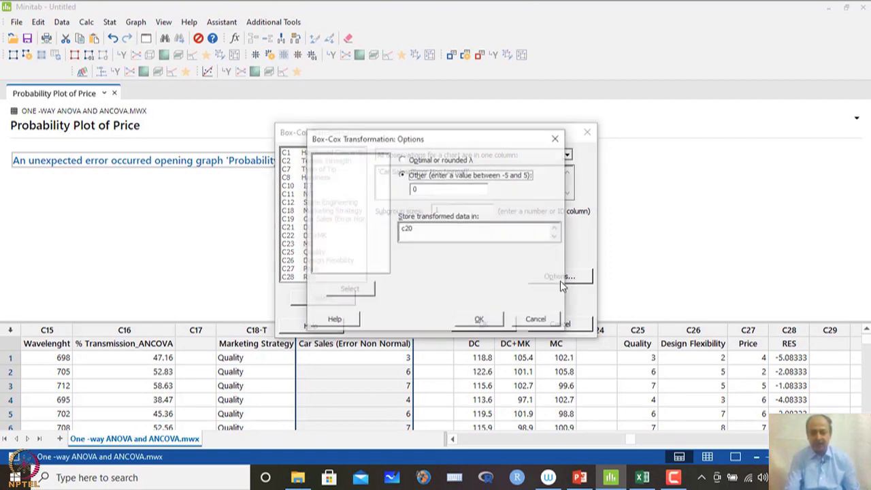
left_click(423, 189)
left_click(403, 159)
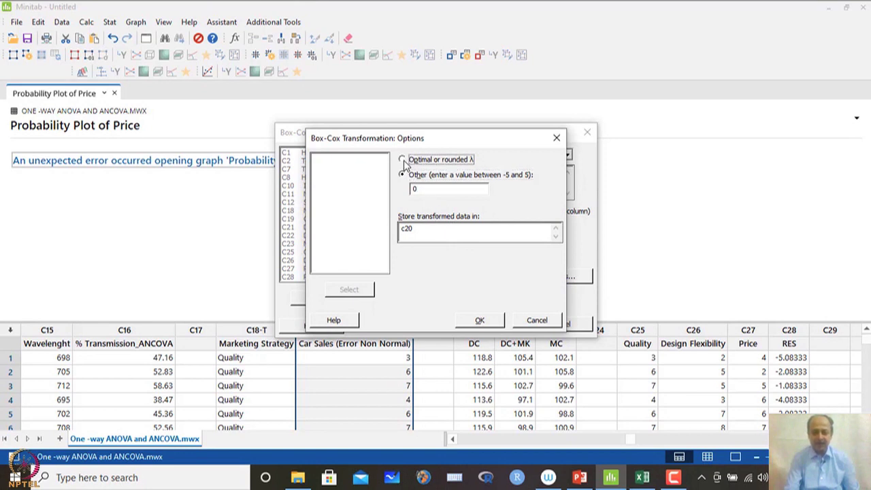
double_click(430, 238)
key("BackSpace")
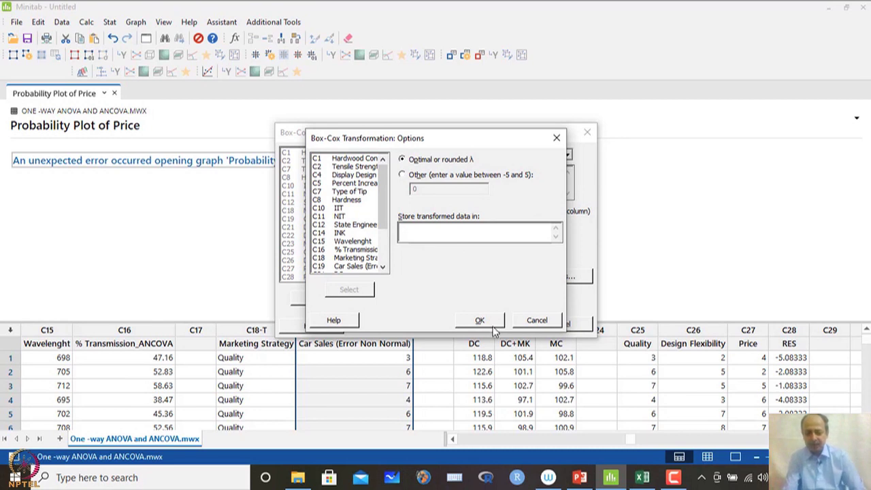
left_click(480, 321)
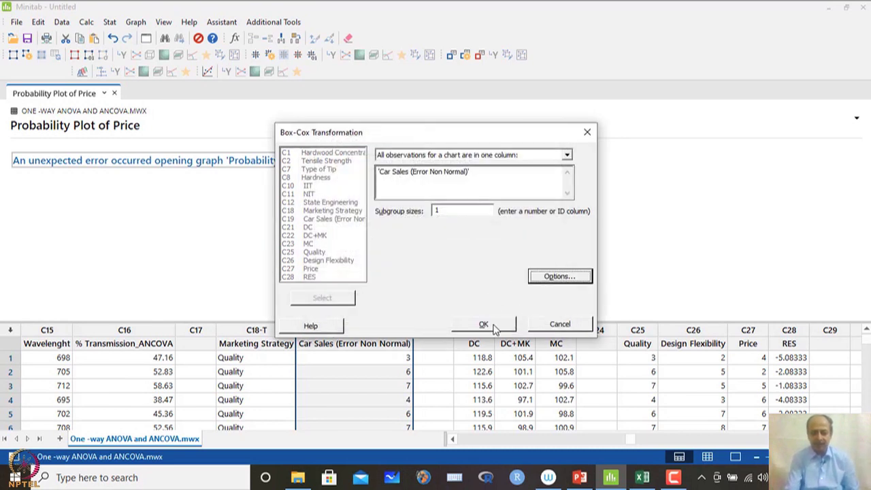
left_click(493, 326)
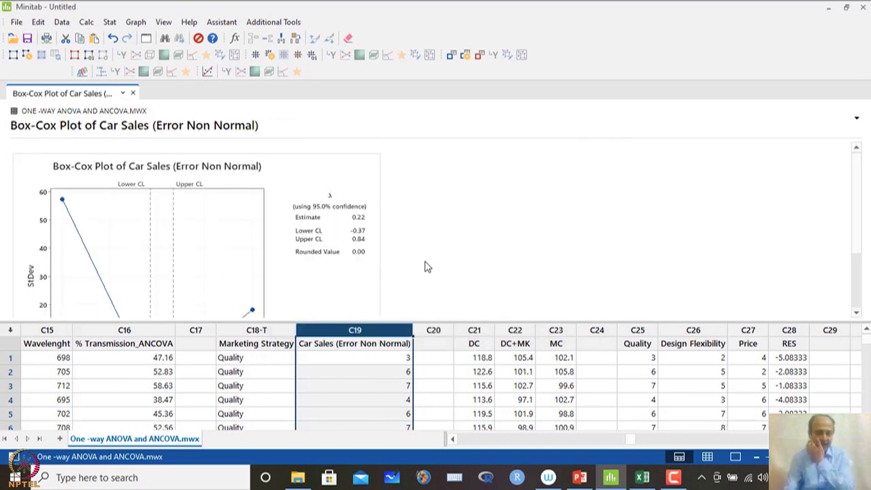
Enlarge the Box-Cox plot of Car Sales to examine the λ estimate, confidence limits and rounded value, and close it
scroll(310, 241, "down", 2)
double_click(329, 190)
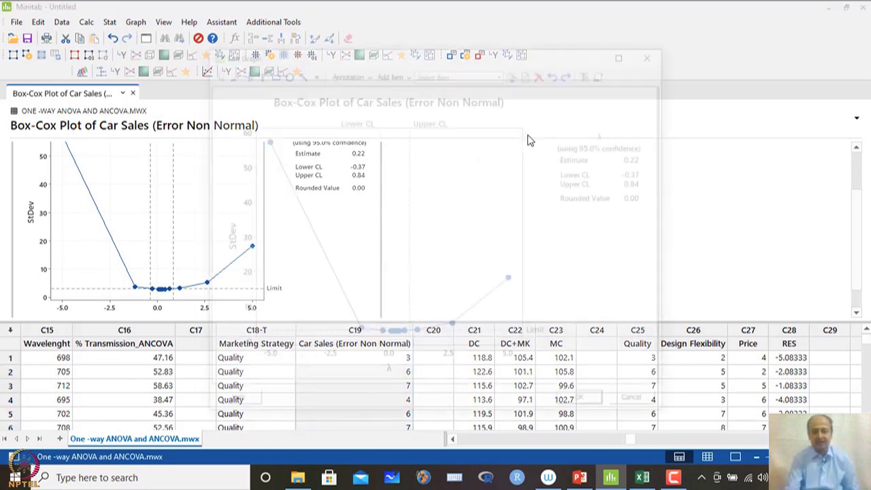
left_click(625, 54)
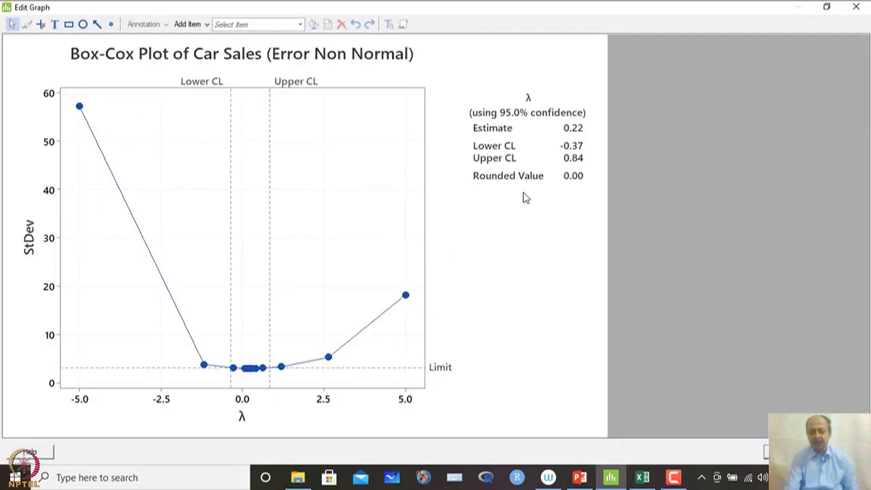
left_click(567, 179)
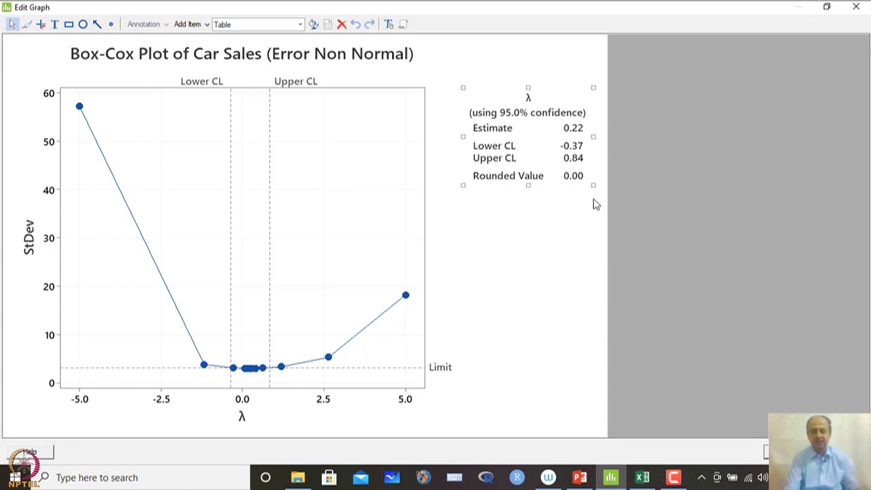
left_click(857, 7)
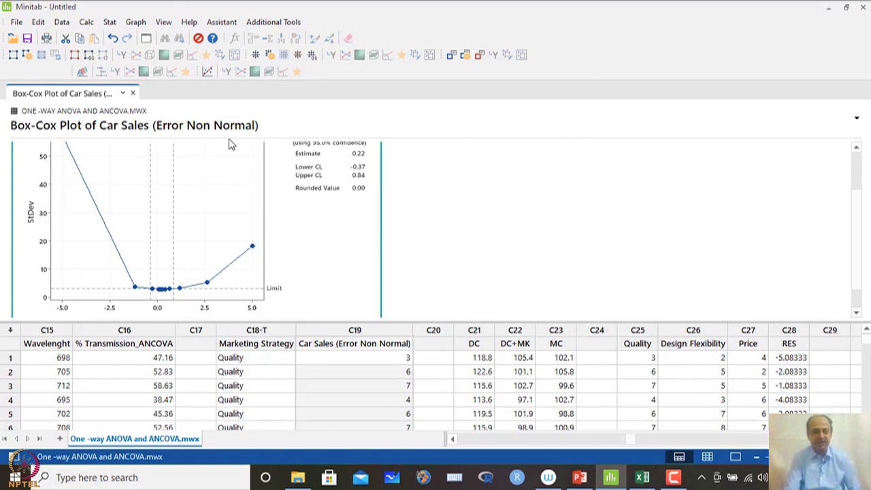
Name the empty column C20 "Ln (Car Sales)"
left_click(113, 24)
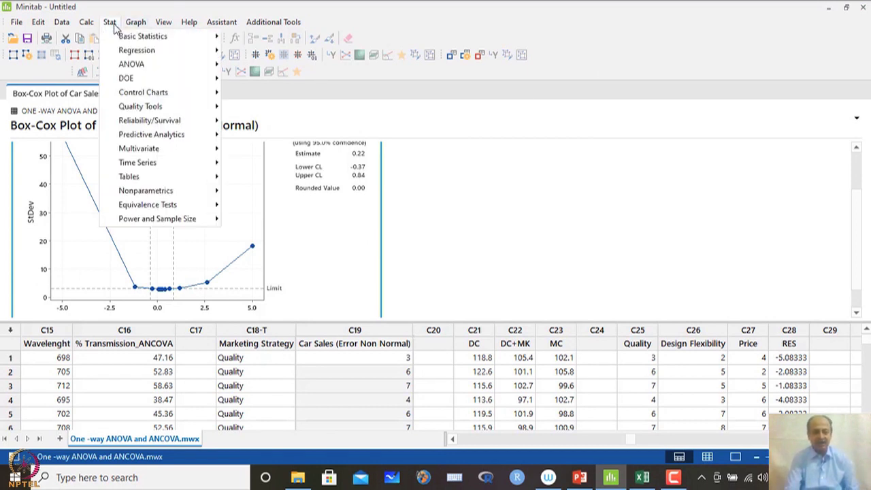
left_click(597, 343)
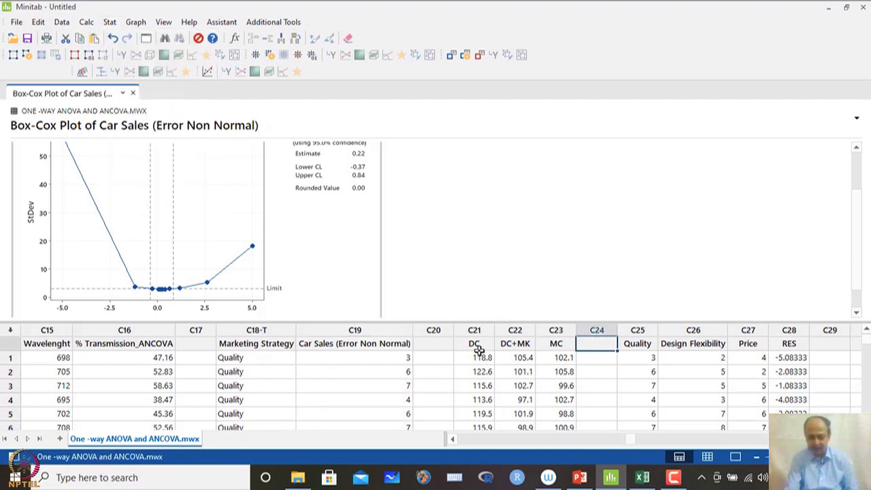
left_click(436, 341)
type("Ln")
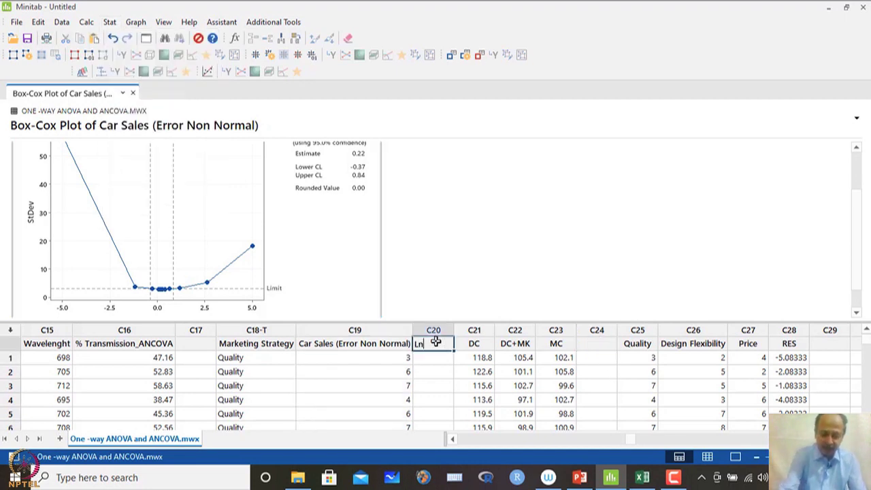
type(" (Car Sales)")
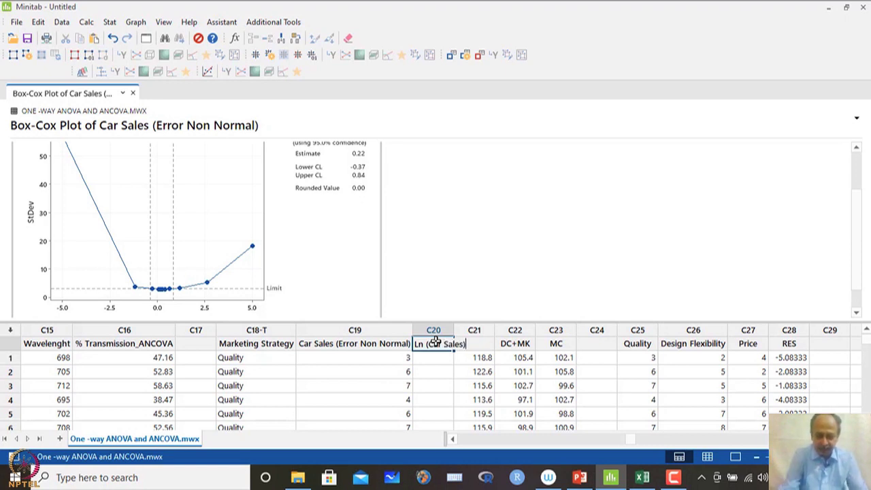
left_click(452, 358)
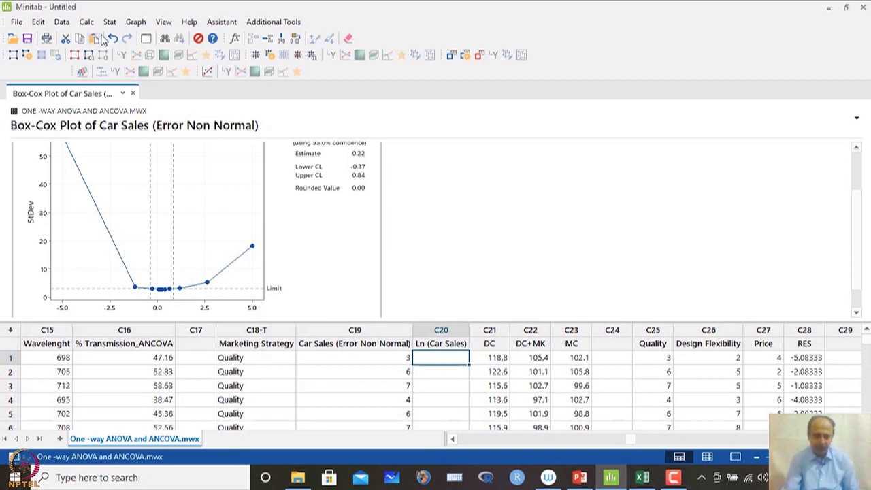
Calculate the natural log of car sales with the expression LN(c19) and store the result in c20
left_click(86, 22)
left_click(98, 35)
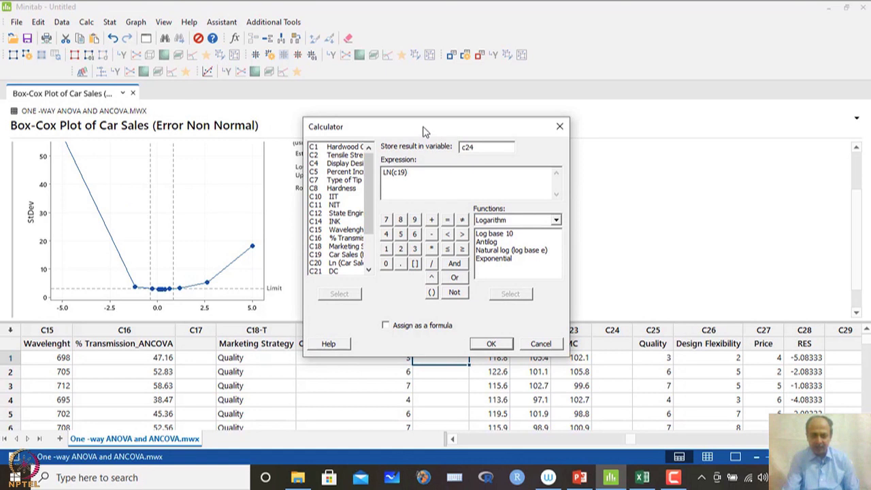
left_click_drag(423, 131, 607, 98)
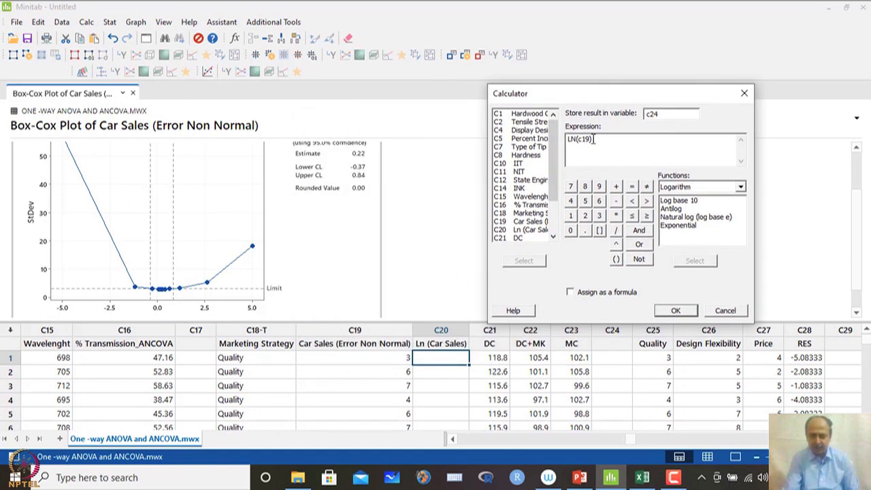
double_click(655, 115)
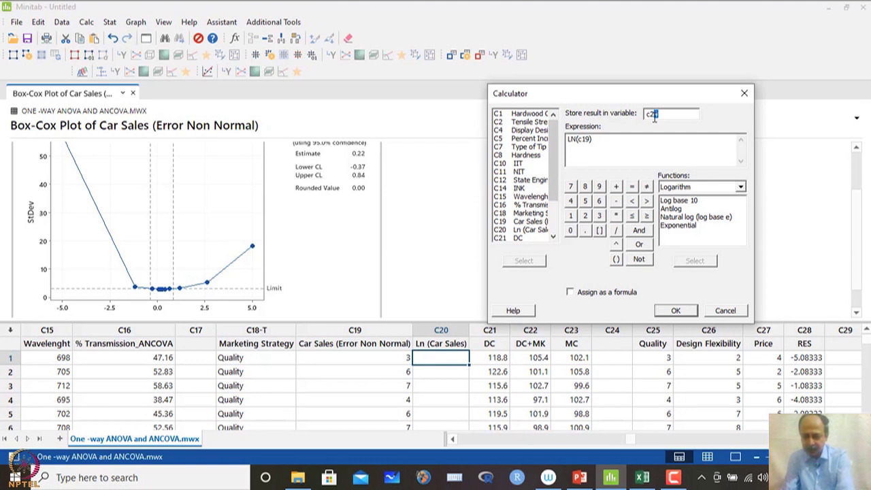
left_click(600, 142)
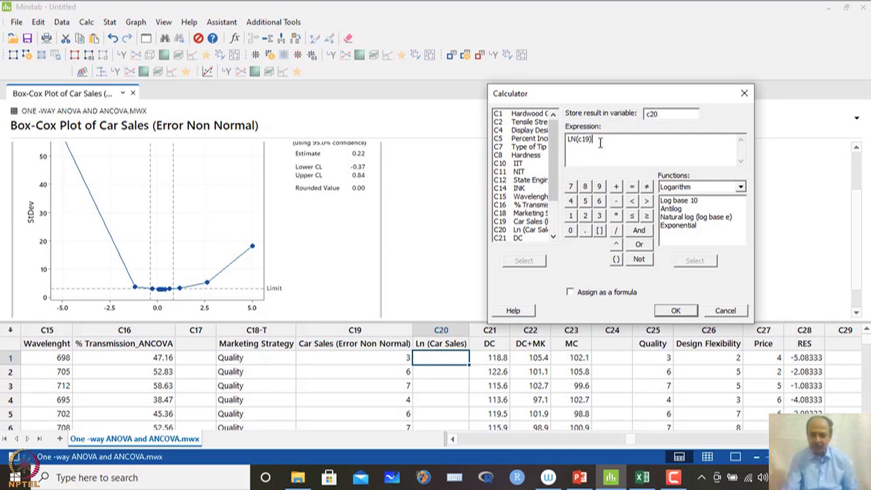
left_click(676, 311)
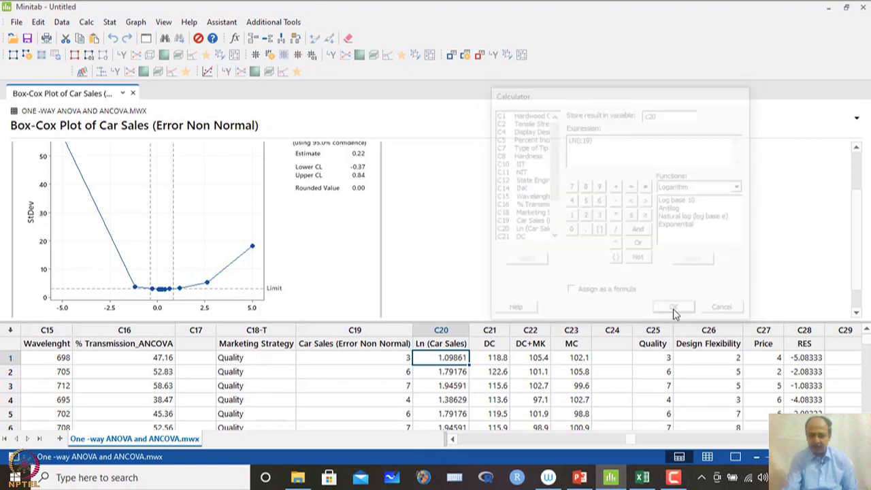
Run an Anderson-Darling normality test on Ln (Car Sales), check the enlarged probability plot and close it
left_click(444, 343)
left_click(443, 331)
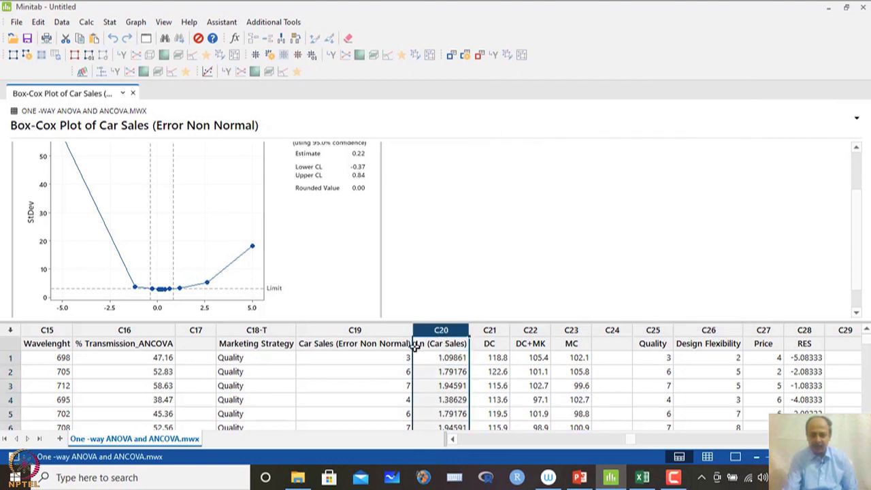
left_click(422, 353)
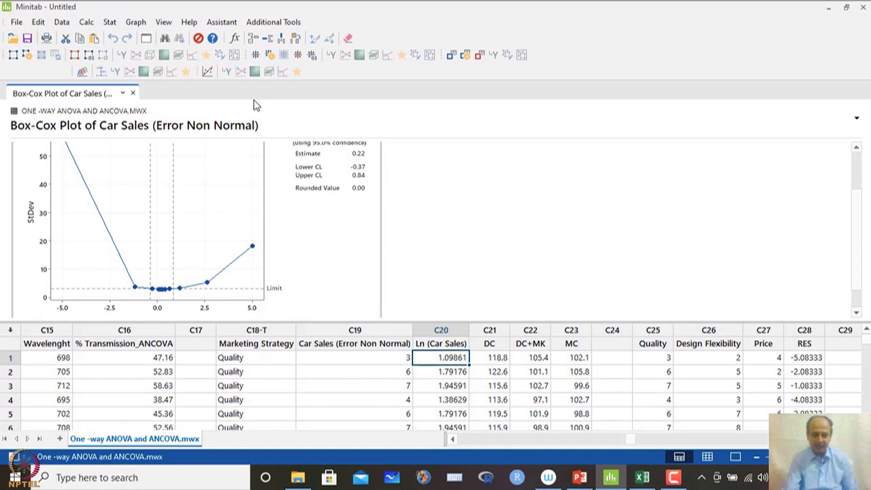
left_click(108, 23)
mouse_move(123, 36)
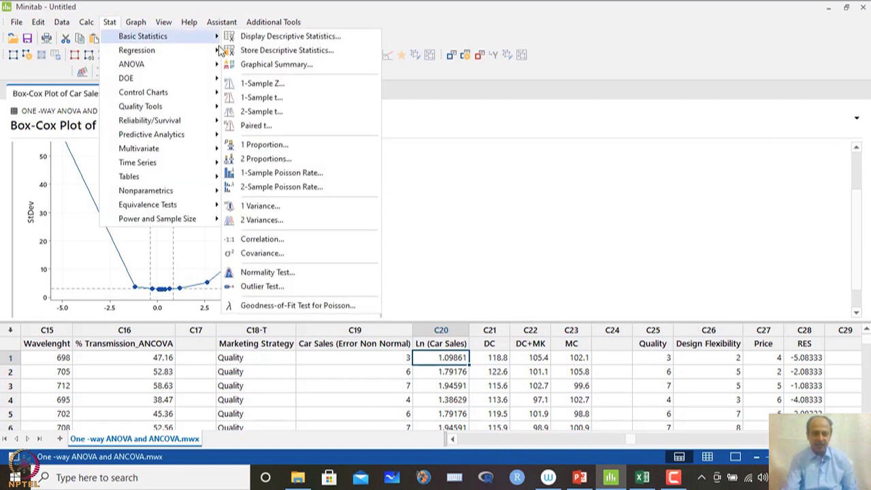
left_click(266, 272)
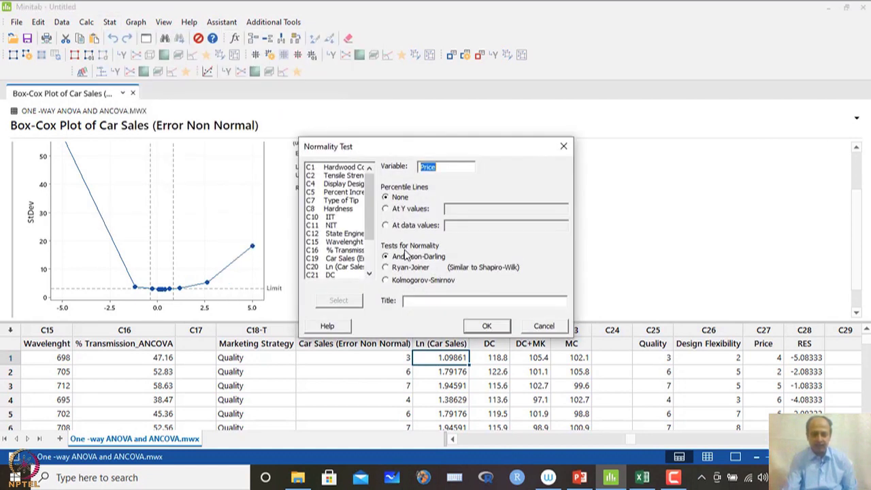
left_click_drag(372, 218, 372, 265)
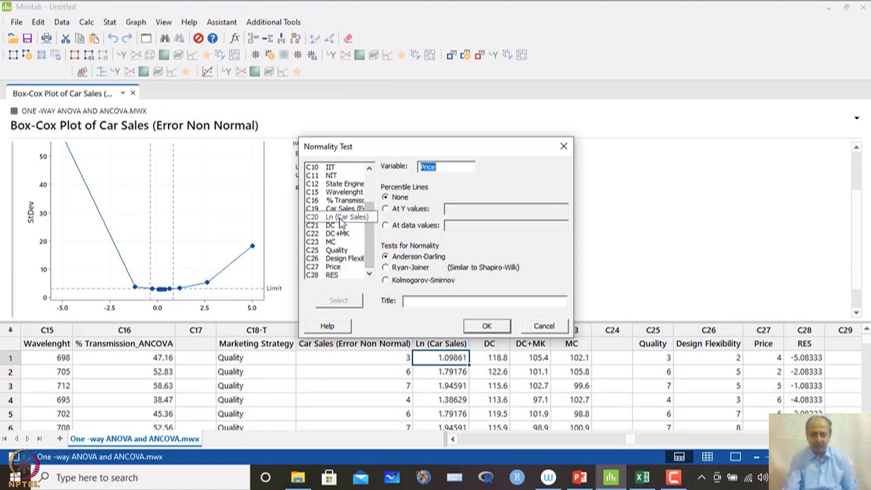
double_click(340, 218)
left_click(482, 328)
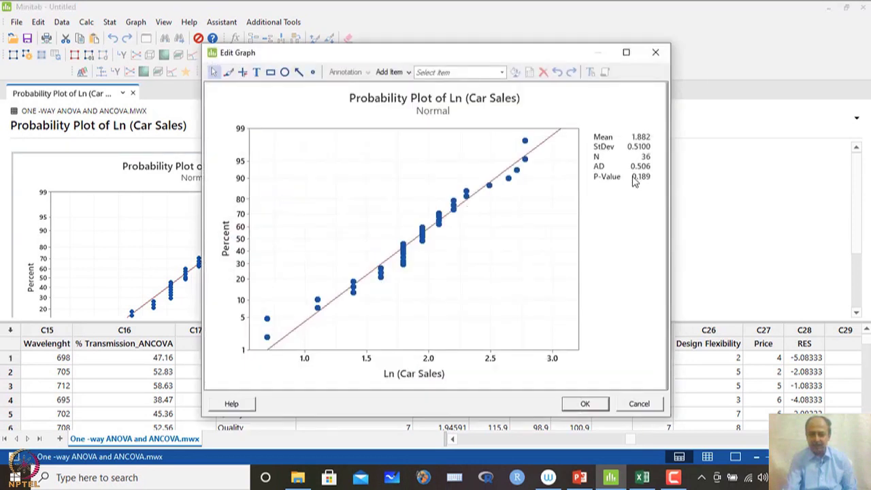
left_click(657, 52)
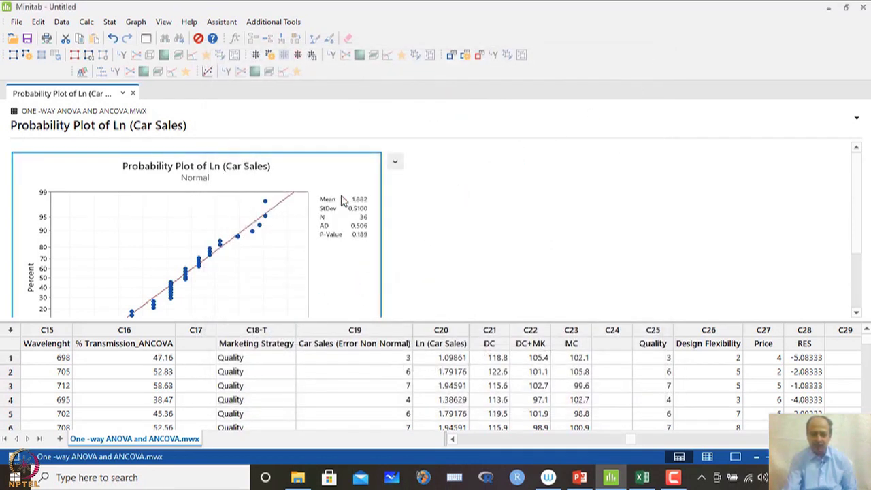
left_click(519, 354)
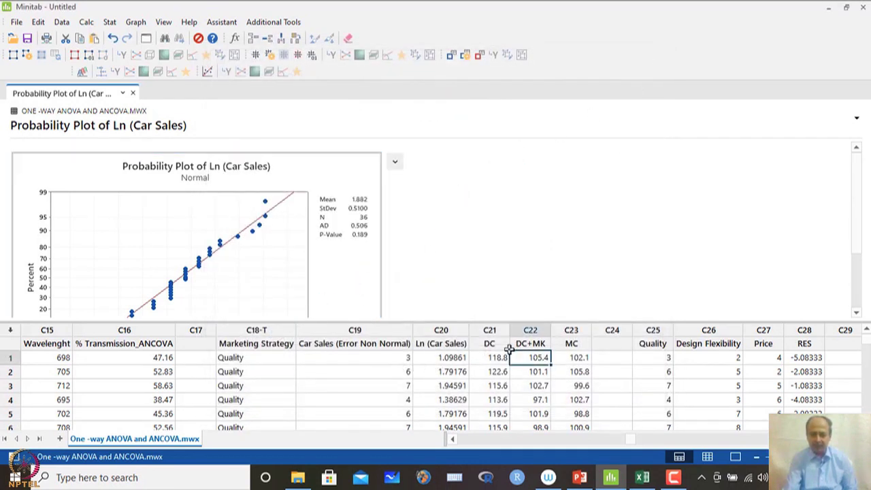
Open the one-way ANOVA setup and clear the previous response and factor entries
left_click(110, 22)
mouse_move(124, 65)
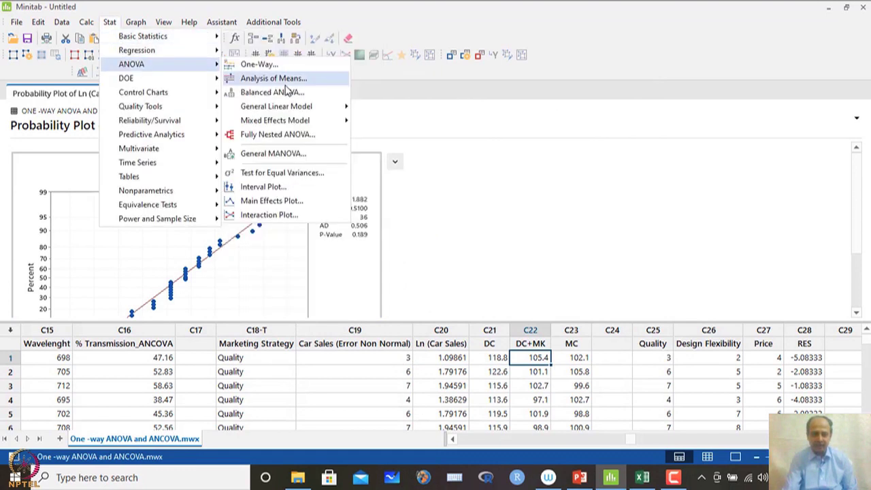
left_click(251, 64)
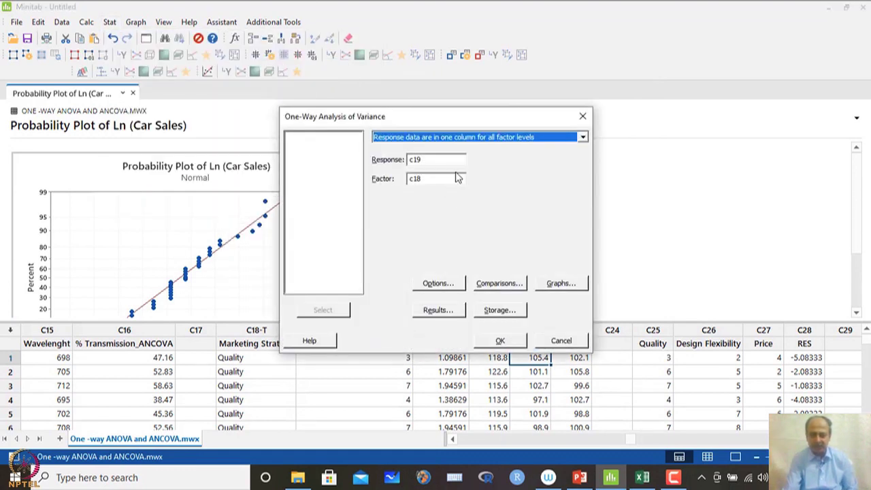
key("Delete")
key("Tab")
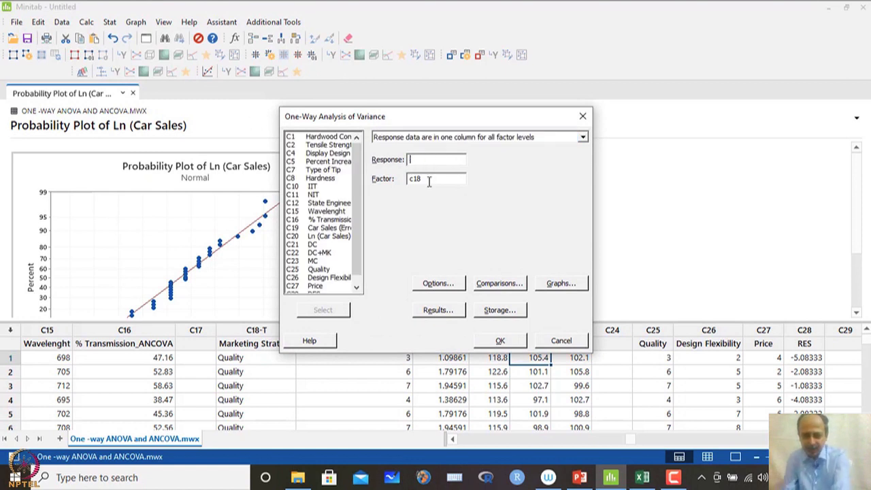
key("Delete")
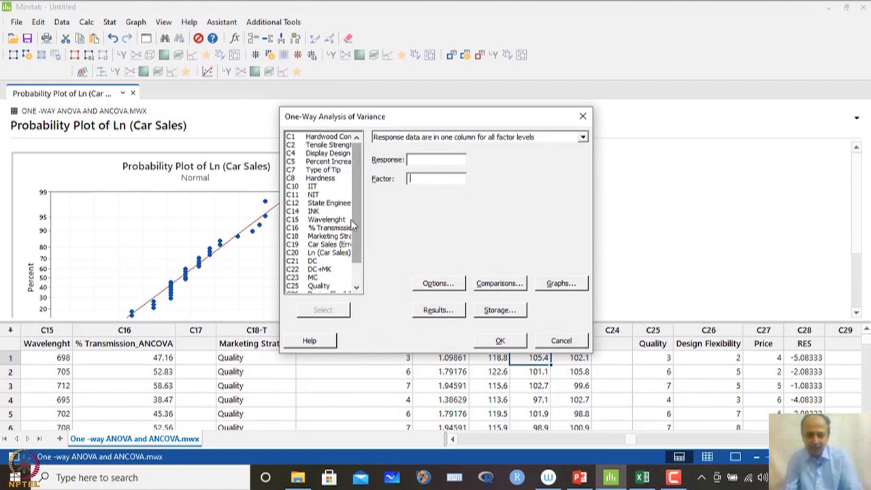
Set Ln (Car Sales) as the ANOVA response and Marketing Strategy as the factor
left_click(334, 254)
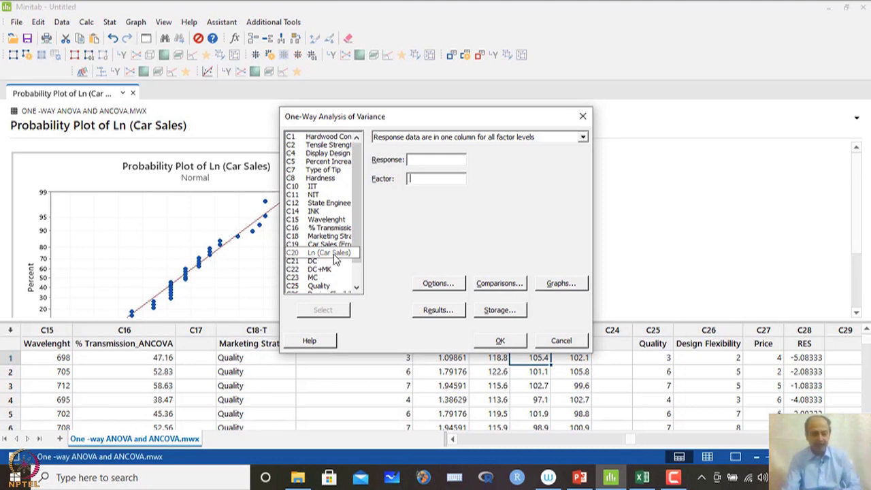
double_click(333, 254)
left_click_drag(460, 176, 393, 178)
key("BackSpace")
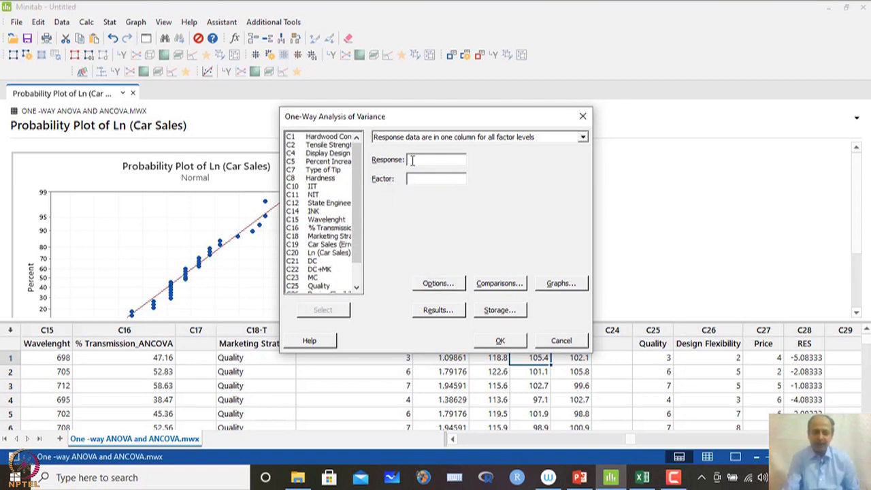
scroll(341, 235, "down", 1)
left_click(331, 239)
double_click(332, 239)
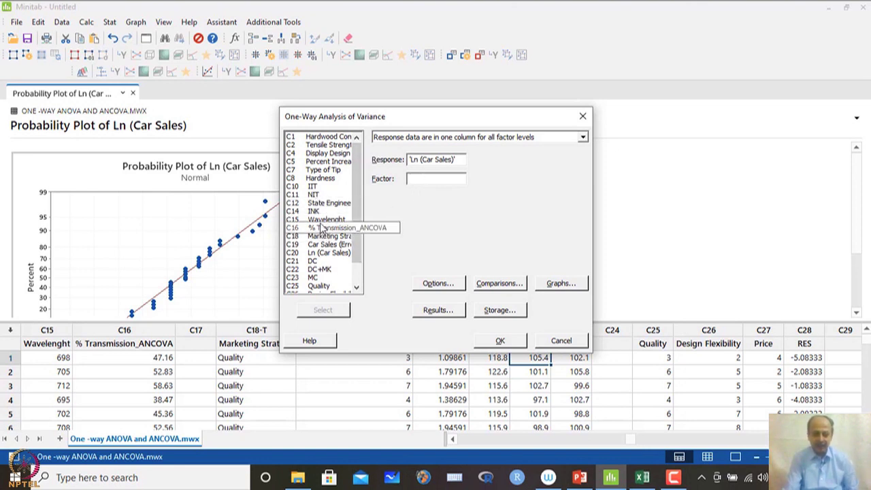
double_click(326, 238)
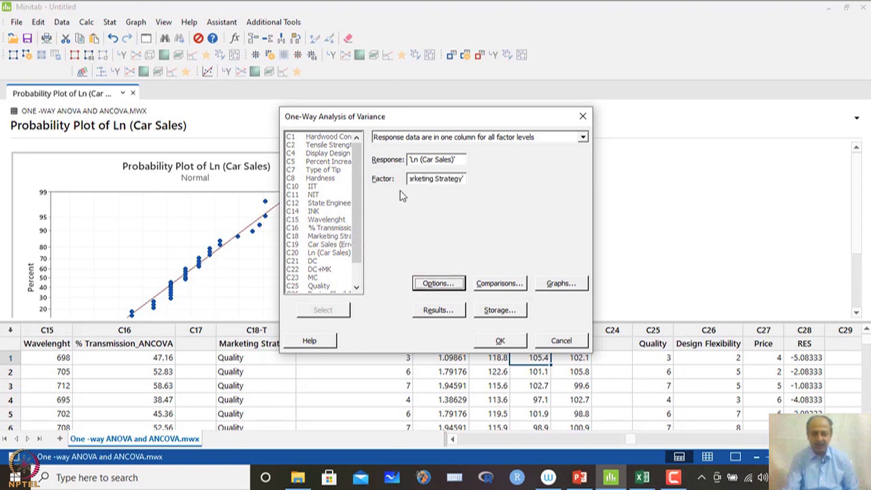
left_click(452, 160)
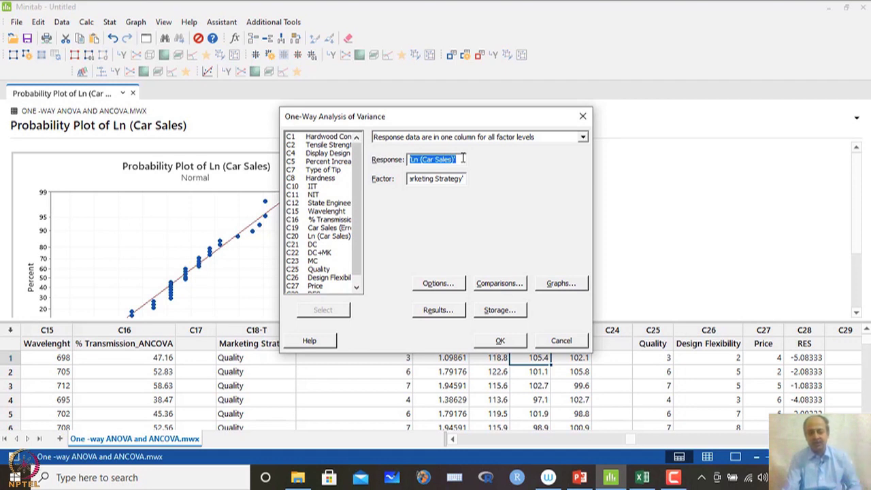
left_click(463, 159)
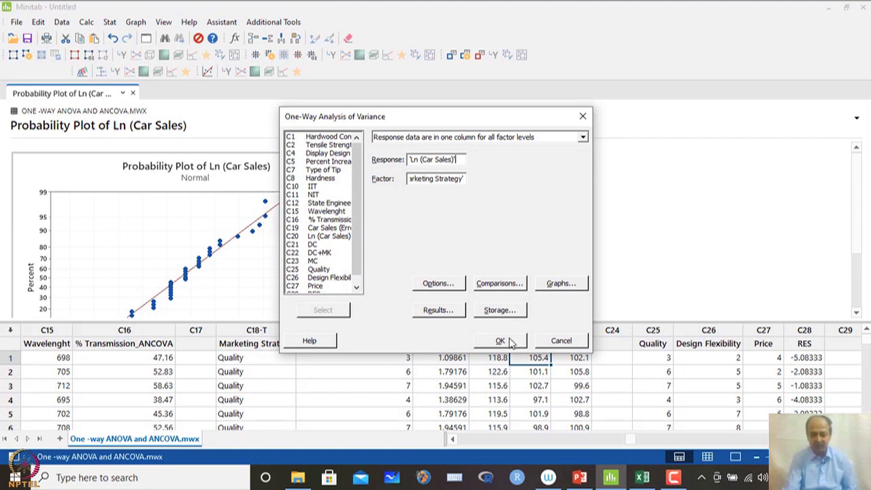
Run the one-way ANOVA with residuals stored and examine the Marketing Strategy p-value in the Analysis of Variance table
left_click(522, 318)
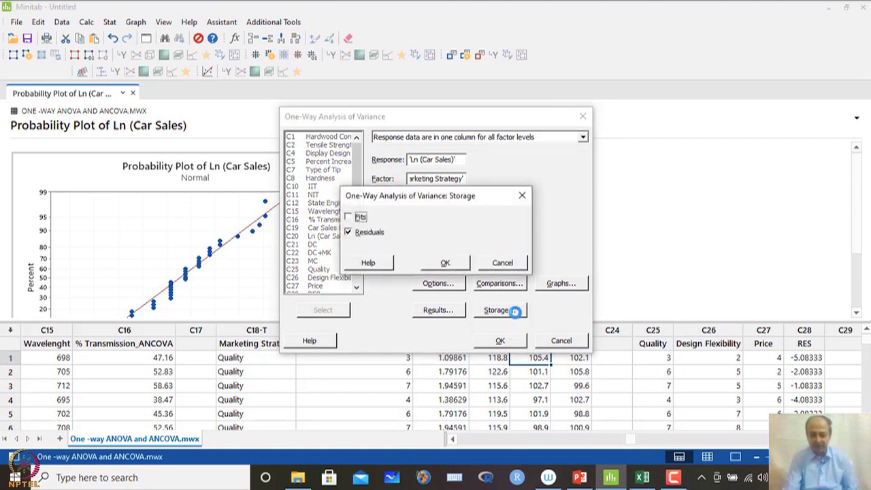
left_click(445, 263)
left_click(500, 341)
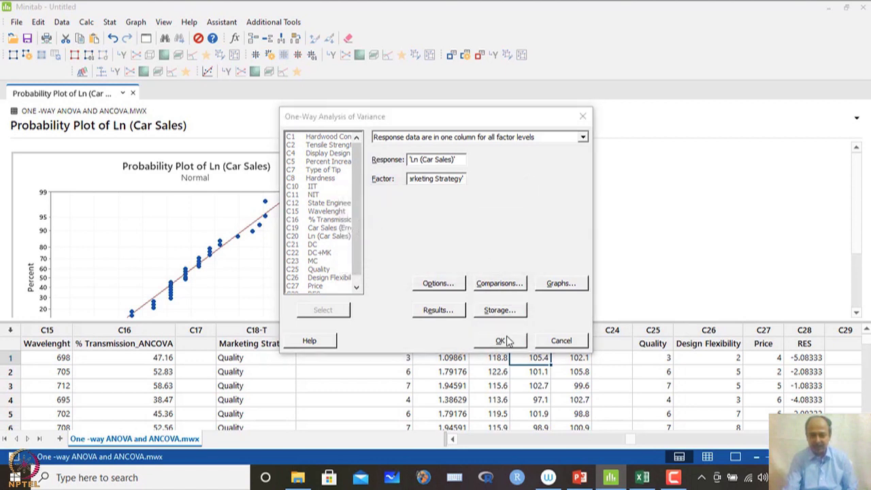
scroll(322, 229, "down", 5)
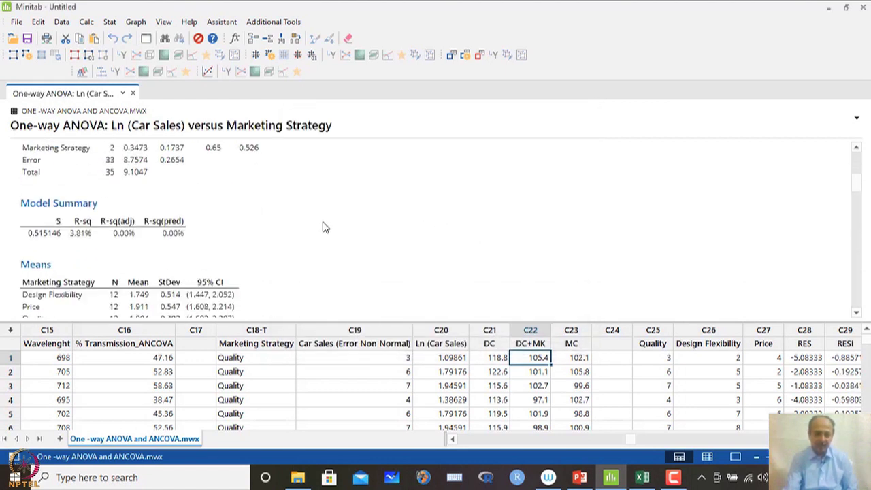
scroll(324, 227, "up", 2)
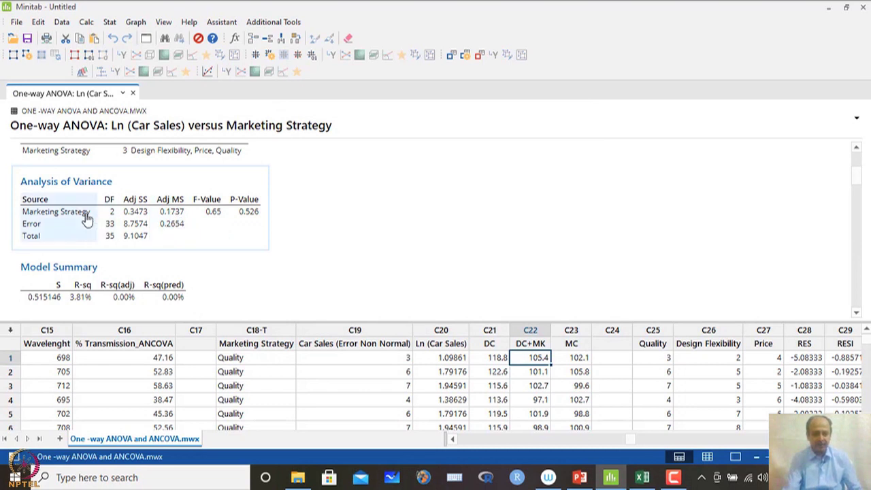
left_click(249, 207)
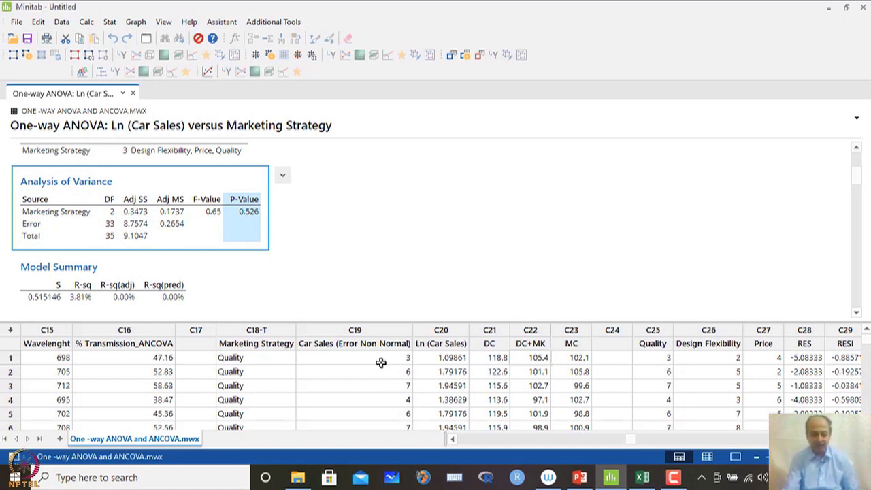
left_click(368, 199)
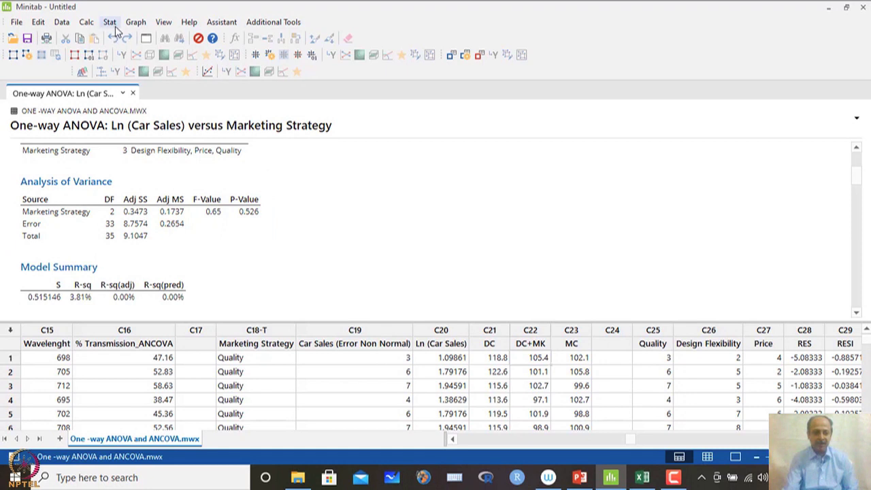
Run an Anderson-Darling normality test on the stored residuals column RESI
left_click(109, 22)
mouse_move(120, 37)
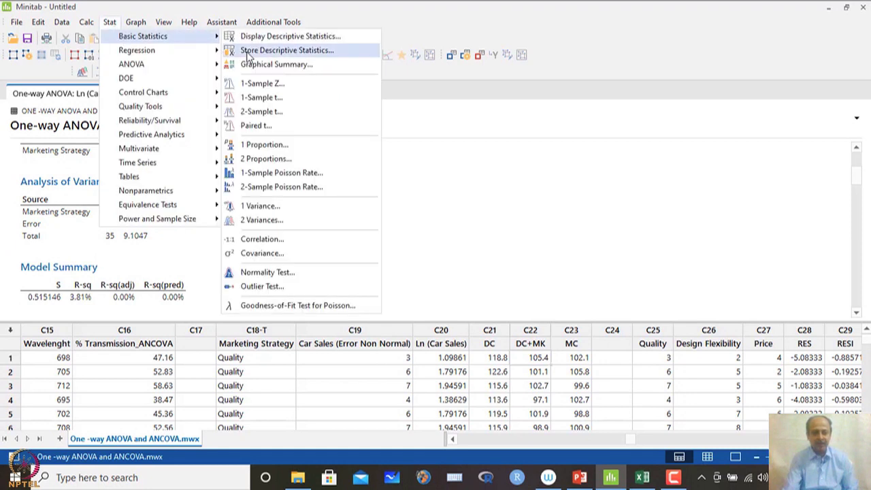
left_click(262, 272)
scroll(341, 266, "down", 4)
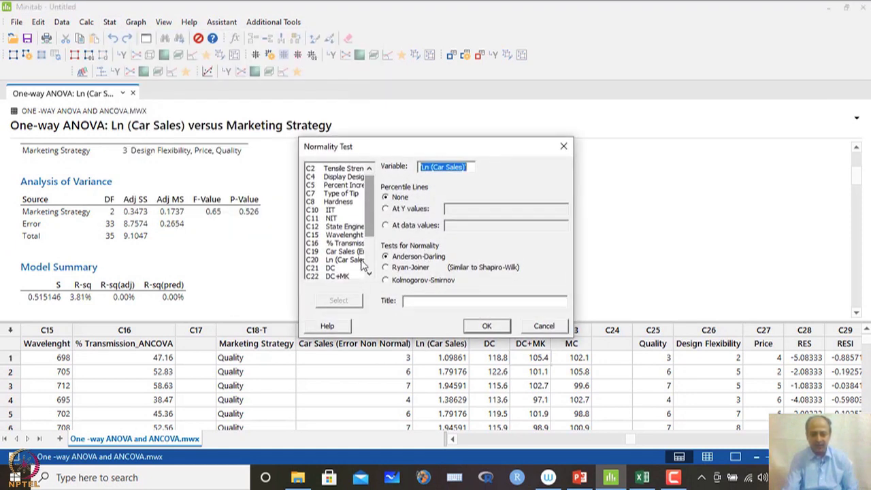
double_click(341, 277)
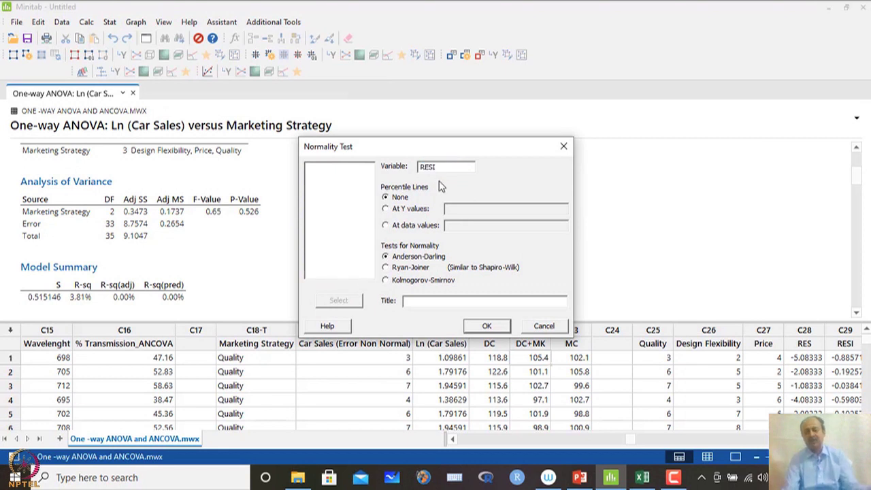
left_click(487, 327)
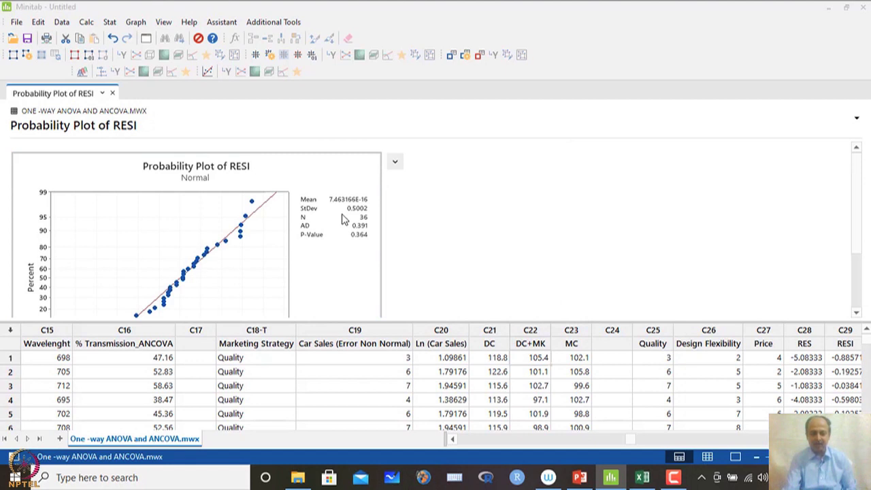
Enlarge the RESI probability plot to full screen to examine its fit and p-value, and close it
double_click(344, 219)
left_click(622, 60)
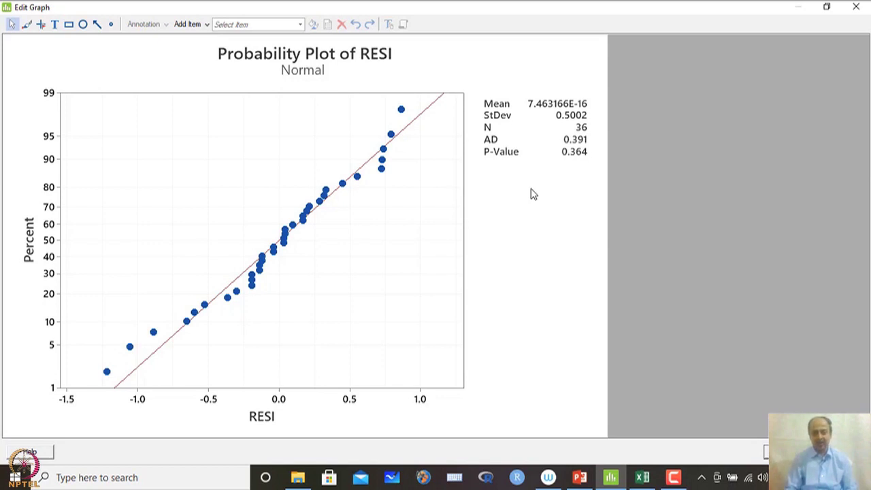
left_click(856, 8)
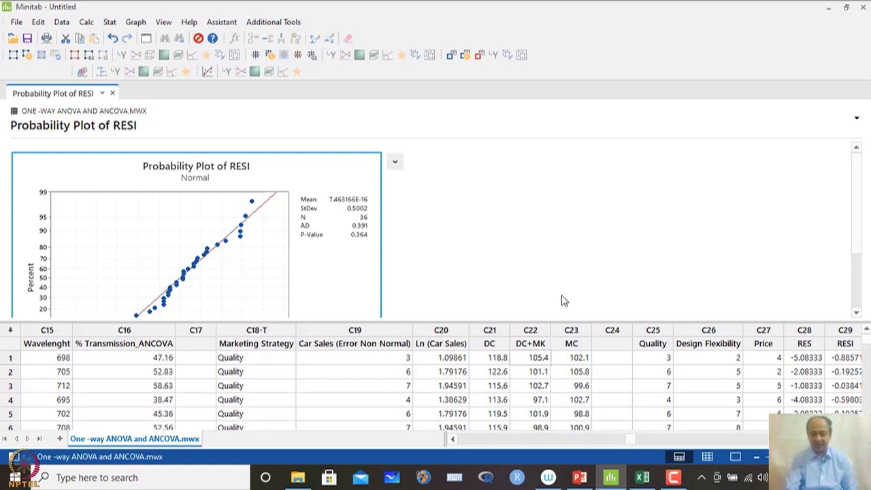
Close the Probability Plot of RESI output
left_click(534, 343)
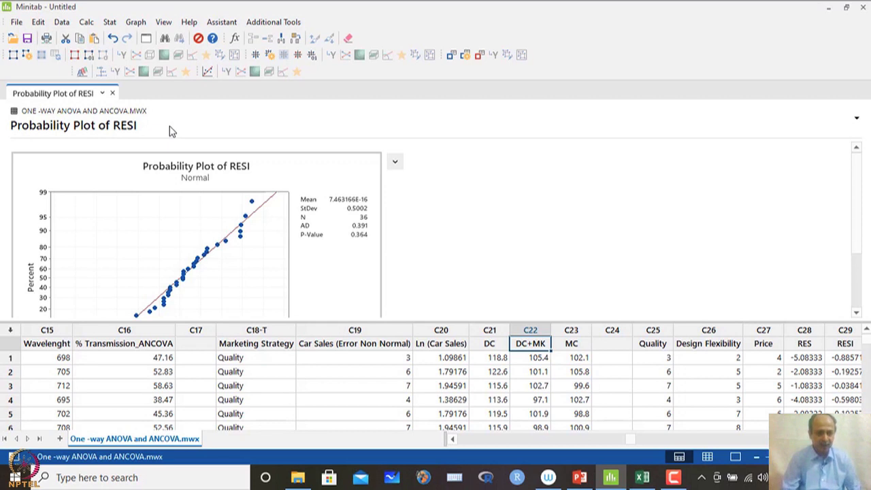
left_click(113, 94)
left_click(673, 477)
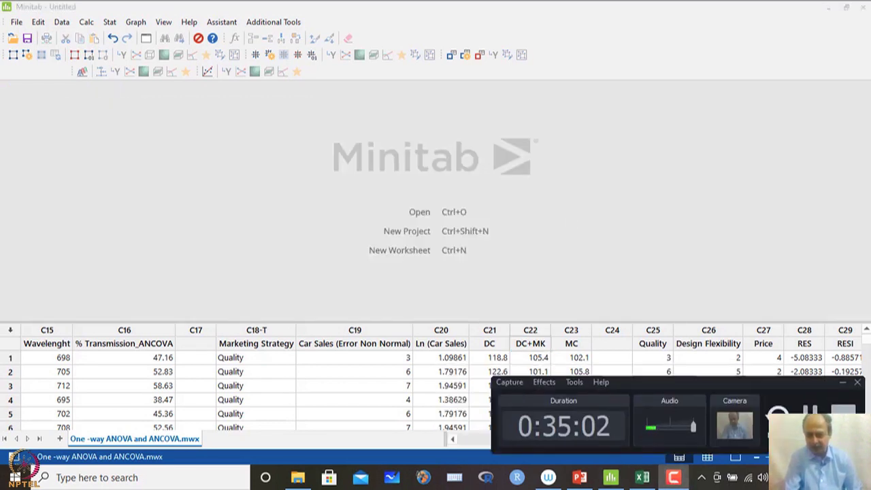